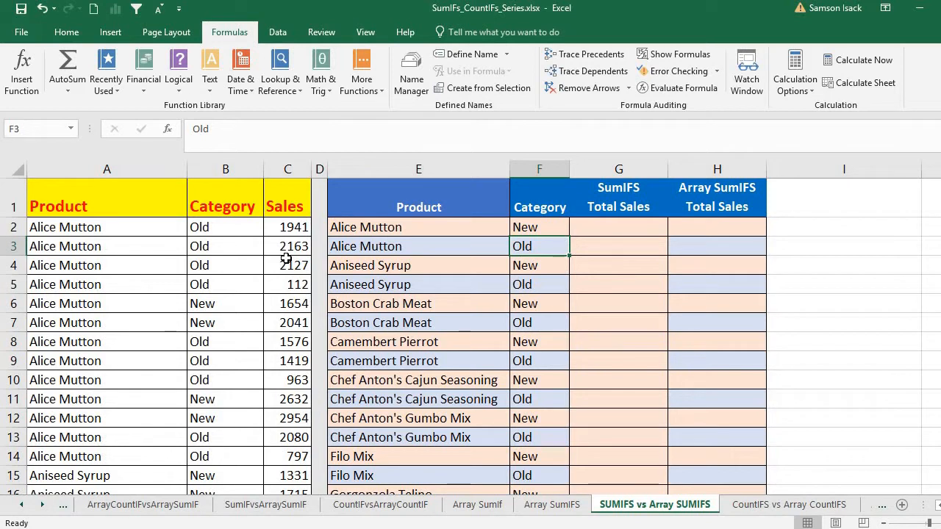
- Review the Product, Category and Sales headers of the source data in A1:C1
left_click(145, 203)
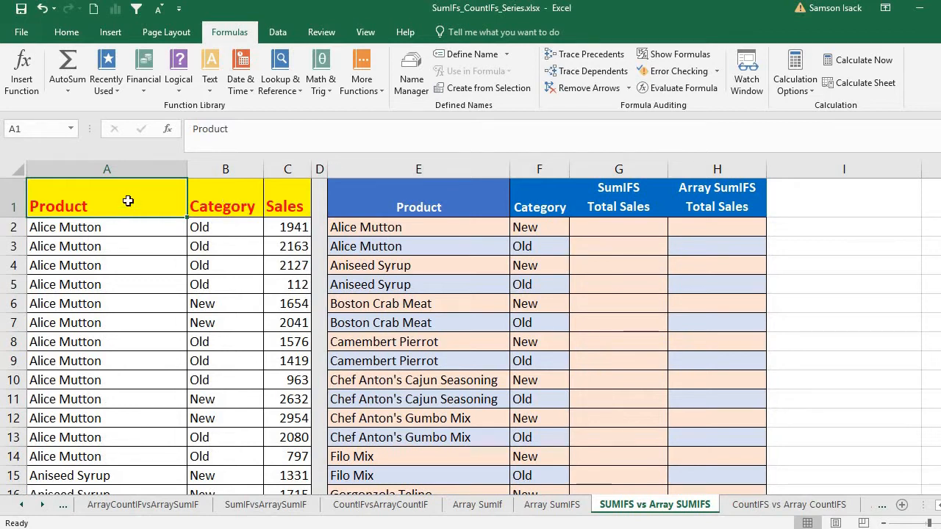
left_click(107, 234)
left_click(109, 192)
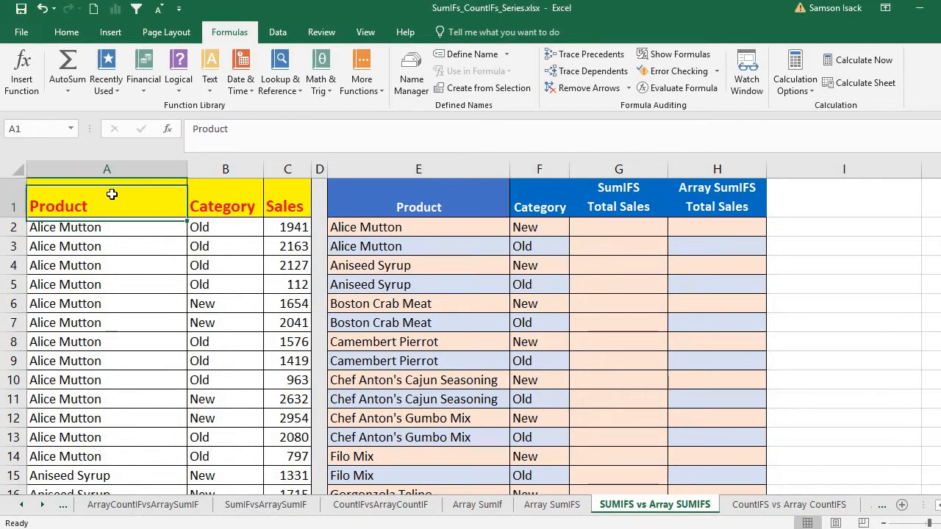
left_click(221, 205)
left_click(286, 207)
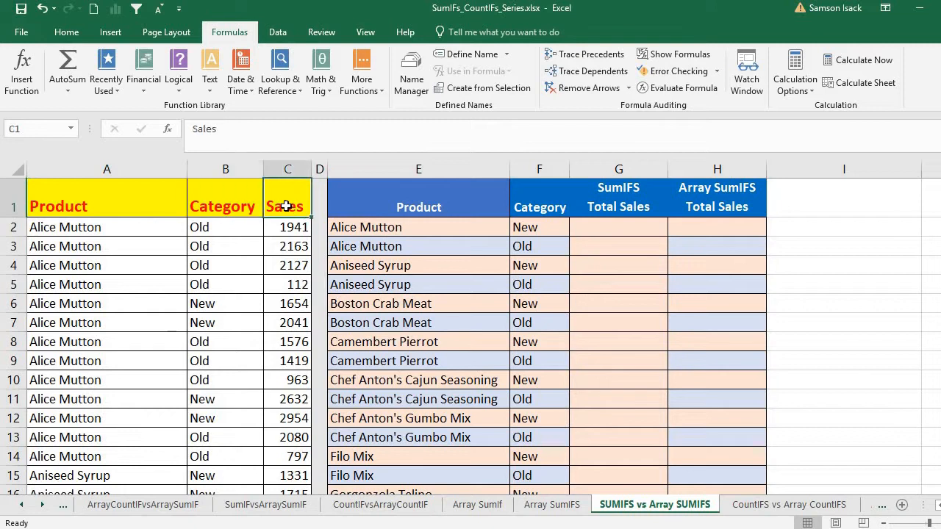
left_click(132, 204)
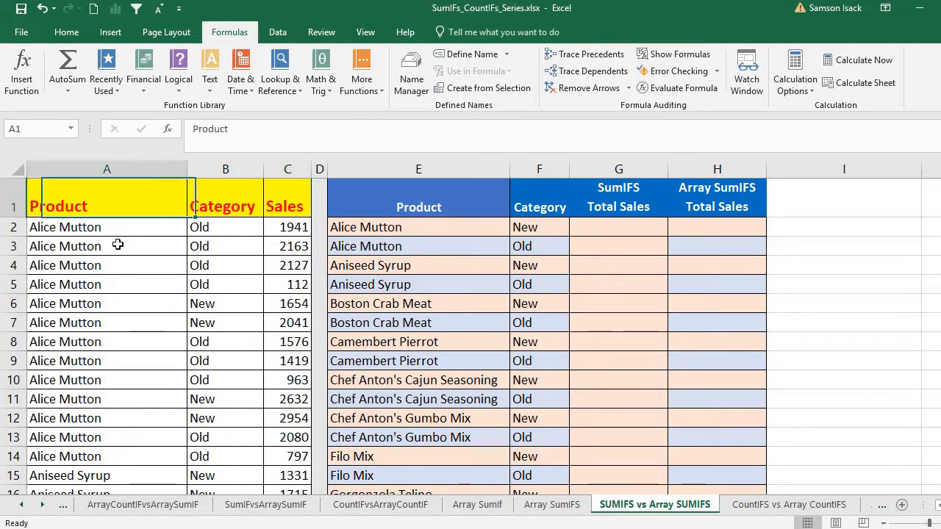
- Examine the product names, the Old and New categories, the sales figures and the first complete record of the source data
left_click_drag(121, 237, 109, 414)
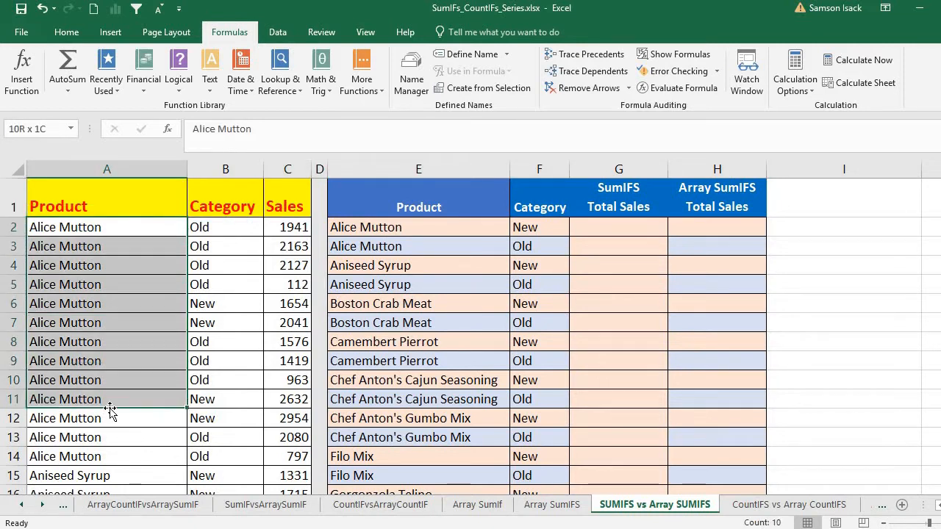
left_click(226, 230)
left_click_drag(231, 260, 236, 286)
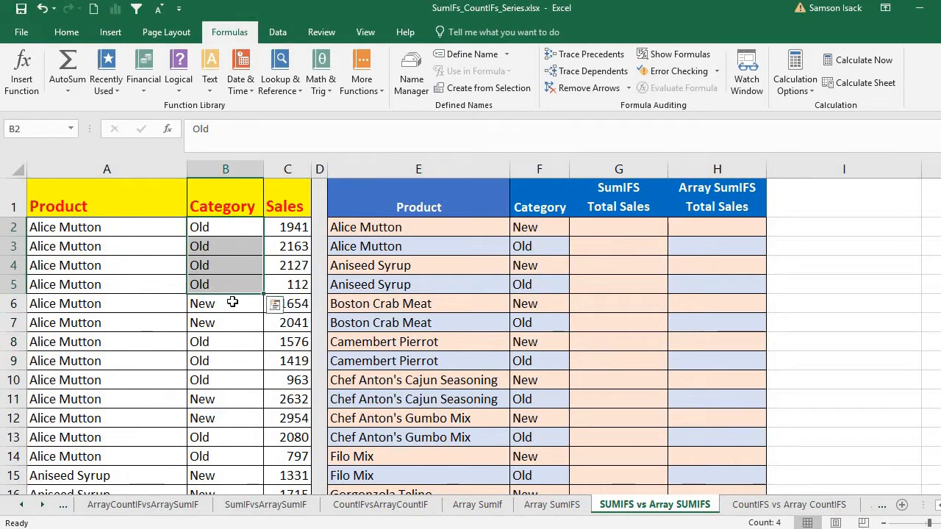
left_click_drag(233, 303, 234, 324)
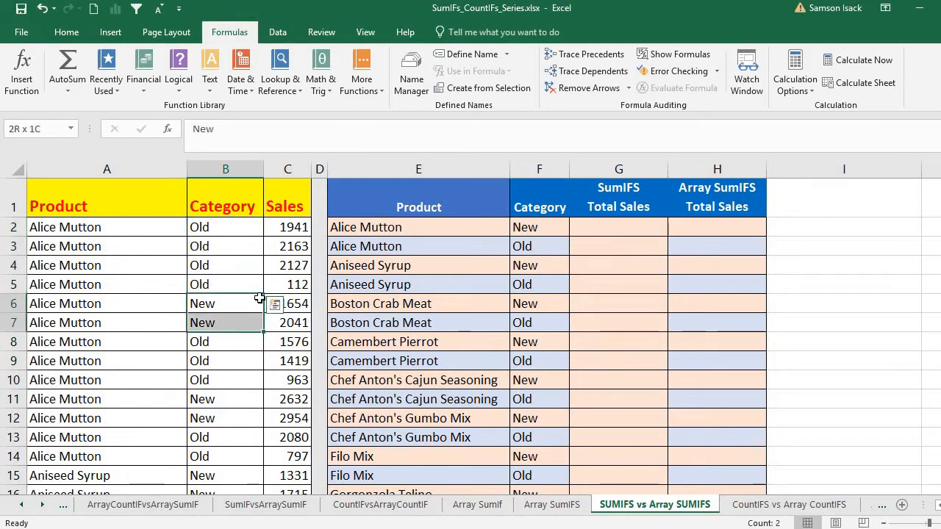
left_click_drag(288, 229, 291, 411)
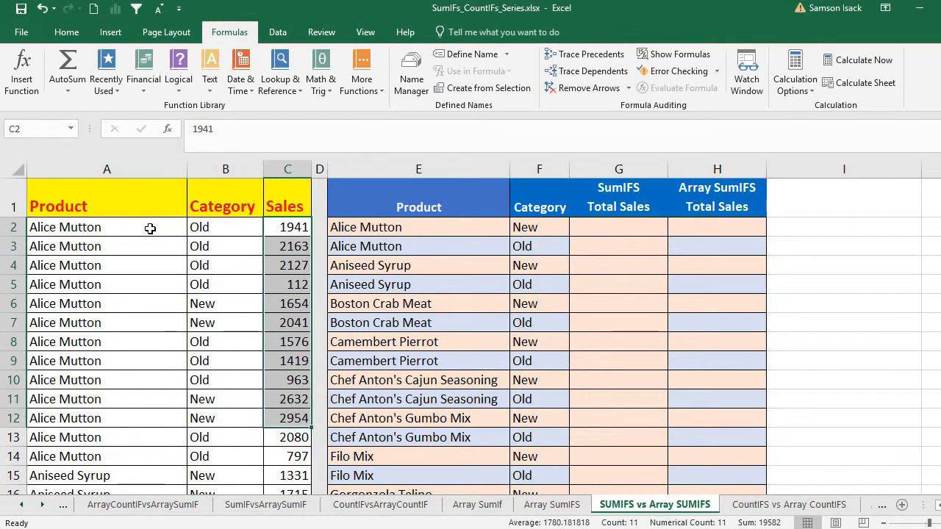
left_click_drag(150, 225, 271, 230)
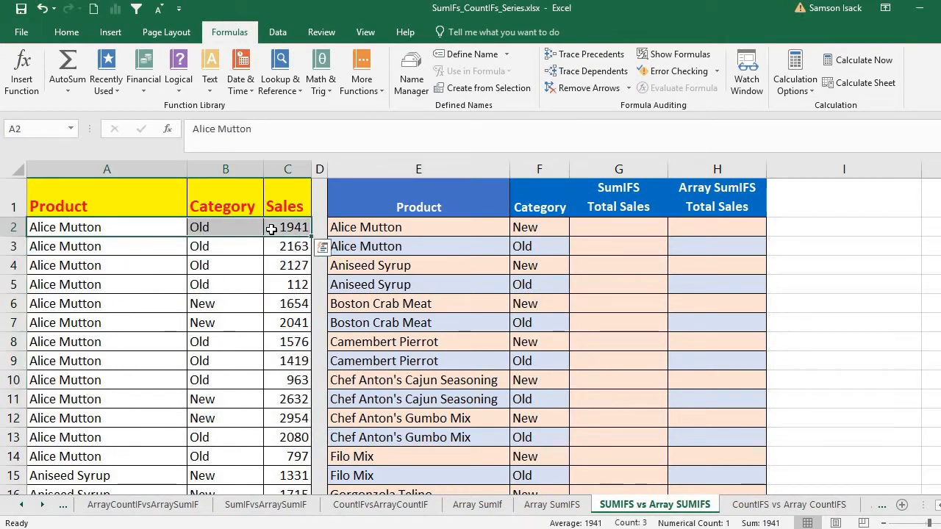
left_click(114, 267)
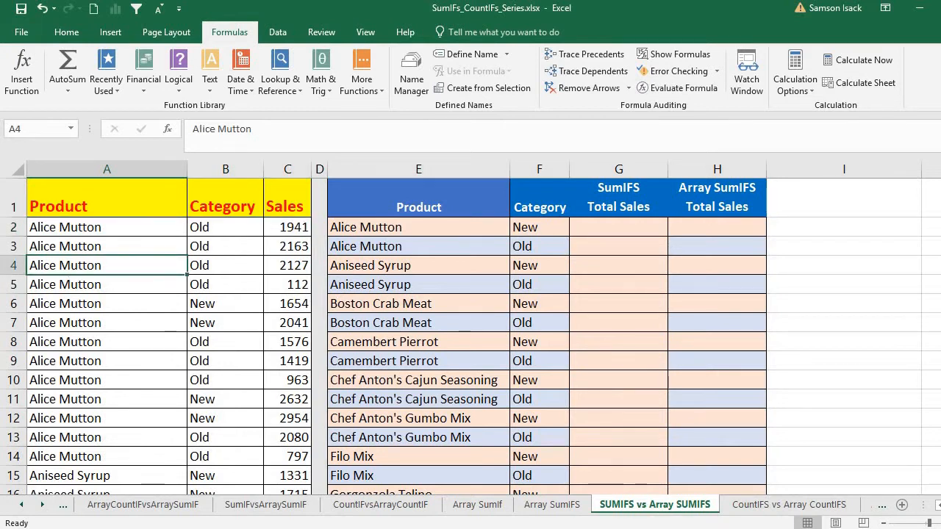
- Inspect the last record of the source data in row 278
scroll(471, 331, "down", 20)
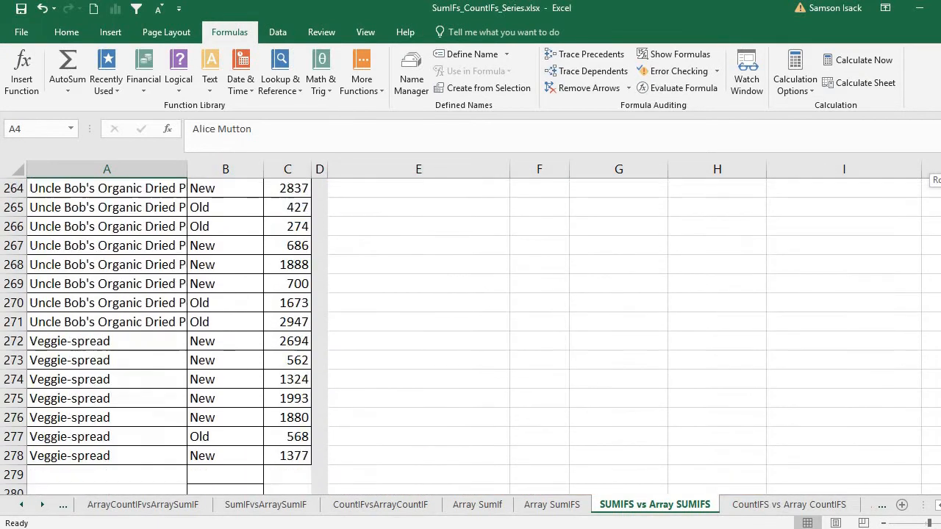
left_click(95, 456)
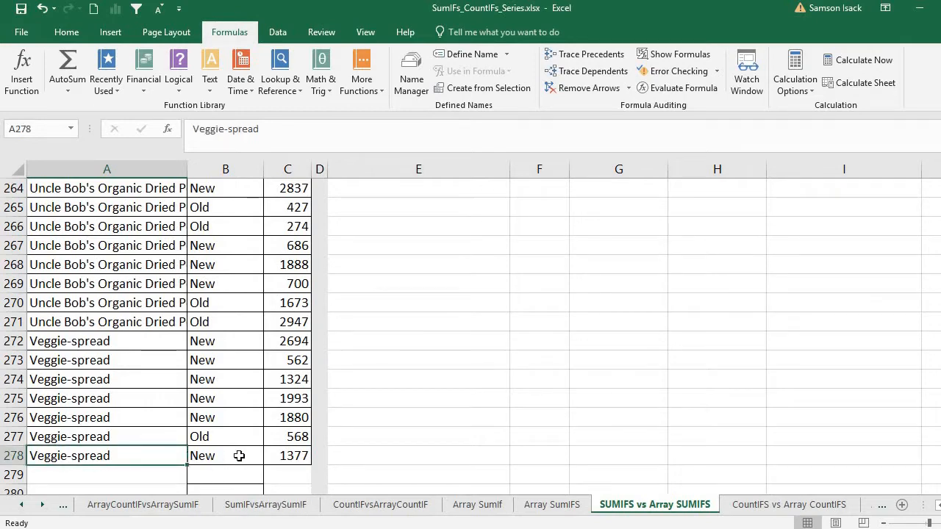
left_click_drag(281, 455, 73, 456)
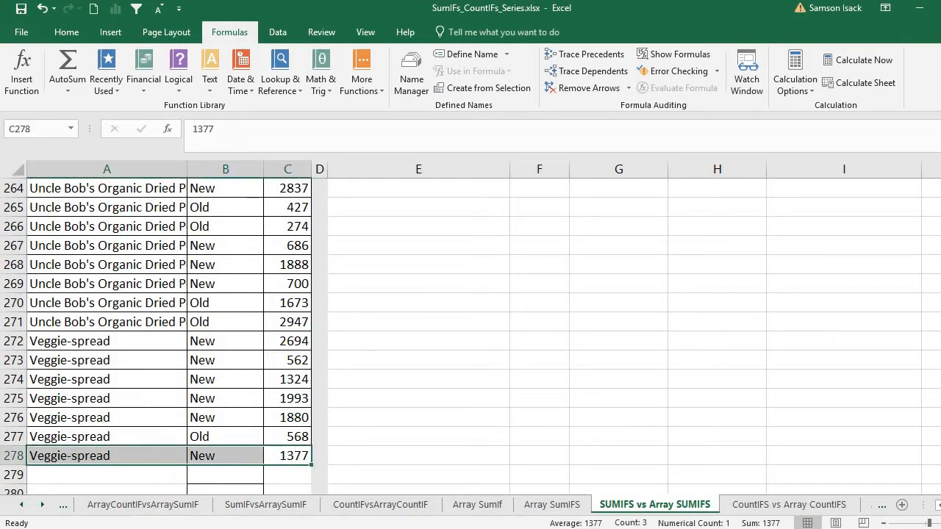
scroll(471, 331, "up", 20)
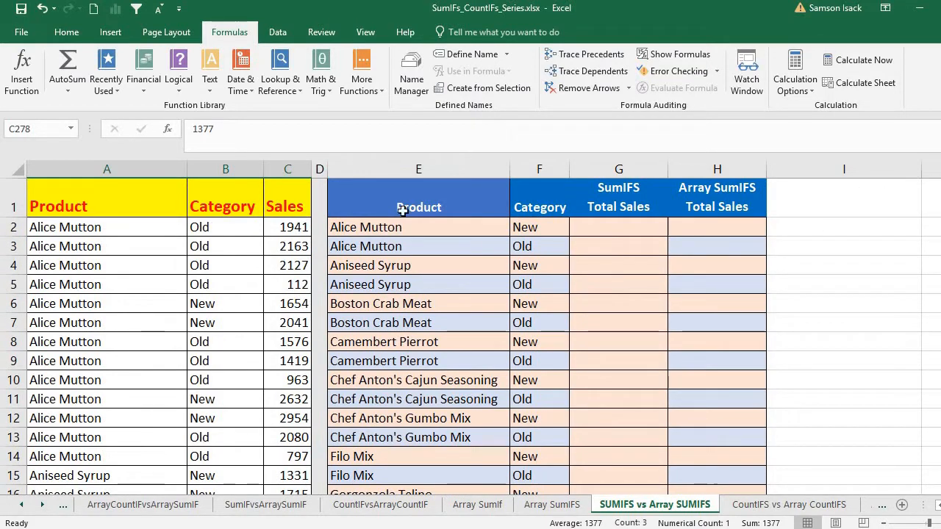
- Examine the summary table's SumIFS Total Sales column against the New and Old criteria for Alice Mutton in rows 2 and 3
left_click_drag(301, 227, 294, 342)
left_click(611, 207)
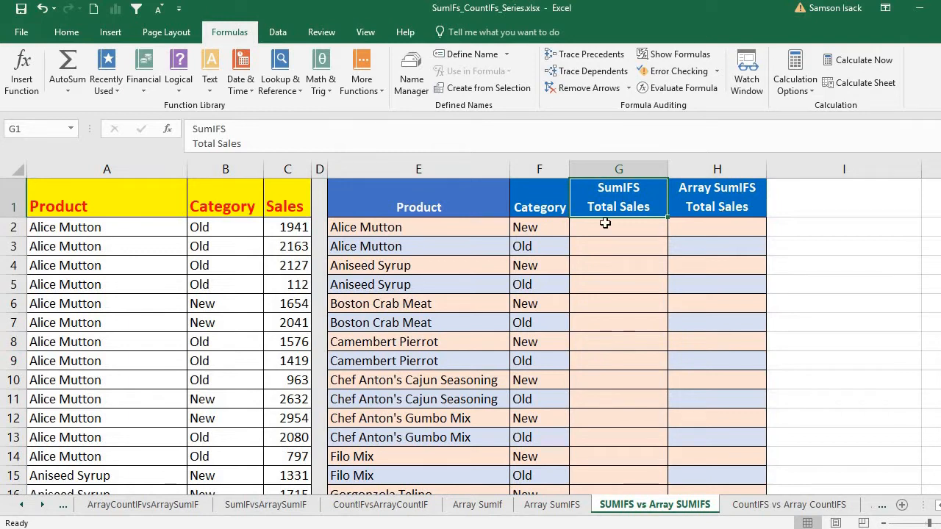
left_click(471, 231)
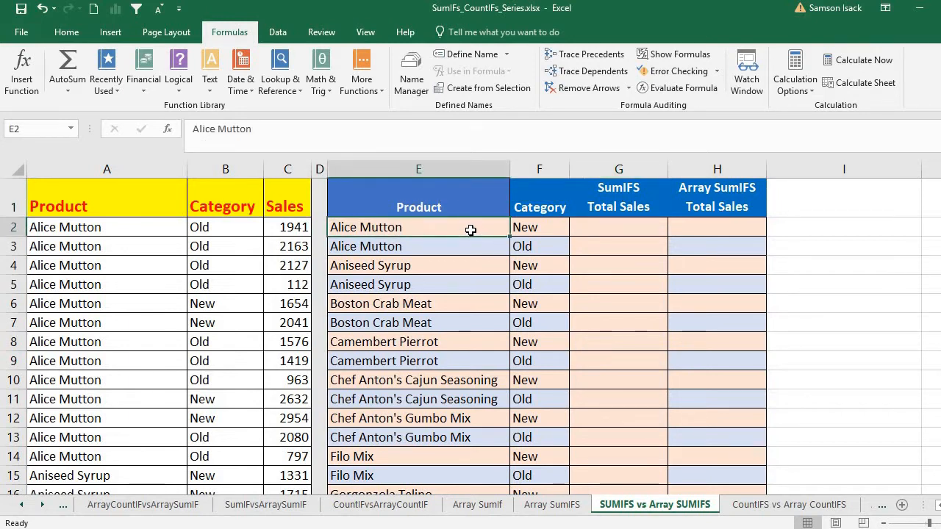
left_click(597, 228)
left_click(400, 230)
left_click(558, 226)
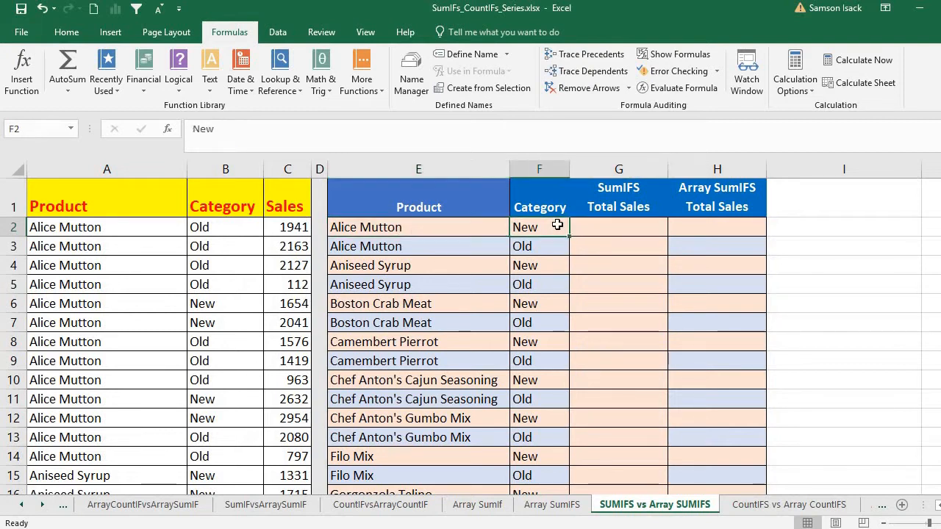
left_click(620, 228)
left_click(425, 252)
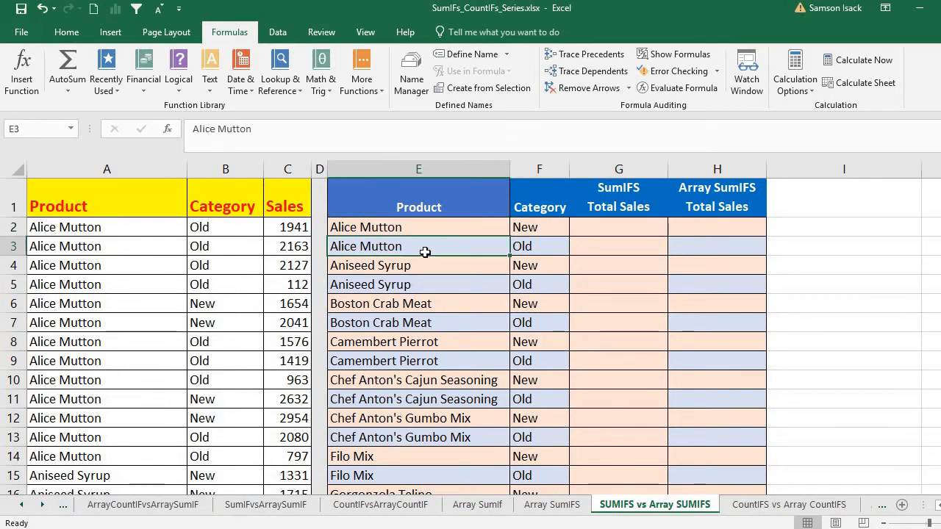
left_click(528, 245)
left_click(608, 244)
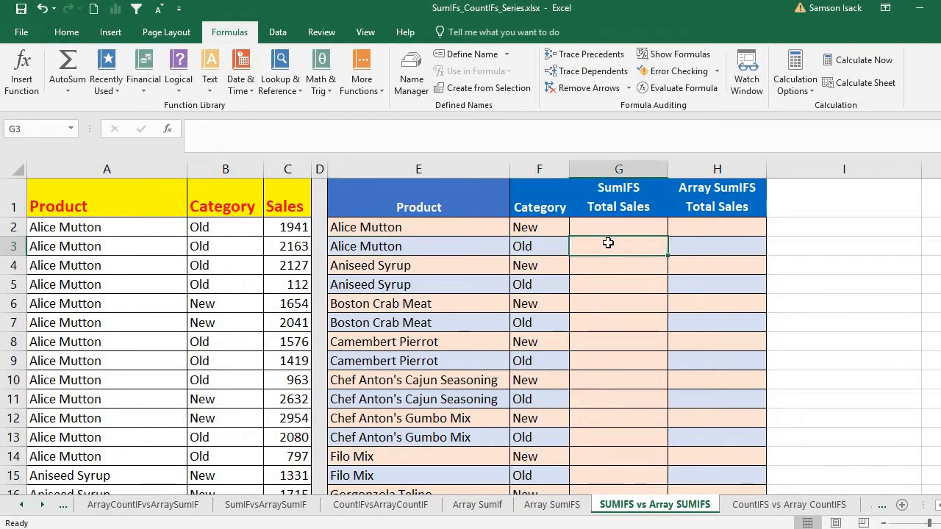
- Look through the product and category combinations in columns E and F down to the last summary row
left_click(364, 267)
left_click_drag(366, 284, 388, 417)
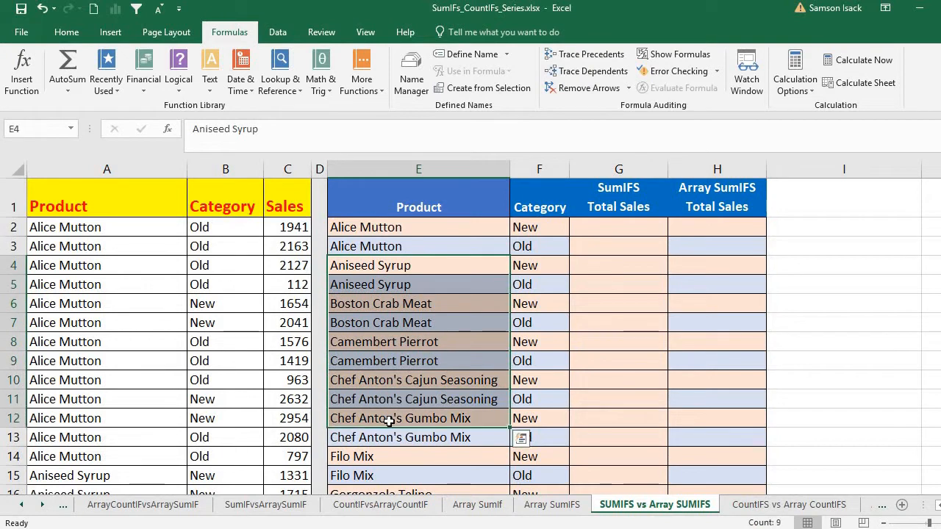
left_click_drag(399, 227, 556, 246)
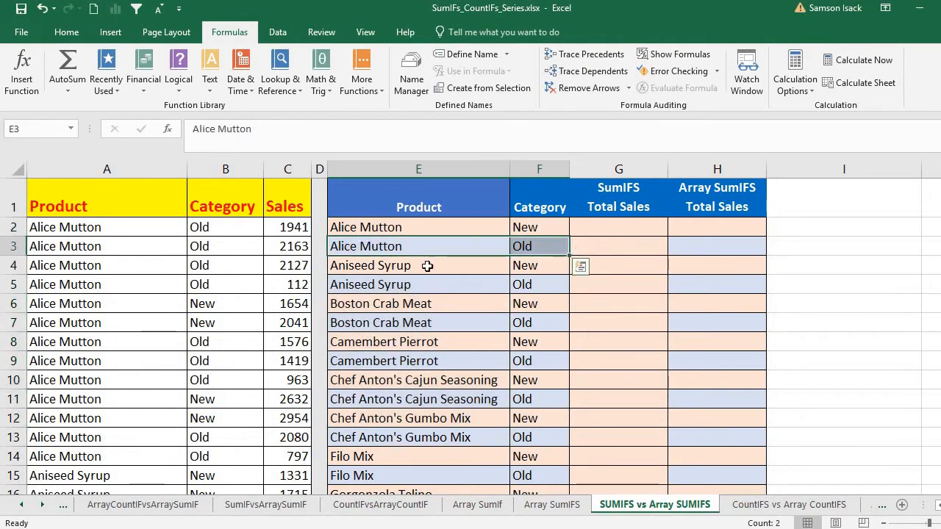
left_click_drag(426, 267, 573, 267)
left_click(443, 301)
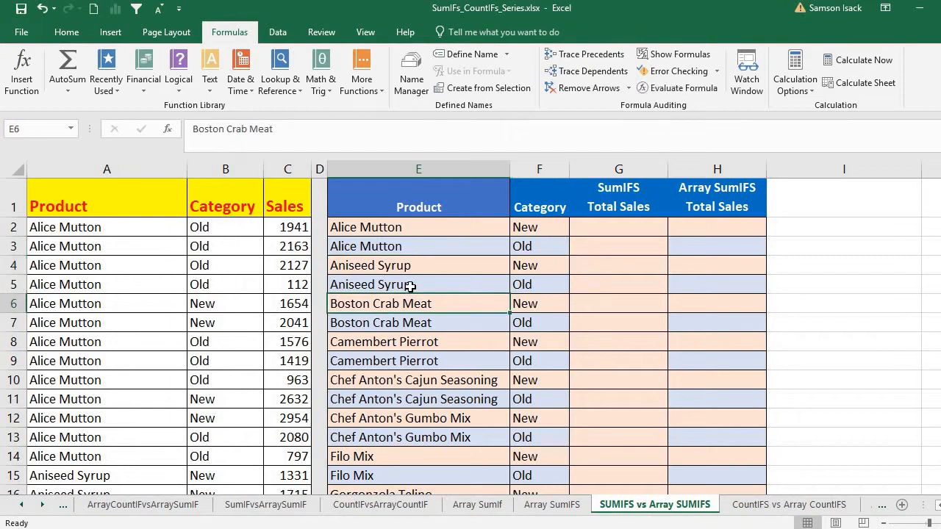
scroll(493, 303, "down", 19)
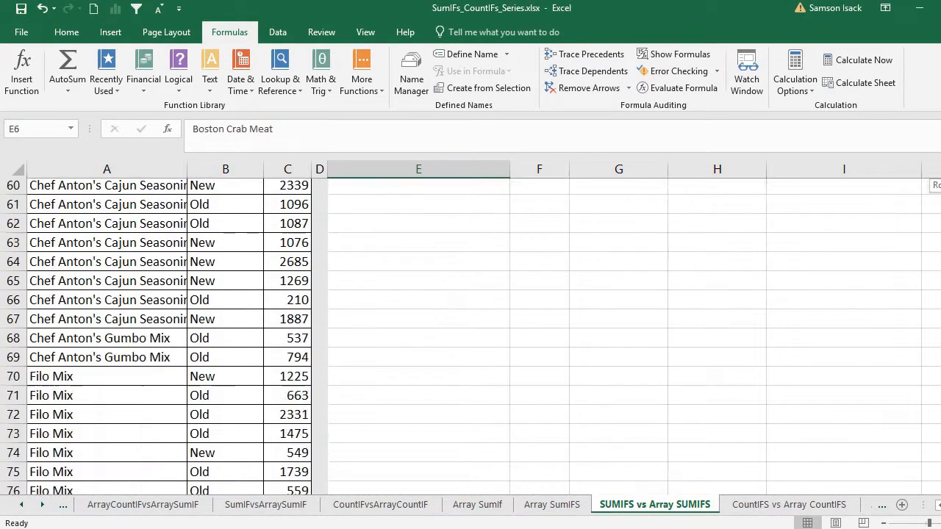
scroll(493, 303, "up", 5)
left_click(493, 304)
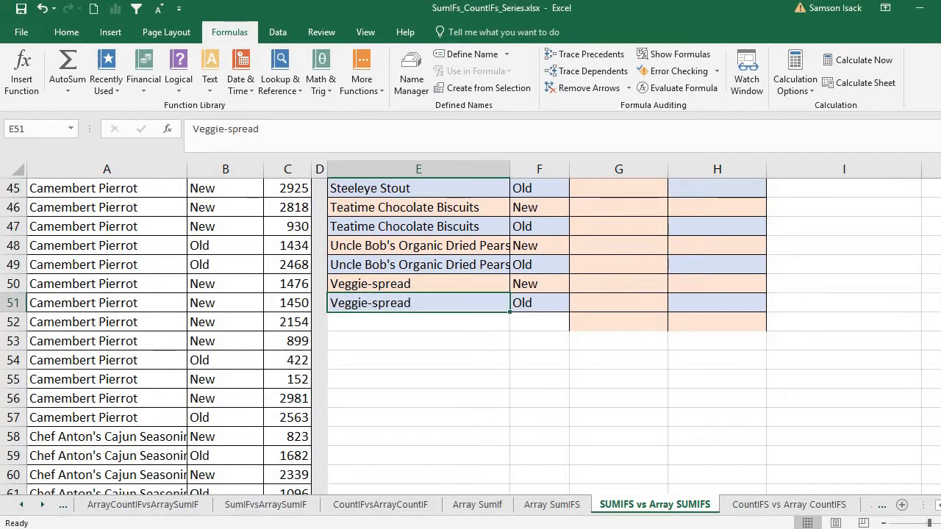
scroll(470, 337, "up", 11)
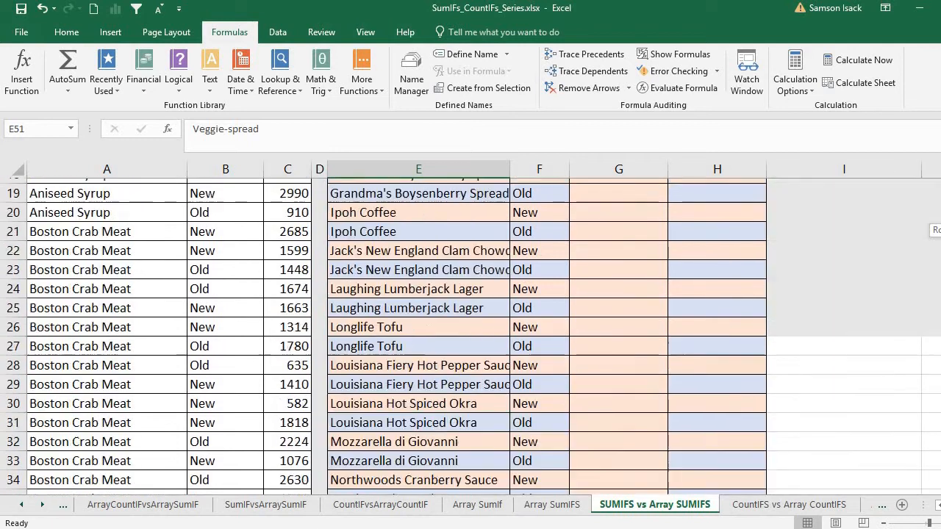
scroll(934, 193, "up", 4)
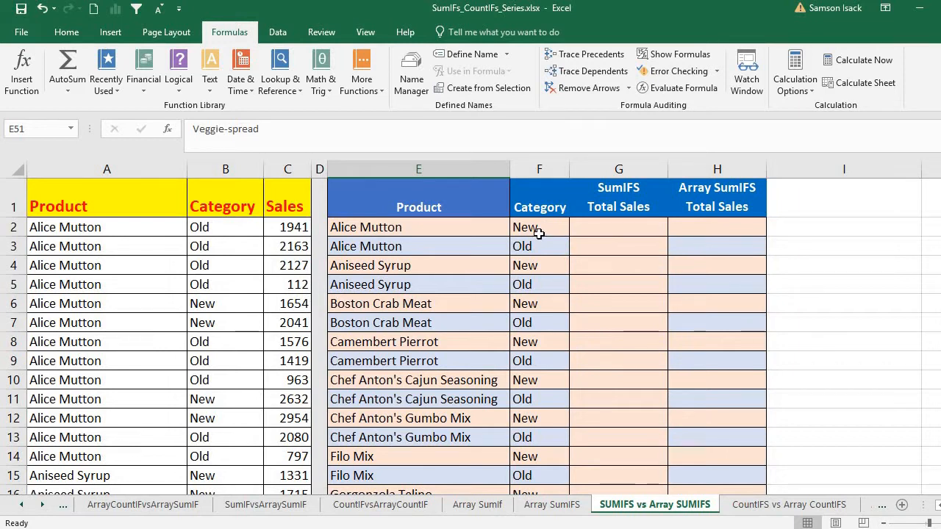
- Compare the criteria in E2 and F2 with the matching Product, Category and Sales columns of the source data
left_click(420, 227)
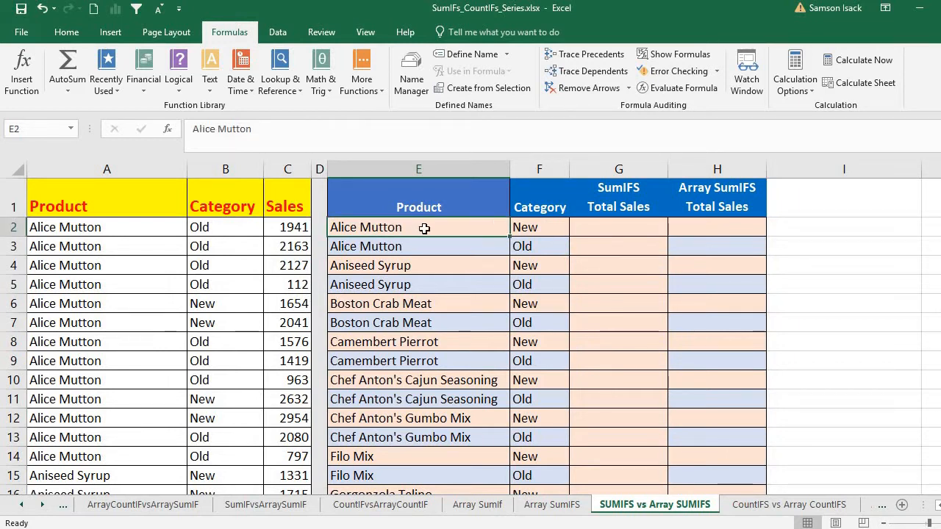
left_click(531, 225)
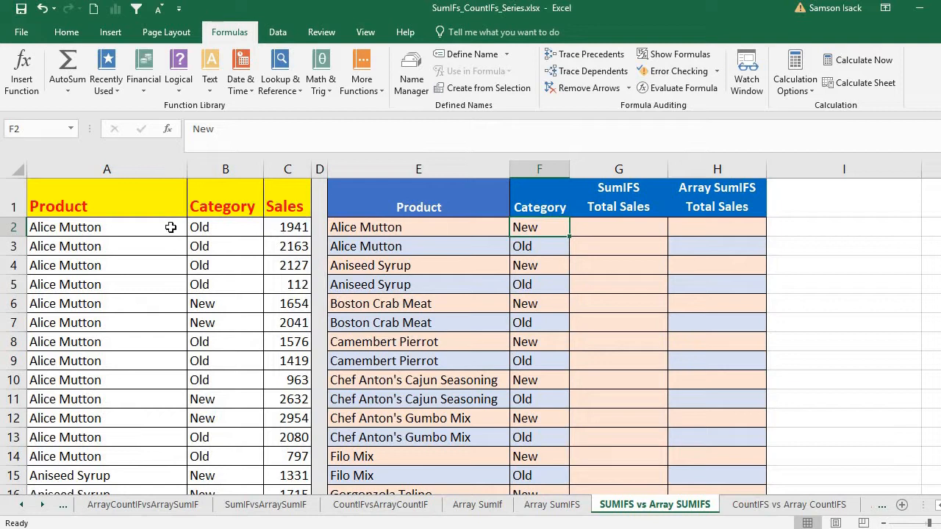
left_click_drag(172, 227, 185, 476)
left_click_drag(227, 229, 237, 362)
left_click_drag(281, 227, 285, 306)
- Define the workbook-scoped name Product_List for the source data's Product cells A2:A278
left_click_drag(139, 228, 114, 436)
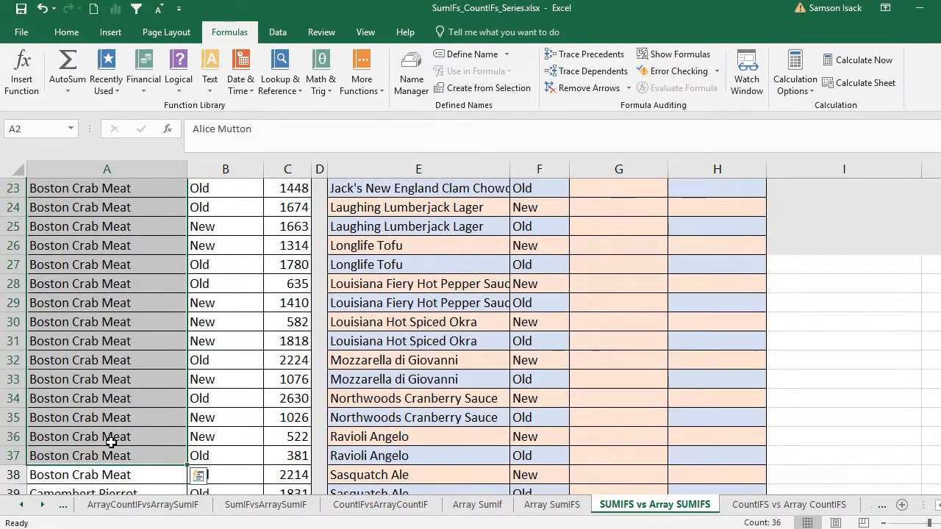
key("ctrl+shift+Down")
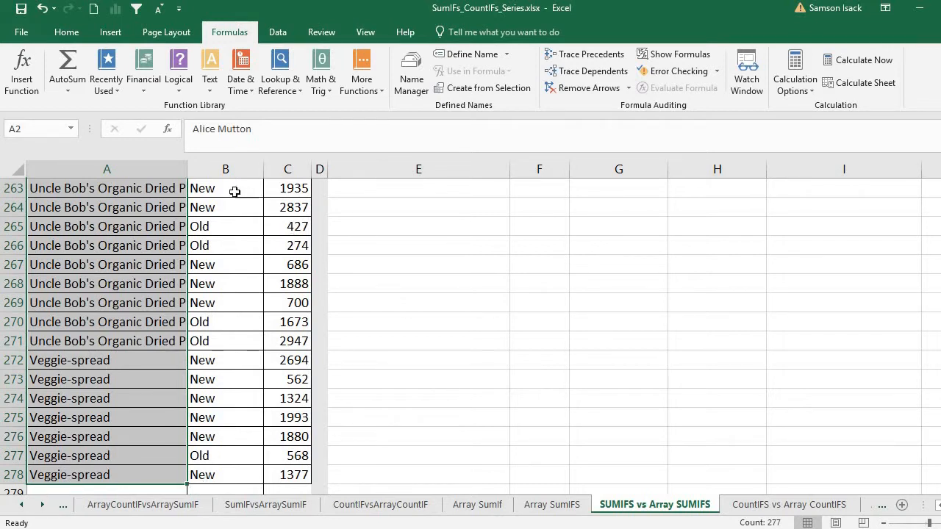
scroll(471, 336, "up", 20)
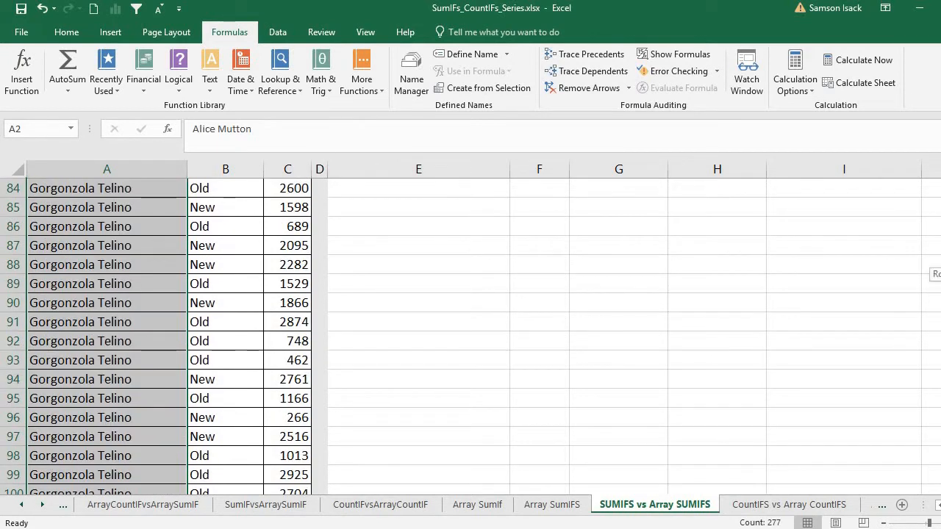
scroll(471, 336, "up", 20)
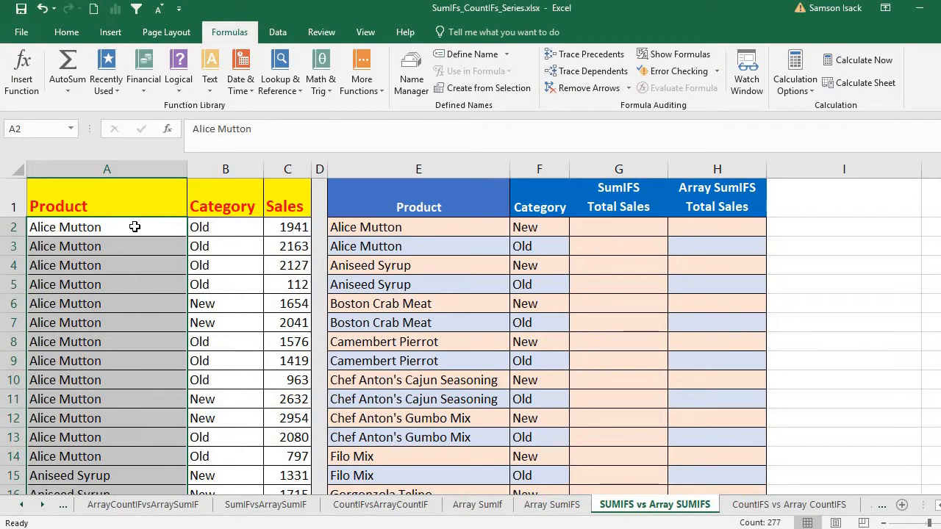
left_click_drag(134, 227, 108, 441)
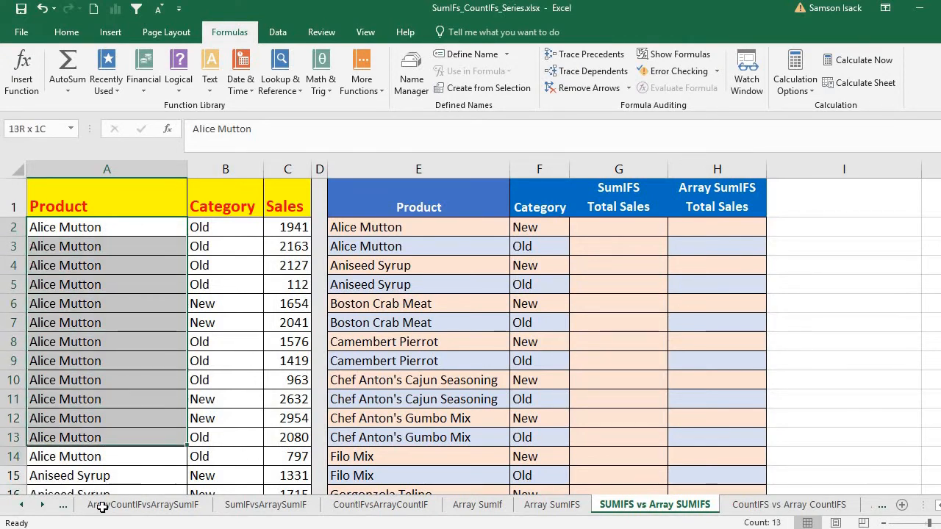
left_click_drag(103, 507, 97, 504)
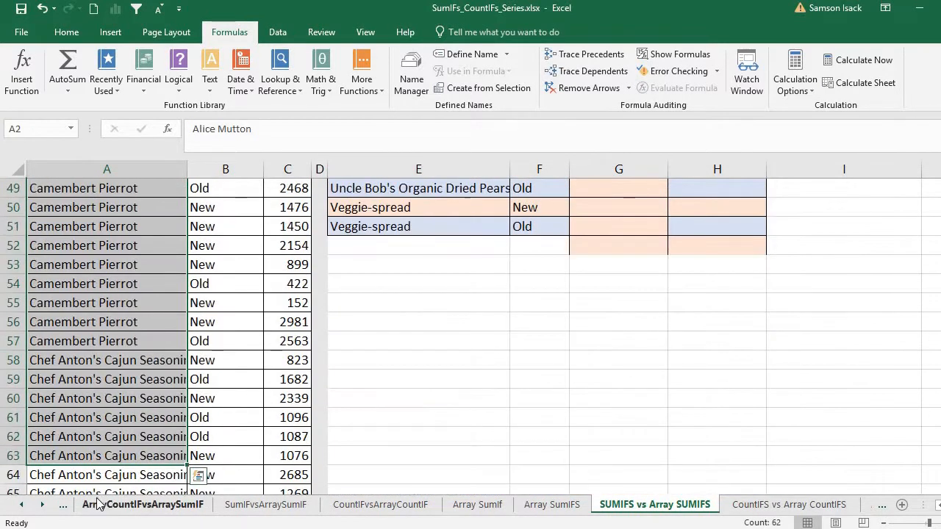
key("ctrl+shift+Down")
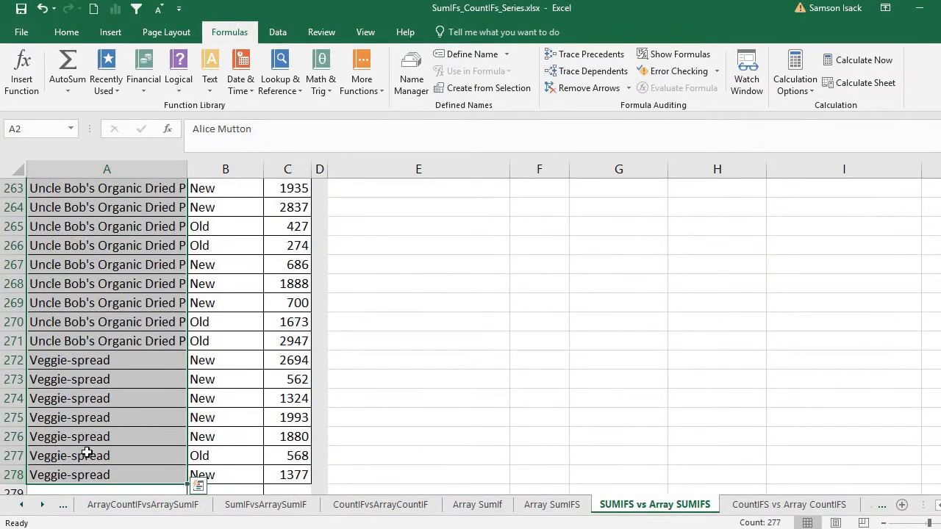
right_click(111, 250)
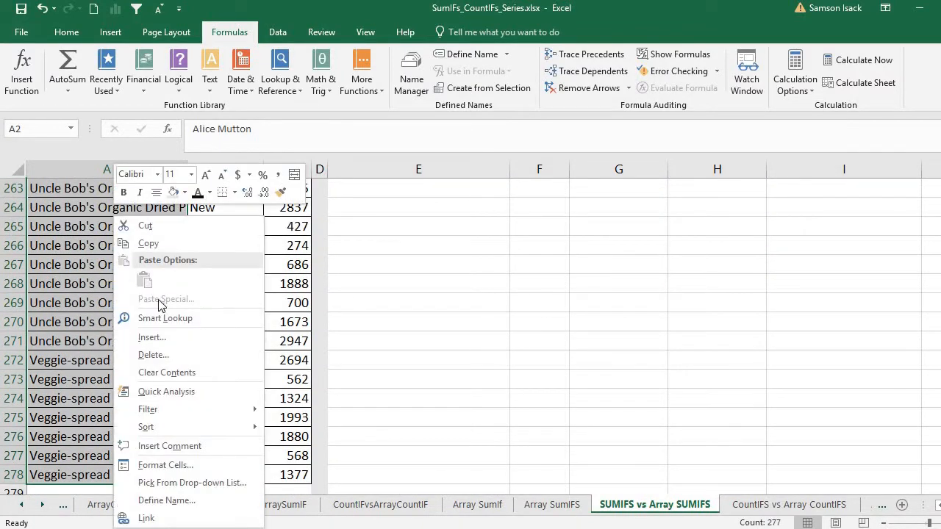
left_click(147, 505)
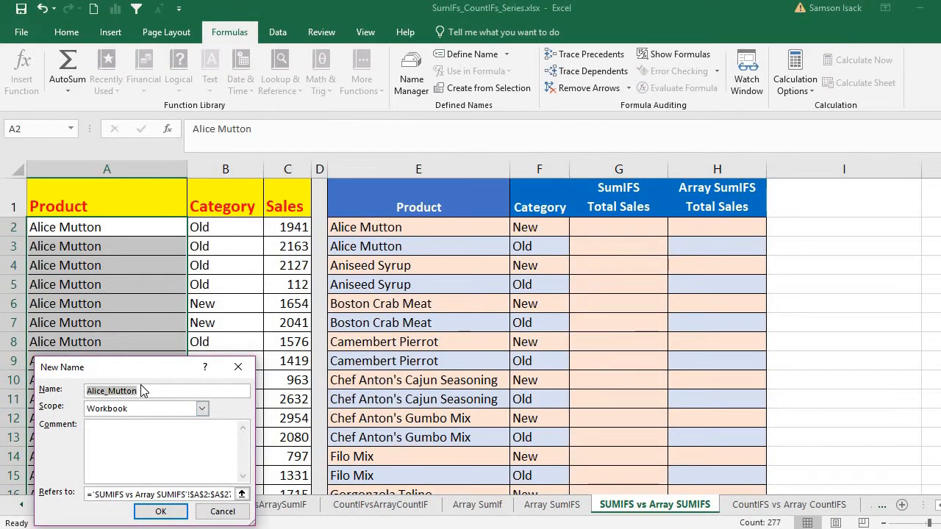
type("Product_List")
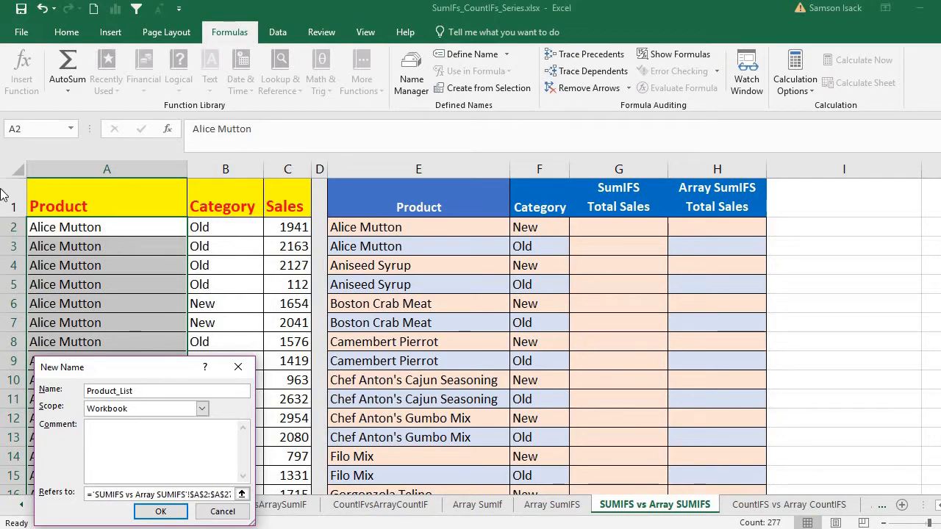
left_click(159, 511)
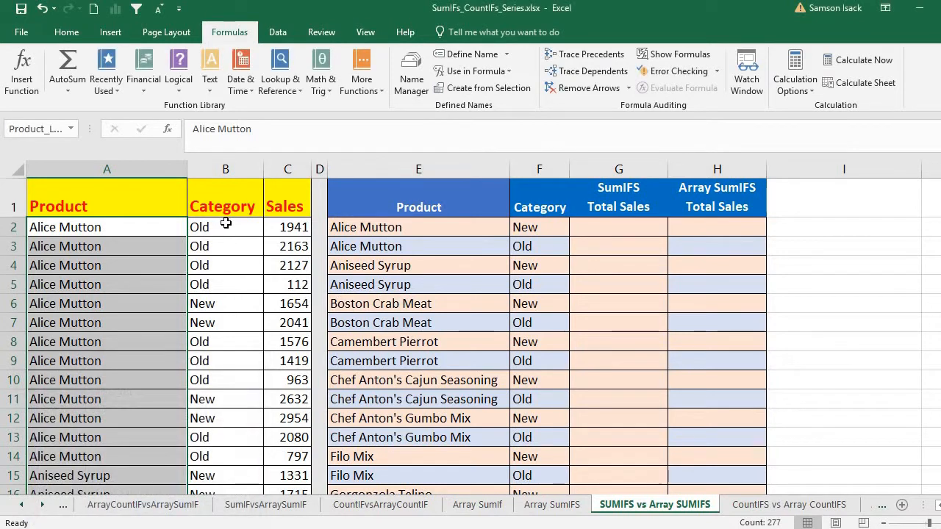
- Define the workbook-scoped name Category_List for the source data's Category cells B2:B278
left_click(225, 226)
key("ctrl+shift+Down")
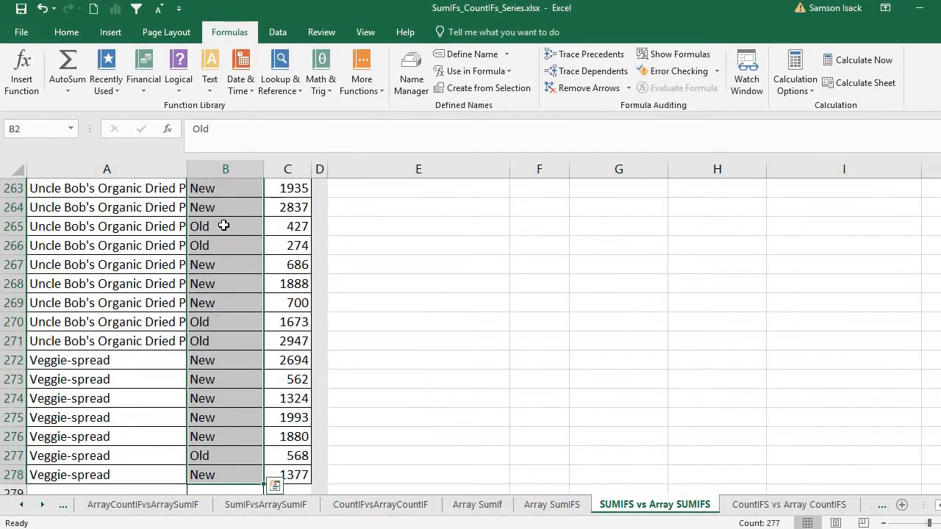
right_click(240, 234)
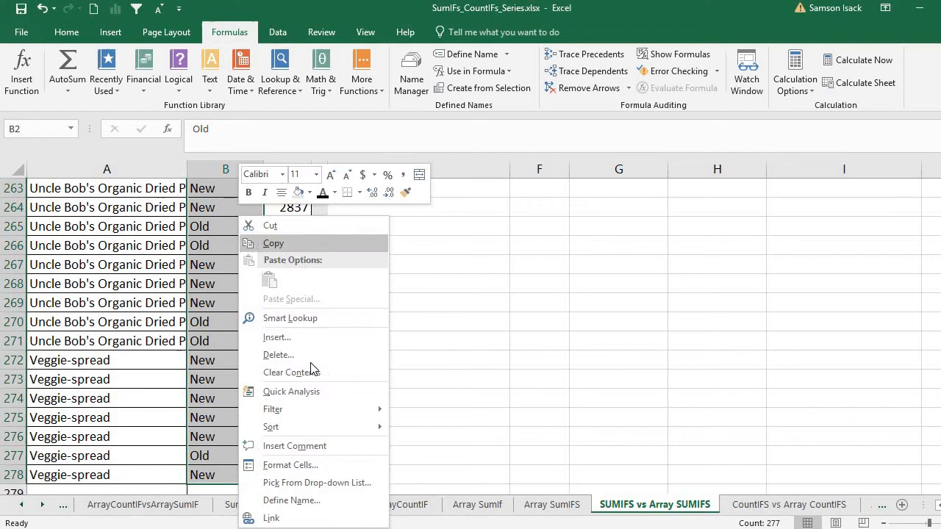
left_click(316, 501)
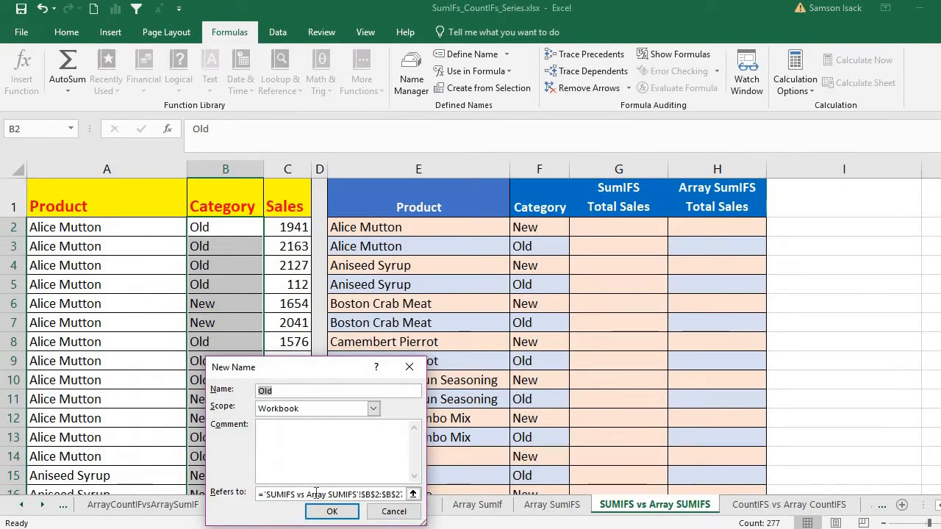
type("Categ")
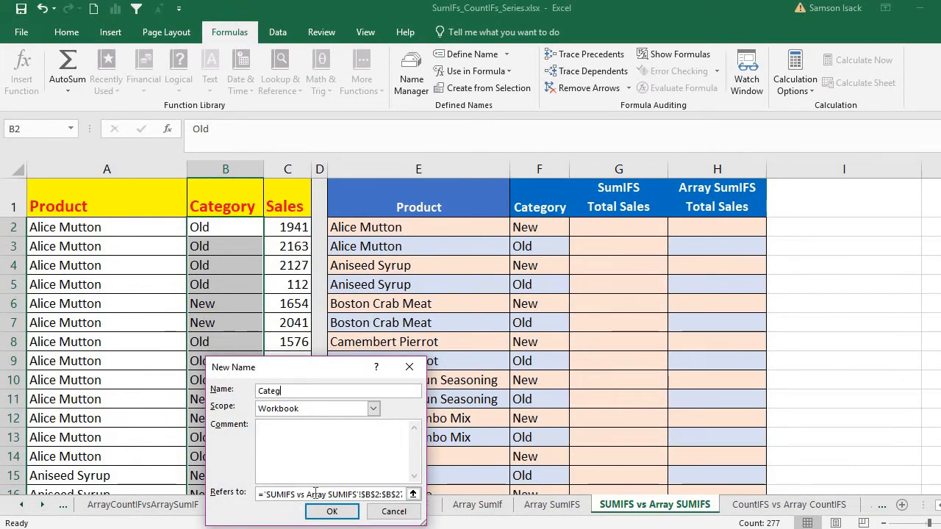
type("ory_List")
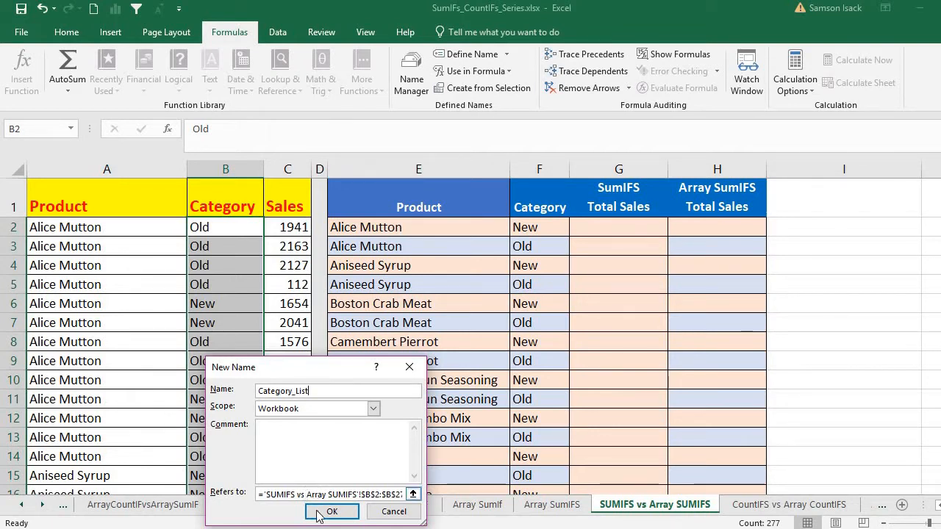
left_click(322, 514)
- Define the workbook-scoped name Sales for the source data's Sales cells C2:C278
left_click(296, 229)
key("ctrl+shift+Down")
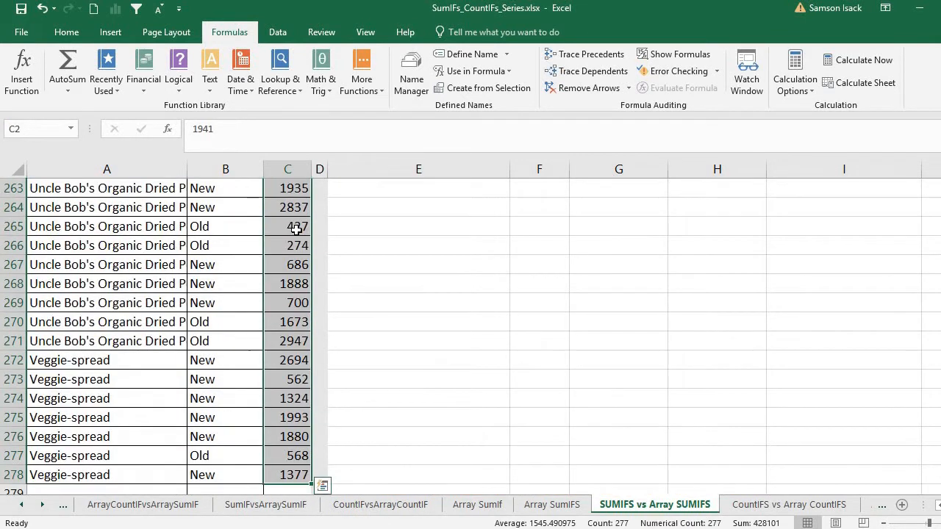
right_click(295, 217)
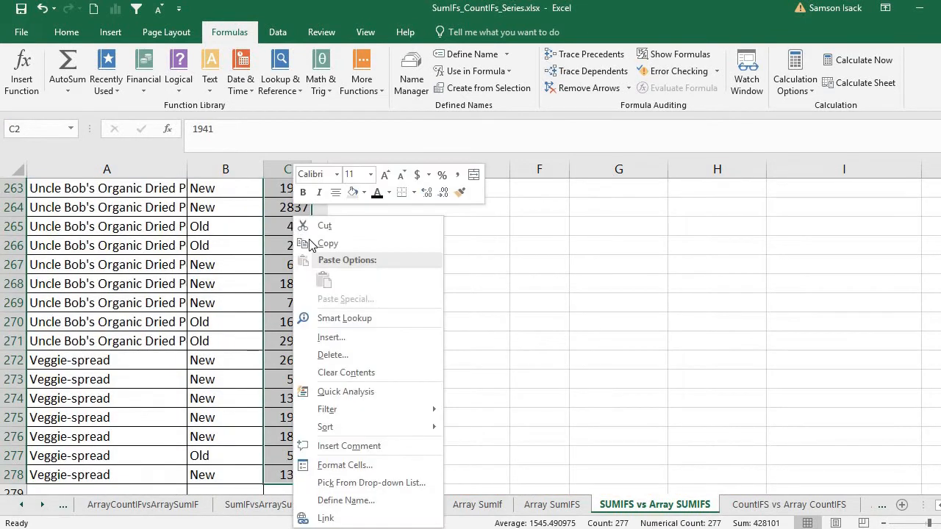
left_click(345, 501)
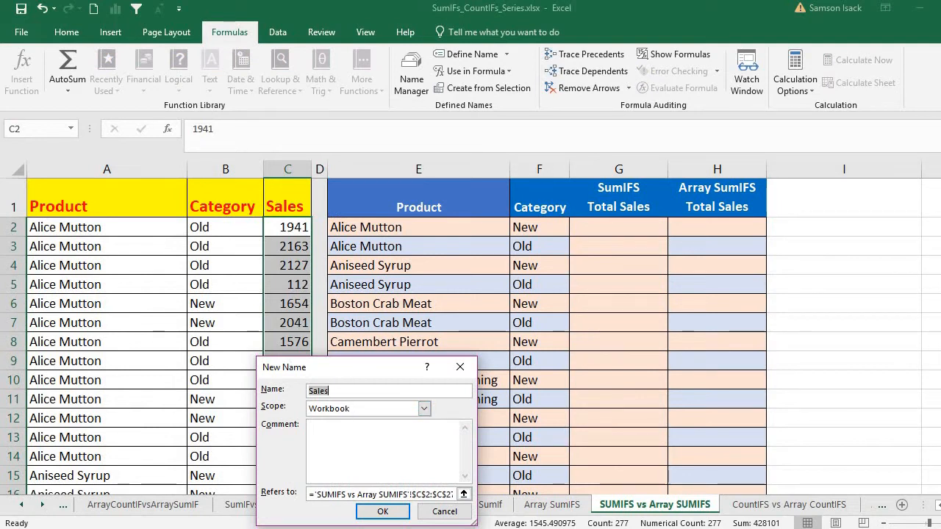
left_click(382, 512)
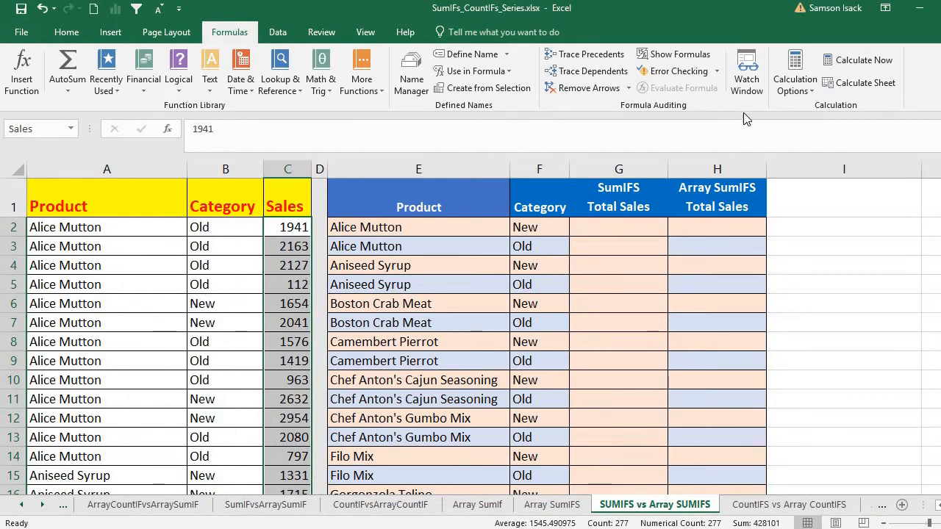
- Examine the Alice Mutton and New criteria in E2 and F2 against the source Category column for the total in G2
left_click(622, 226)
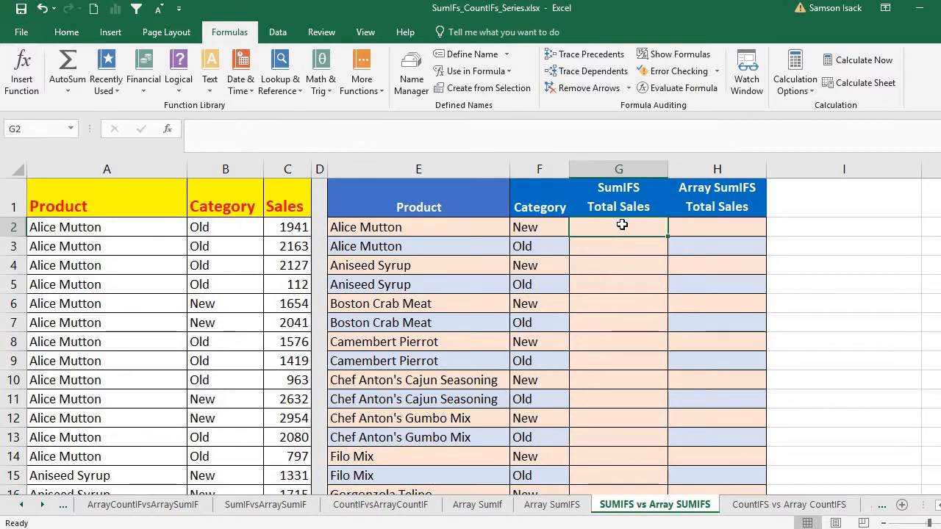
left_click_drag(404, 223, 583, 229)
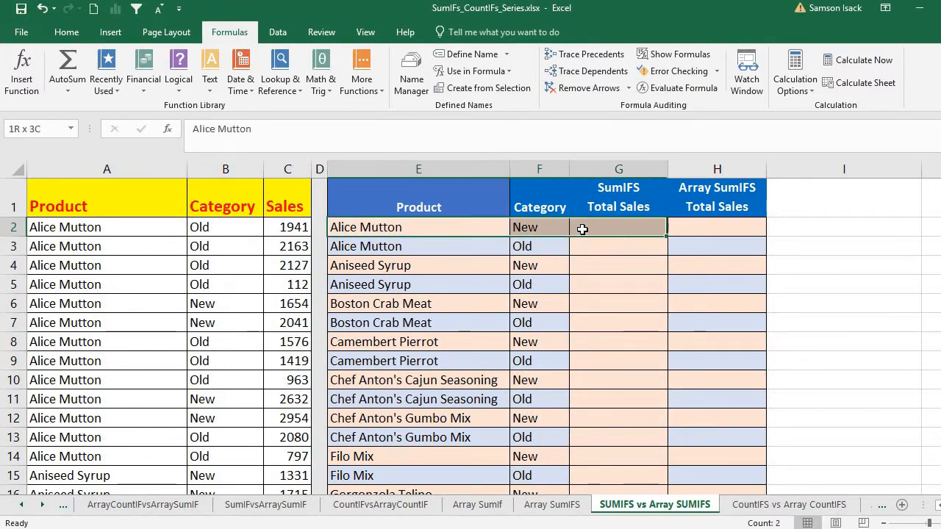
left_click(450, 230)
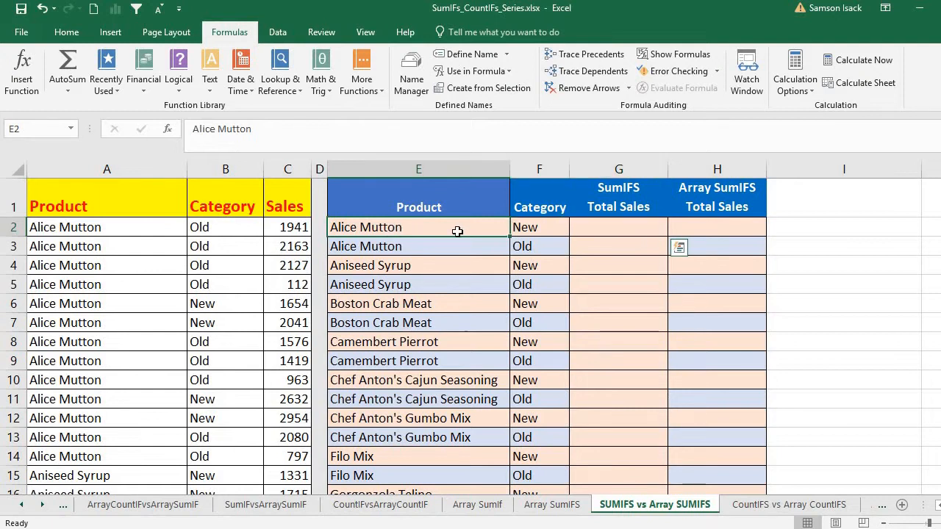
left_click_drag(505, 232, 529, 230)
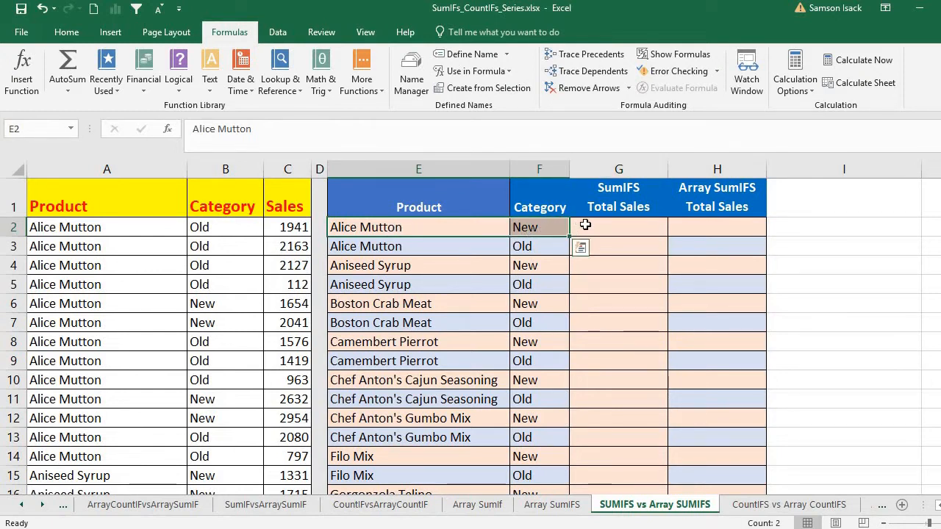
left_click(453, 231)
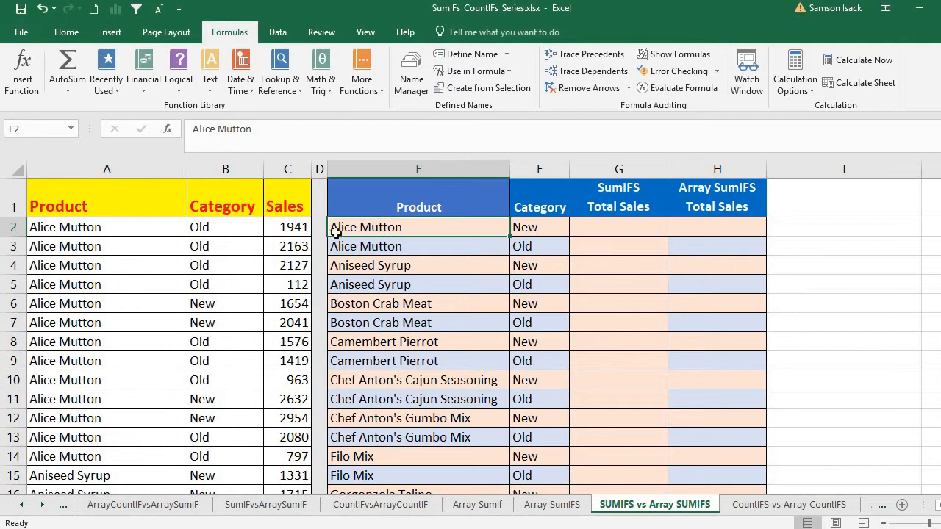
left_click(527, 228)
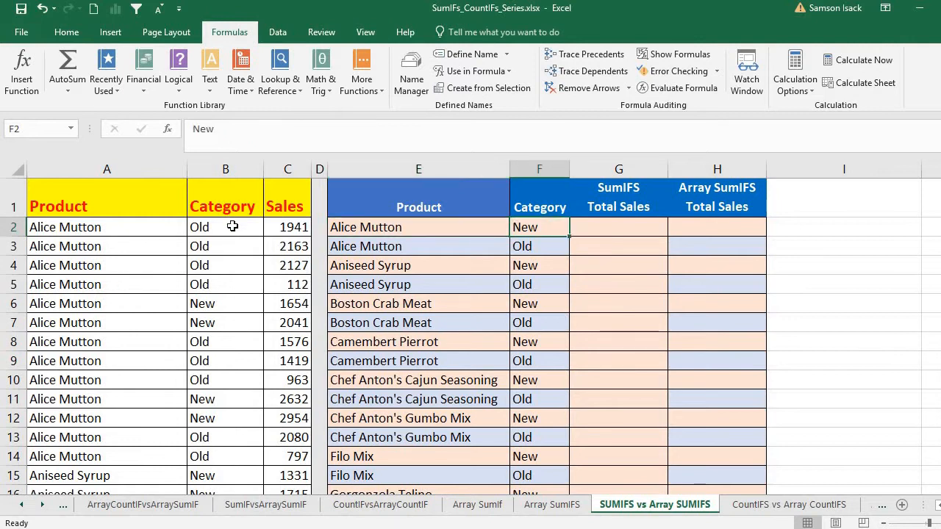
left_click_drag(228, 226, 243, 418)
left_click(555, 227)
- Start a SUMIFS formula in cell G2 of the SumIFS Total Sales column
double_click(648, 230)
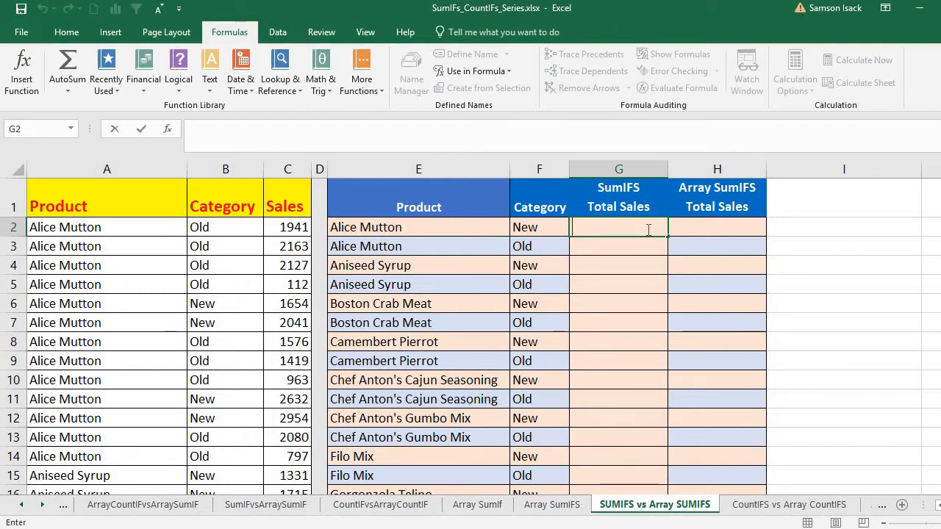
type("=S")
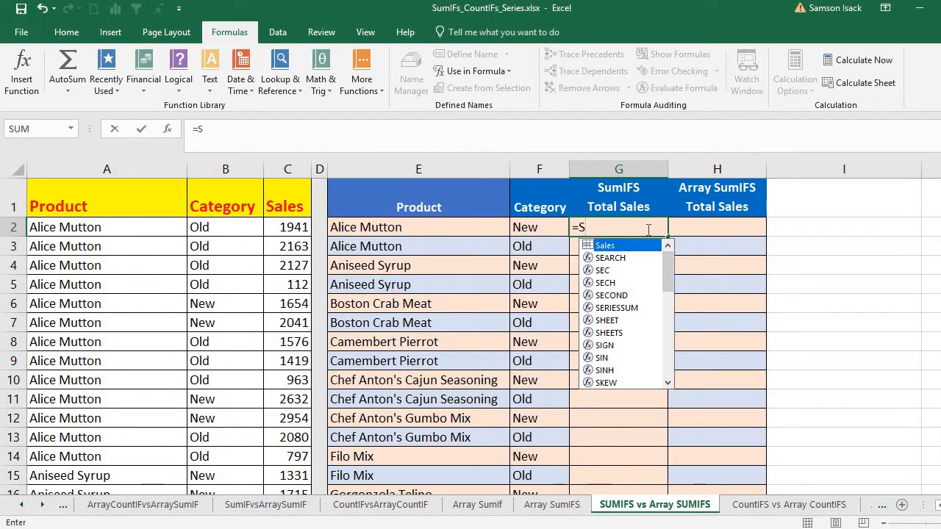
type("UMIFS")
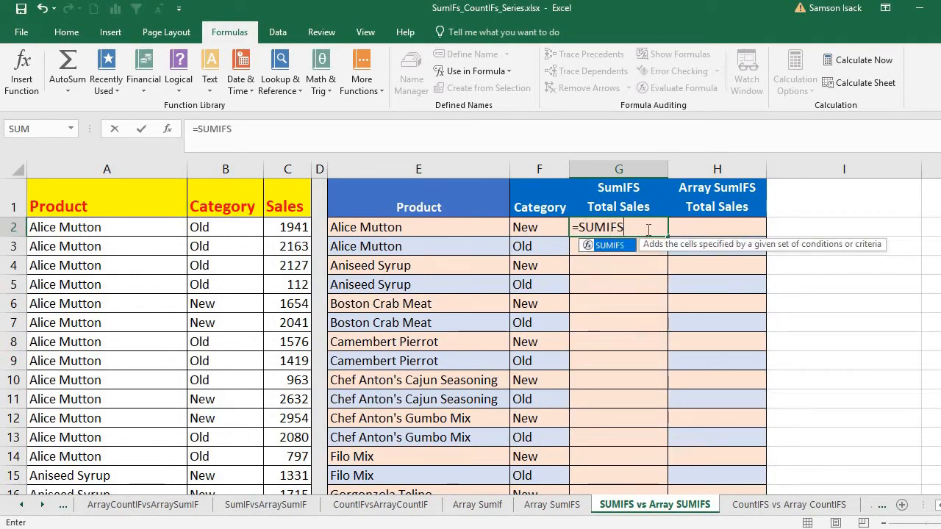
type("(")
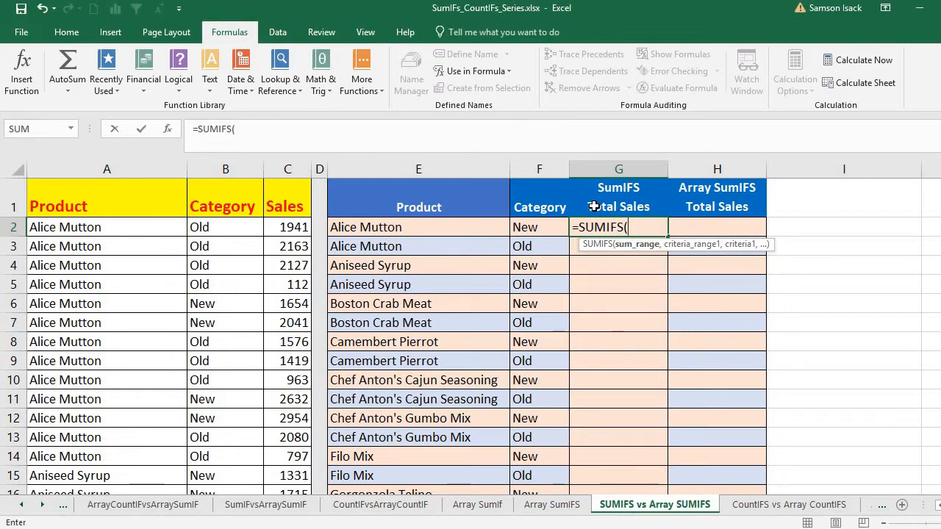
type("Sal")
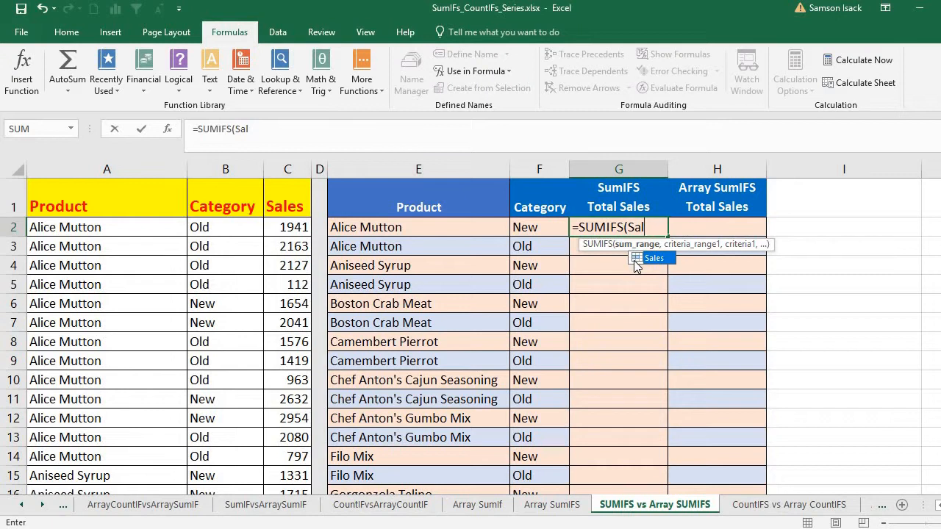
type("es")
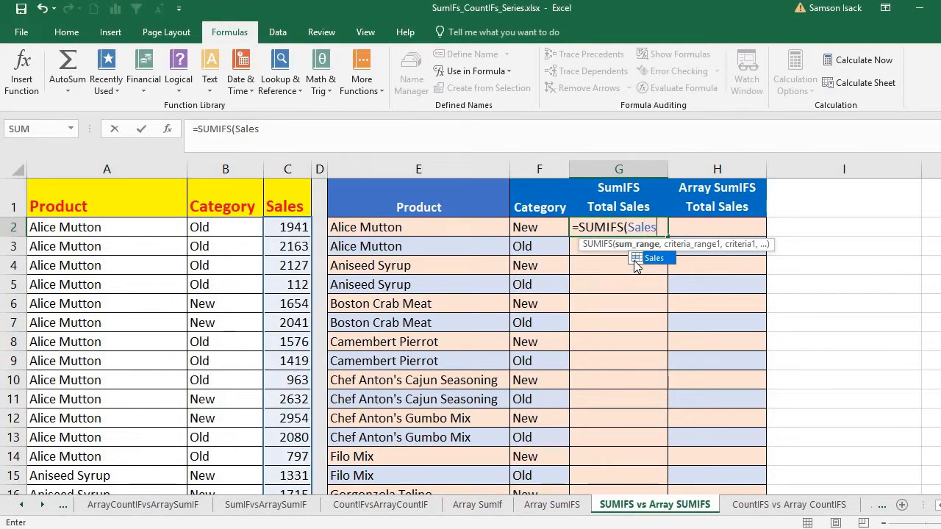
key("BackSpace")
key("BackSpace")
key("BackSpace")
key("BackSpace")
key("BackSpace")
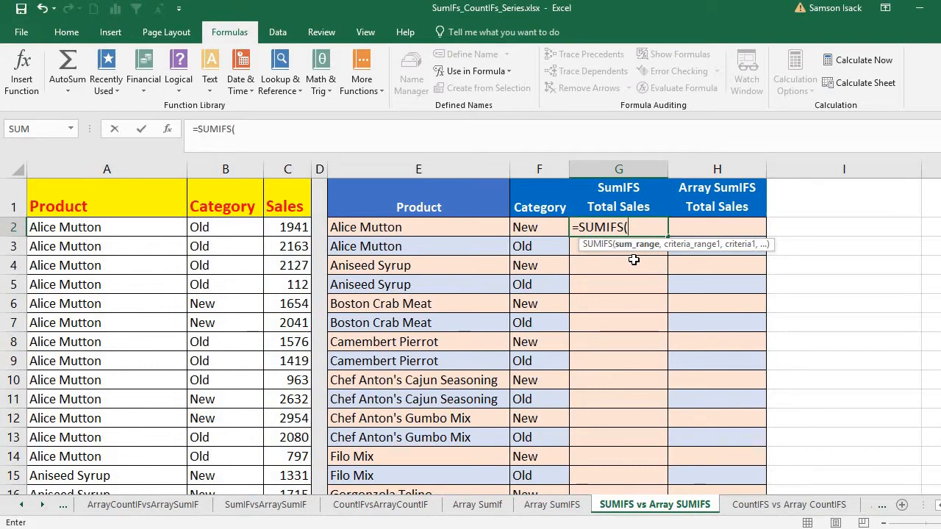
- Set the sum range of the SUMIFS formula in G2 to the Sales range C2:C278 by selecting its cells
left_click_drag(294, 227, 303, 466)
mouse_move(302, 517)
left_mouse_down()
mouse_move(306, 508)
mouse_move(297, 517)
left_mouse_up()
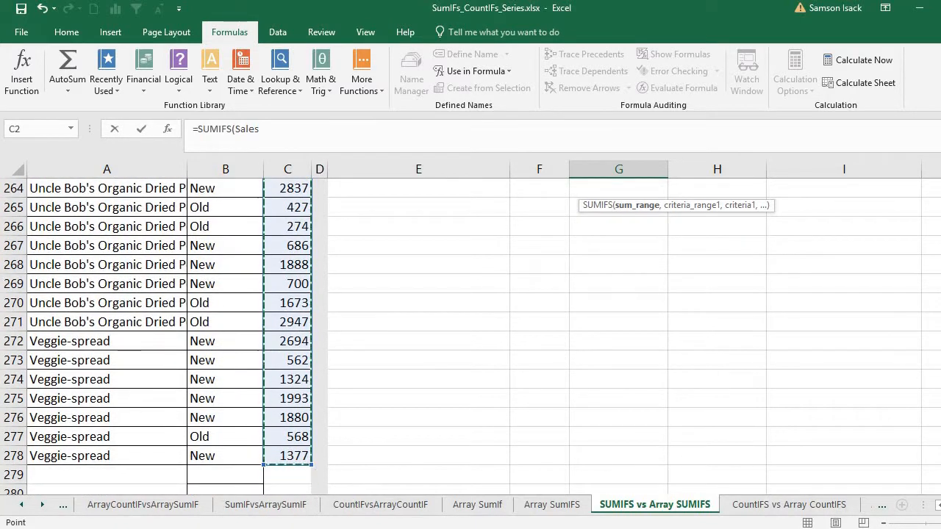
left_click_drag(940, 482, 940, 184)
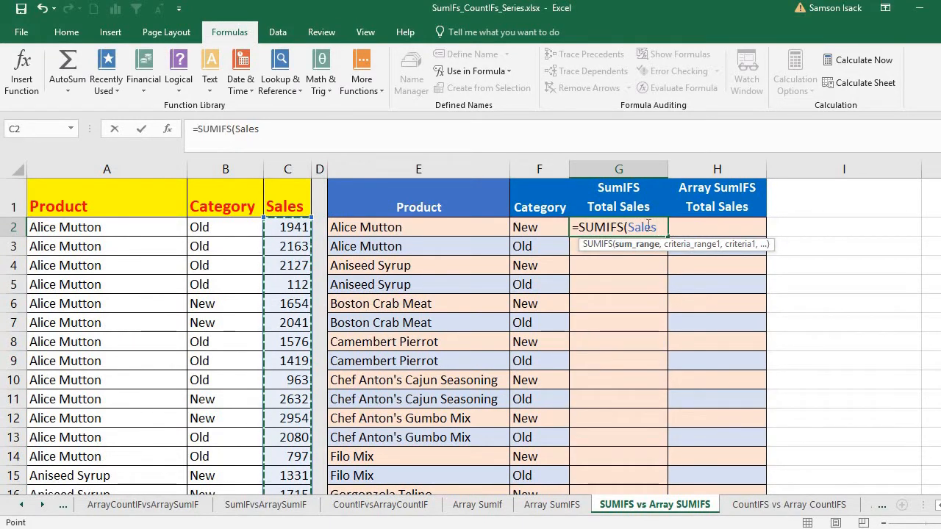
- Add the first criteria pair to the SUMIFS formula in G2: Product_List matched to the product in E2
type(",")
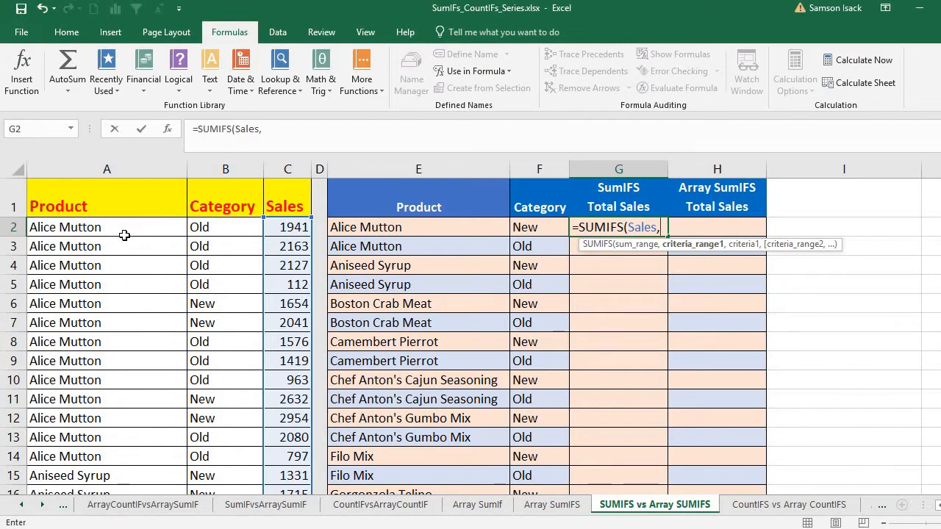
type("Produc")
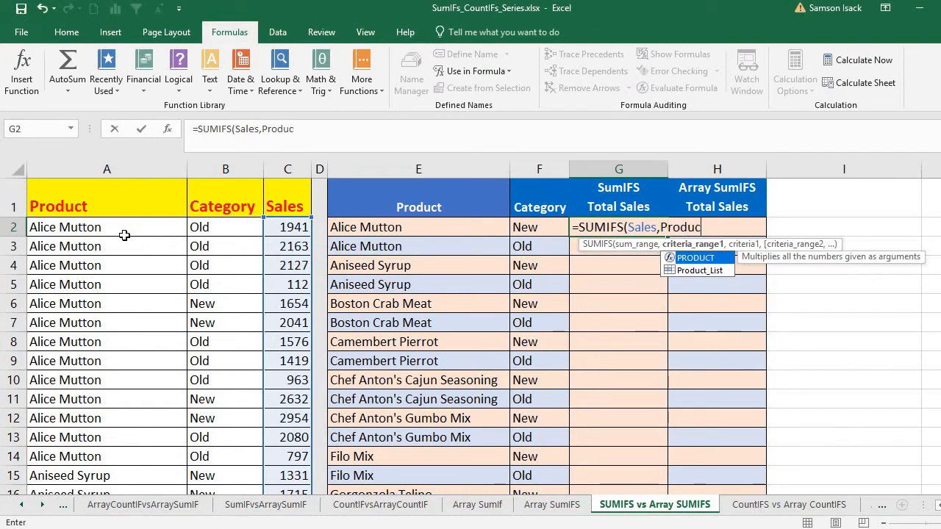
type("t_Lis")
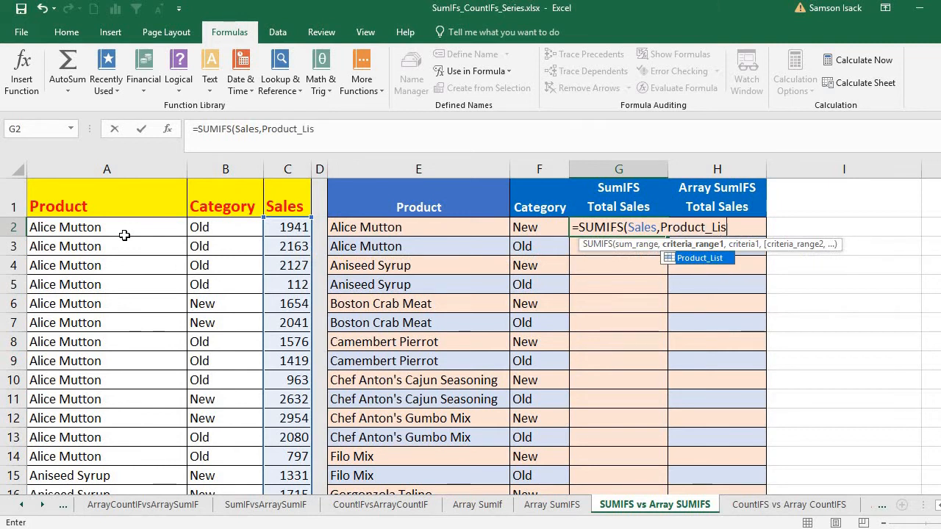
type("t,")
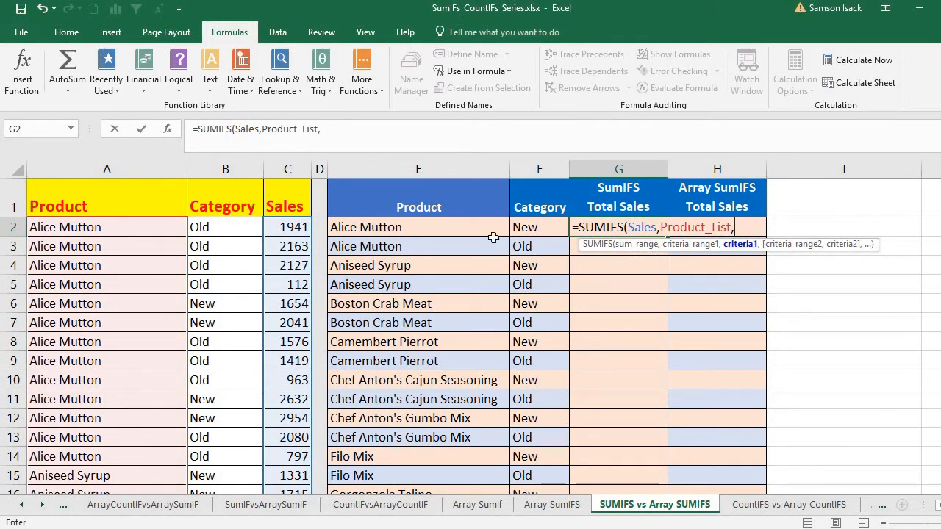
left_click(385, 228)
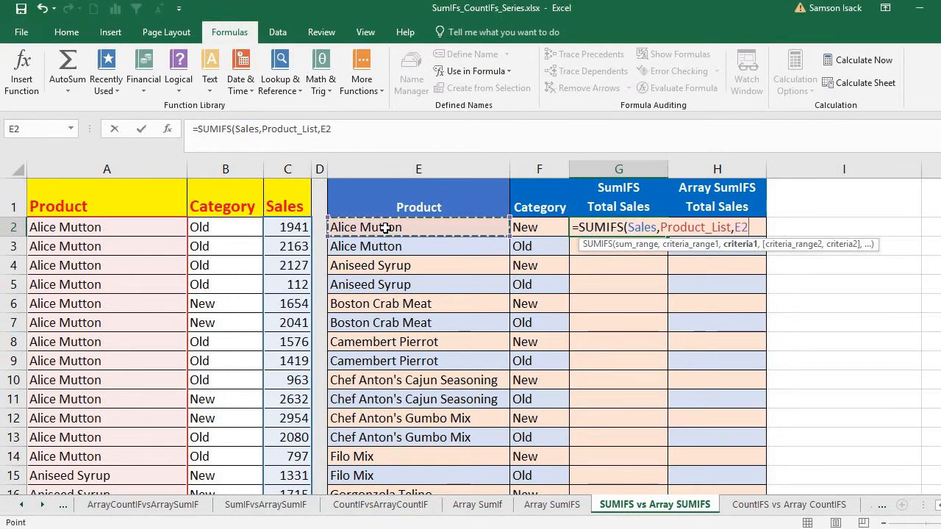
type(",")
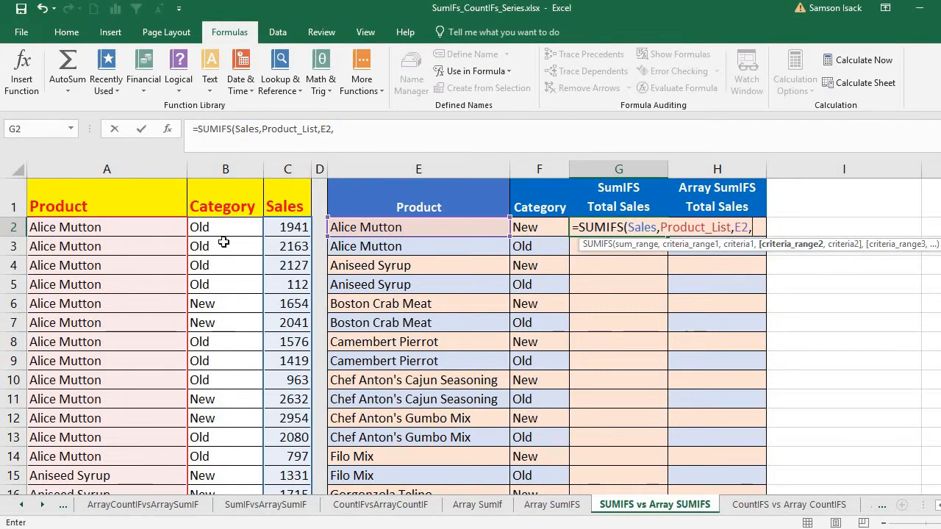
- Complete the SUMIFS formula in G2 with Category_List matched to the category in F2
type("C")
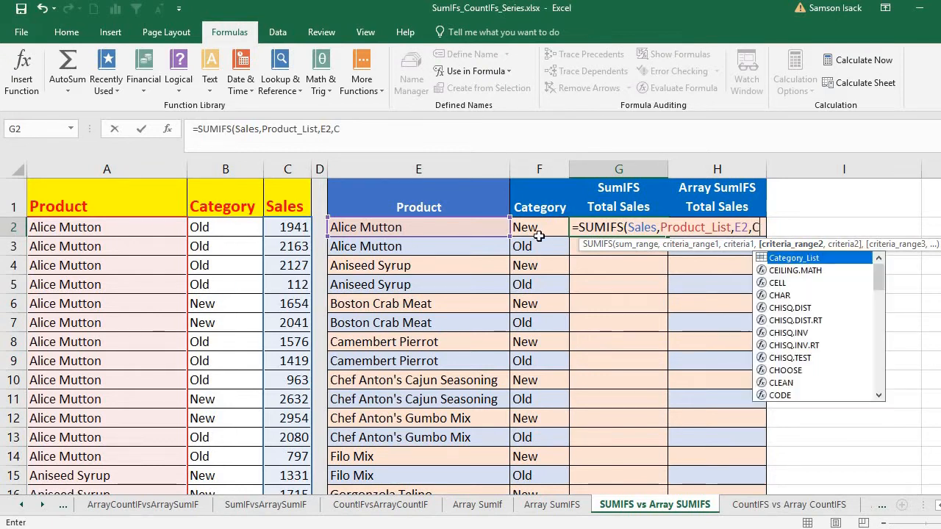
type("ategory")
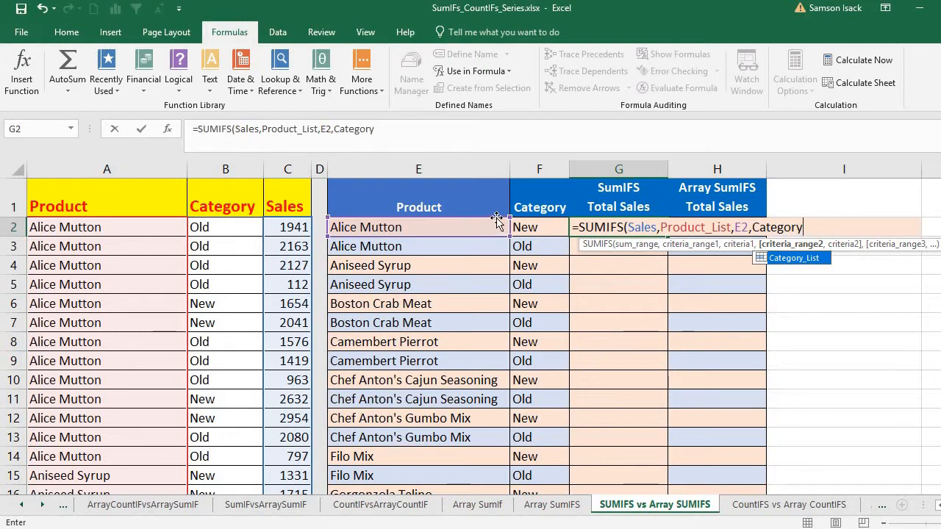
left_click(785, 259)
double_click(785, 260)
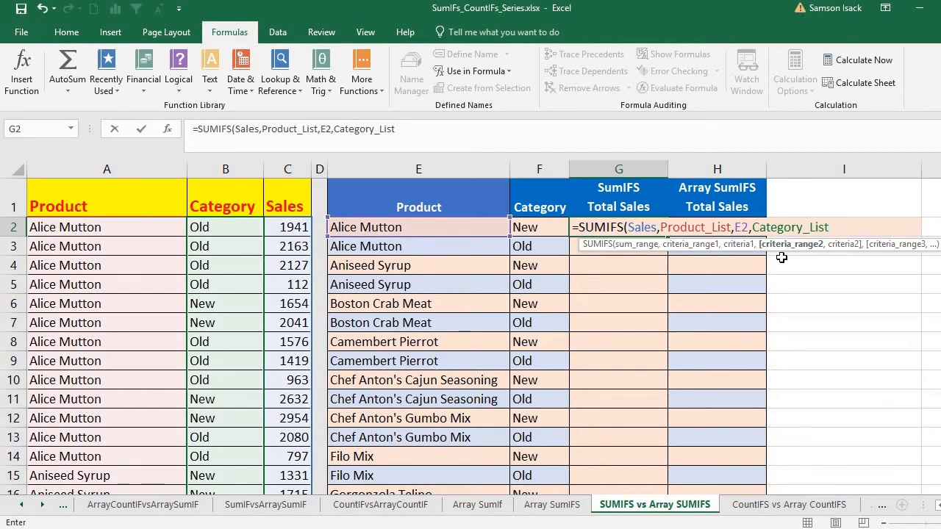
type(",")
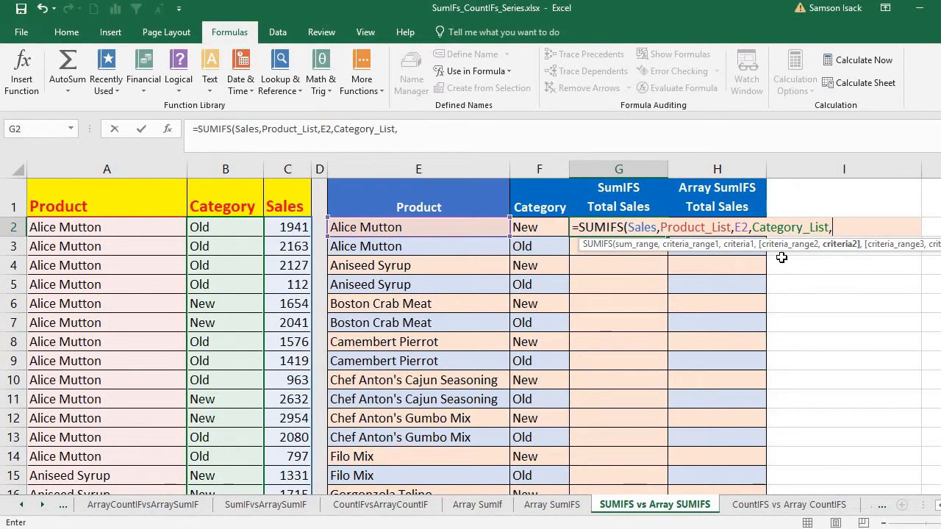
left_click(538, 227)
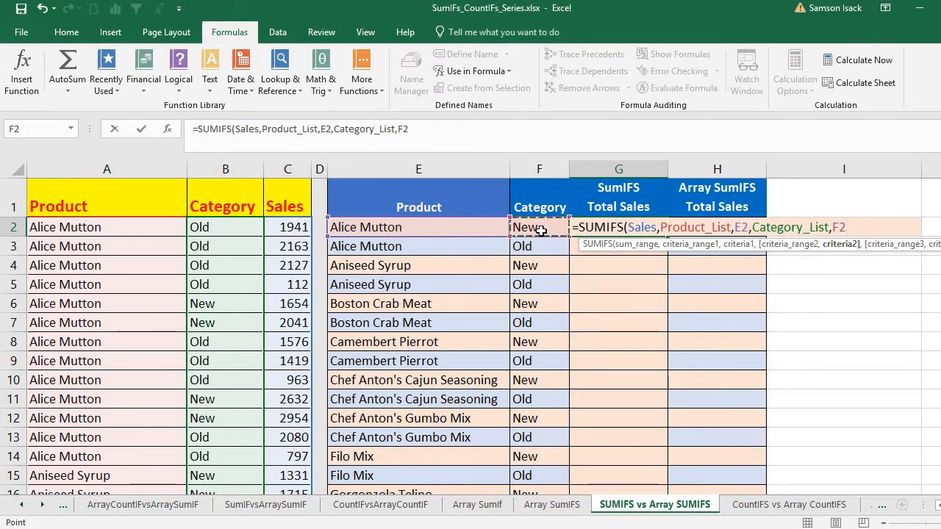
key("Return")
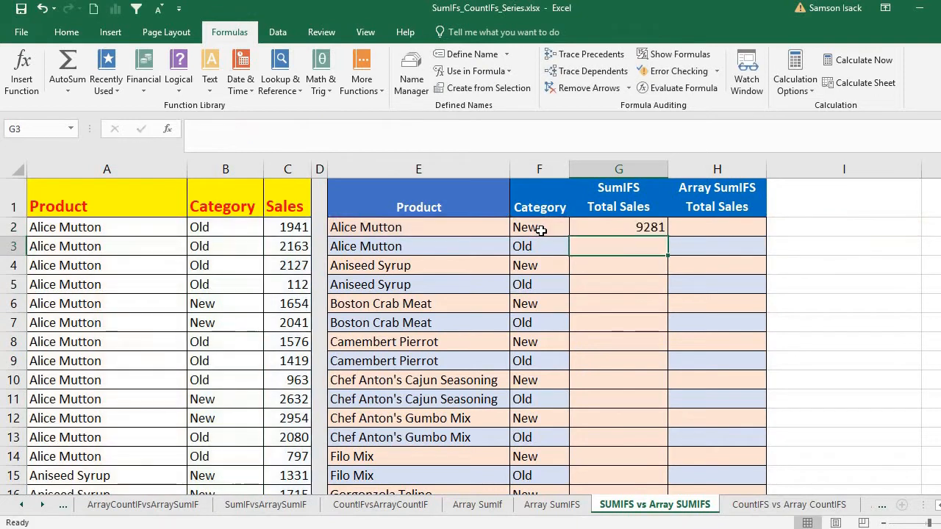
- Check the G2 total against the sum of the source Sales cells C6:C7 and C11:C12 for Alice Mutton, New
left_click(646, 227)
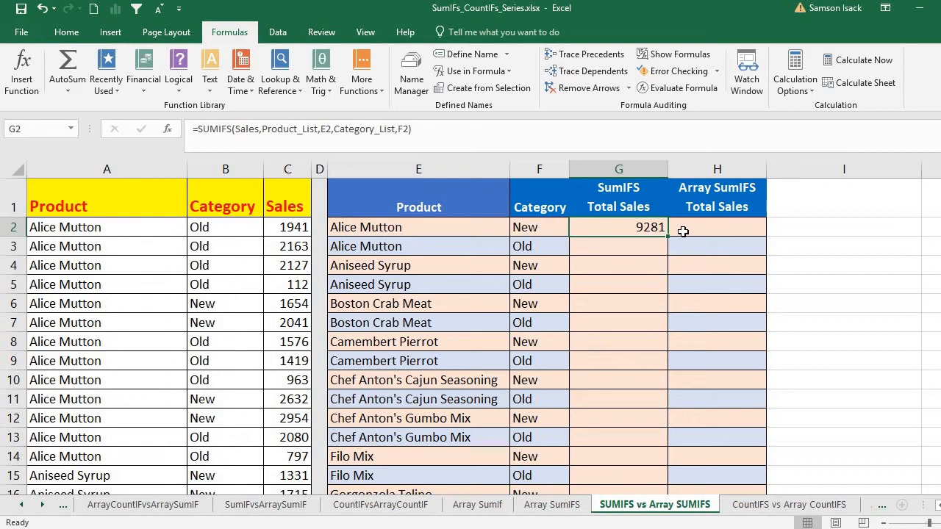
left_click(421, 228)
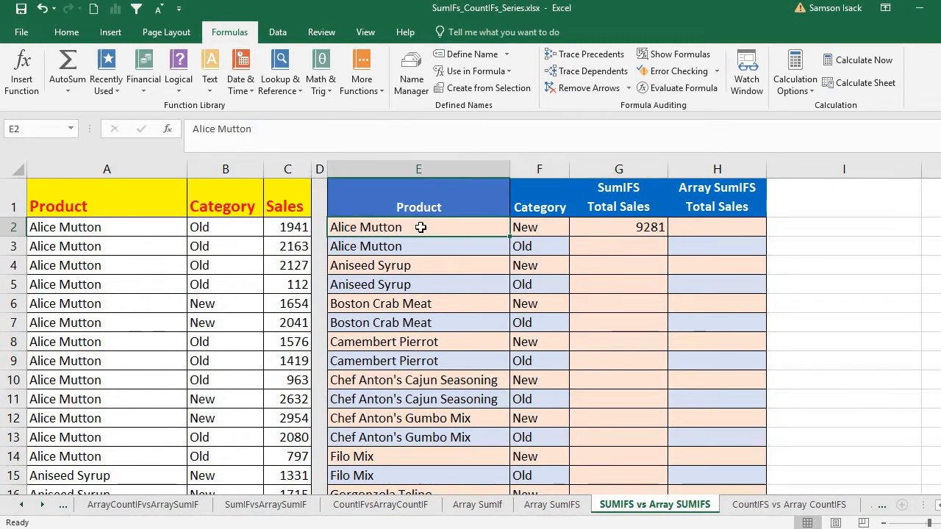
left_click(527, 226)
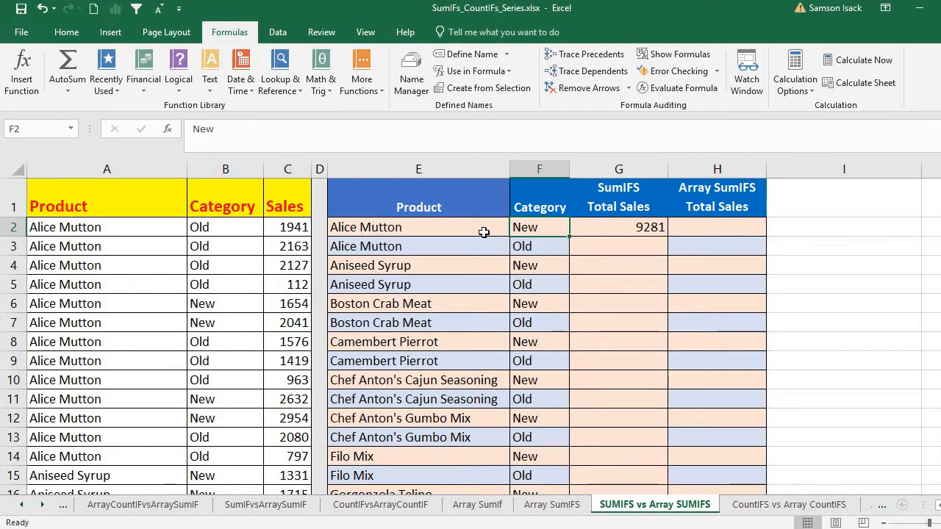
left_click(613, 225)
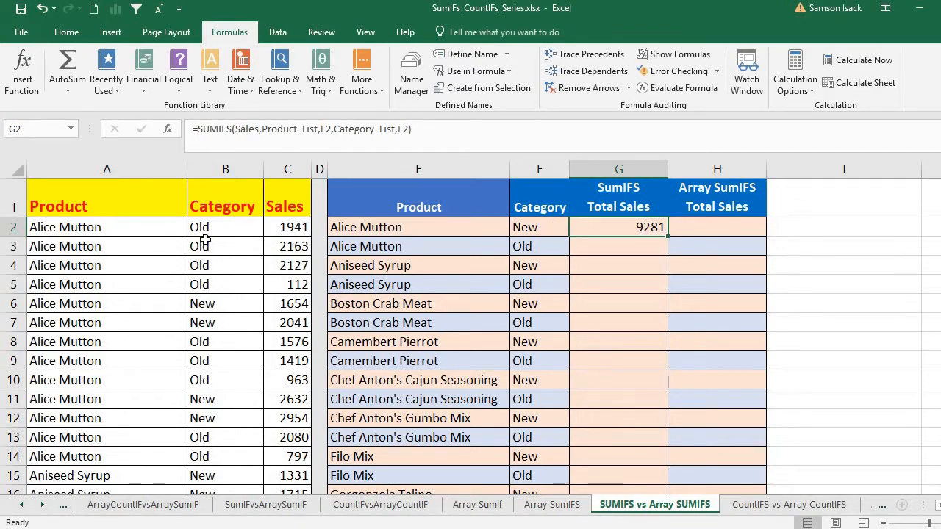
left_click(289, 304)
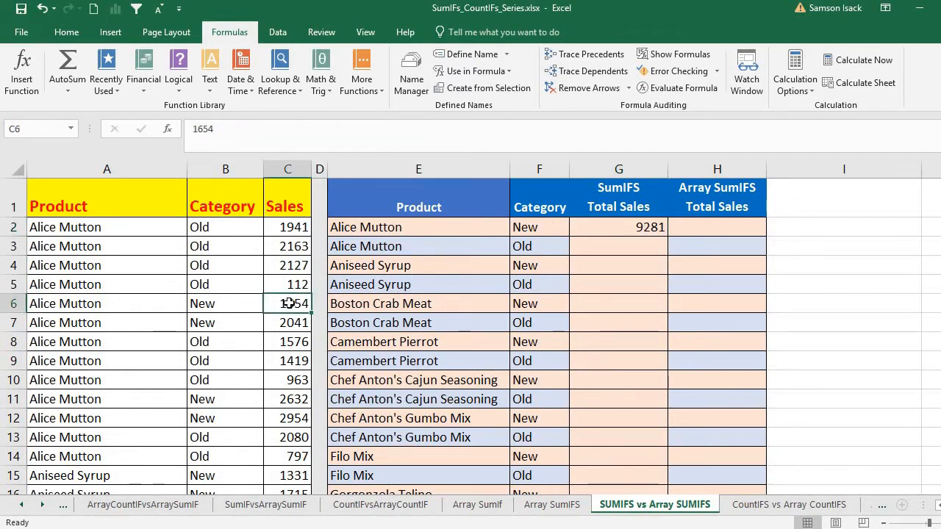
left_click(294, 322, "shift")
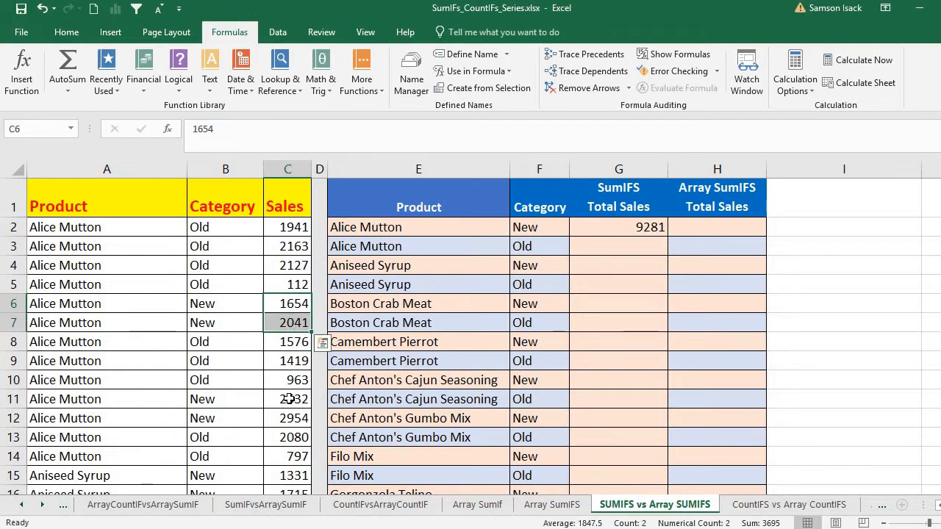
left_click_drag(287, 398, 294, 420, "ctrl")
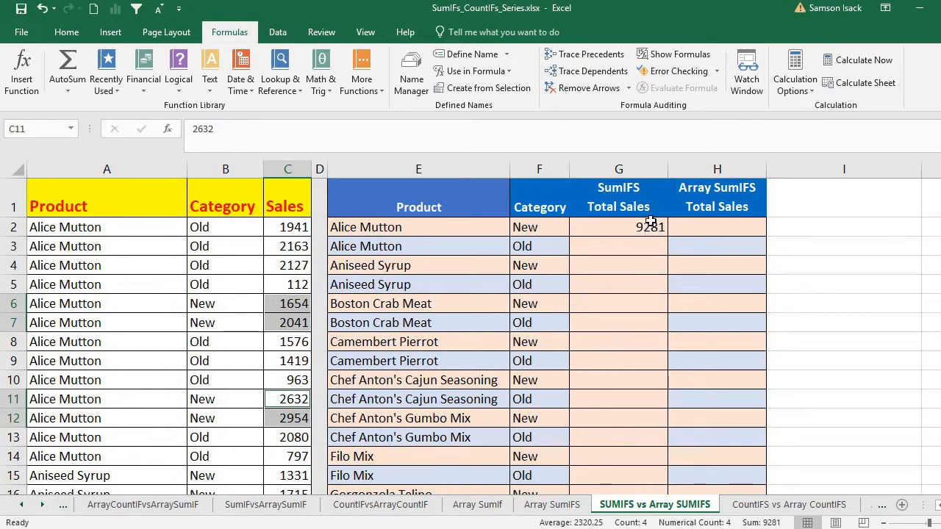
- Copy the SUMIFS formula from G2 to G3 to total the Alice Mutton, Old sales given by E3 and F3
left_click(621, 231)
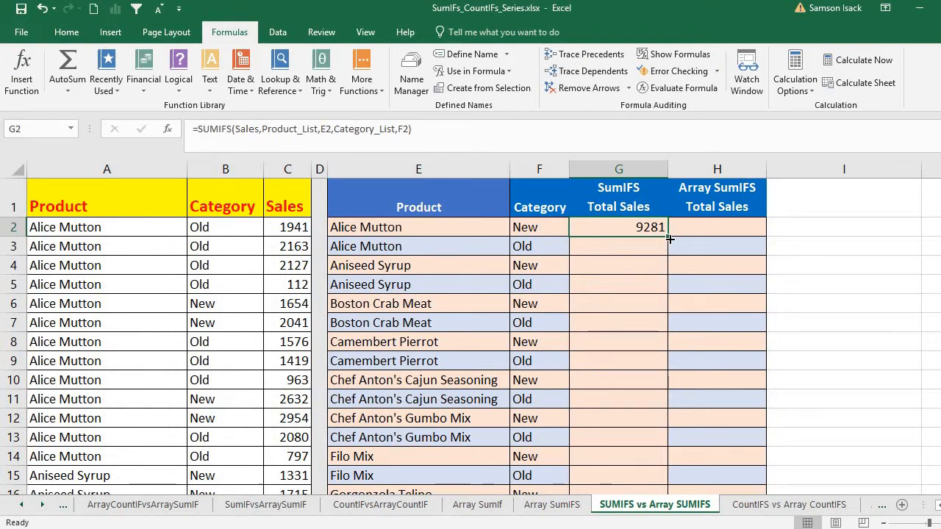
left_click(482, 253)
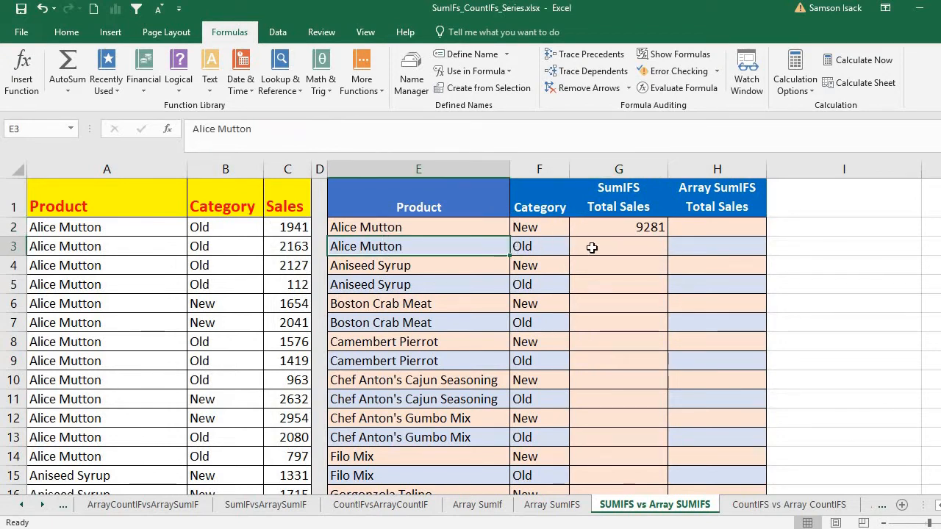
left_click(552, 245)
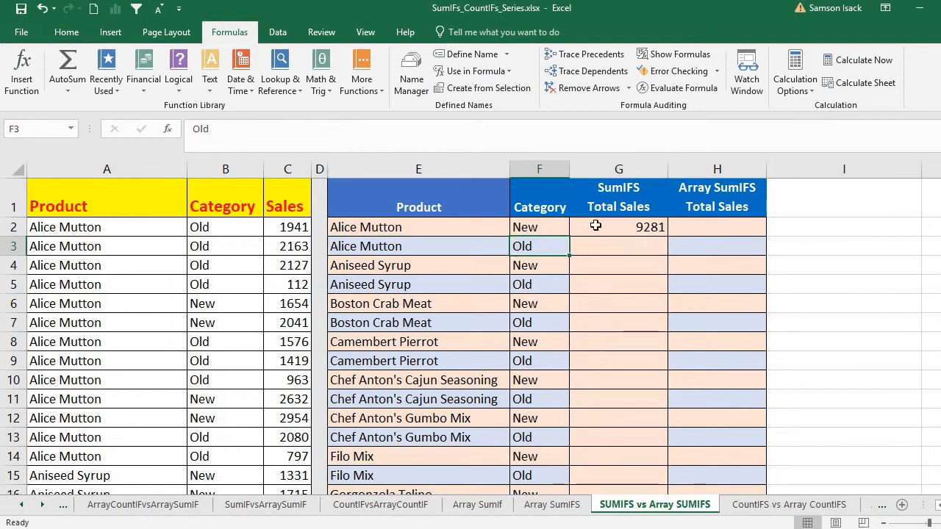
left_click(425, 242)
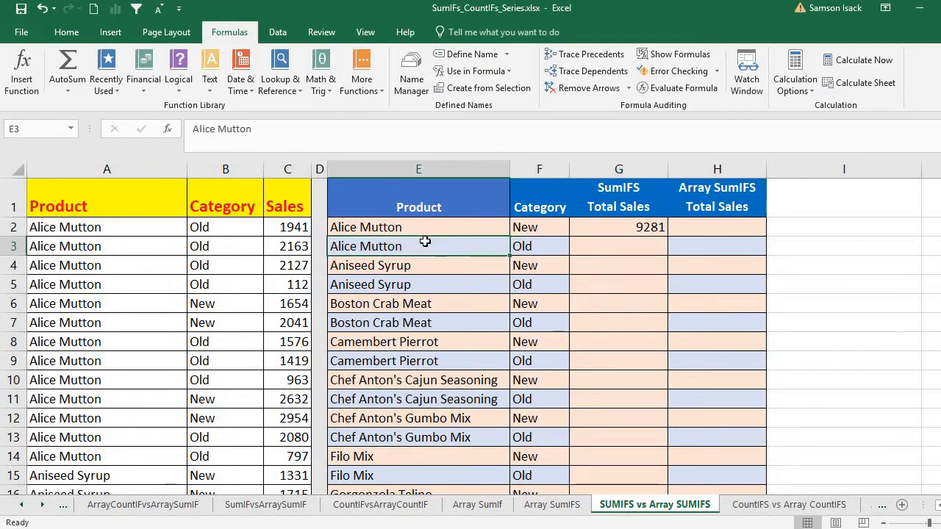
left_click(533, 248)
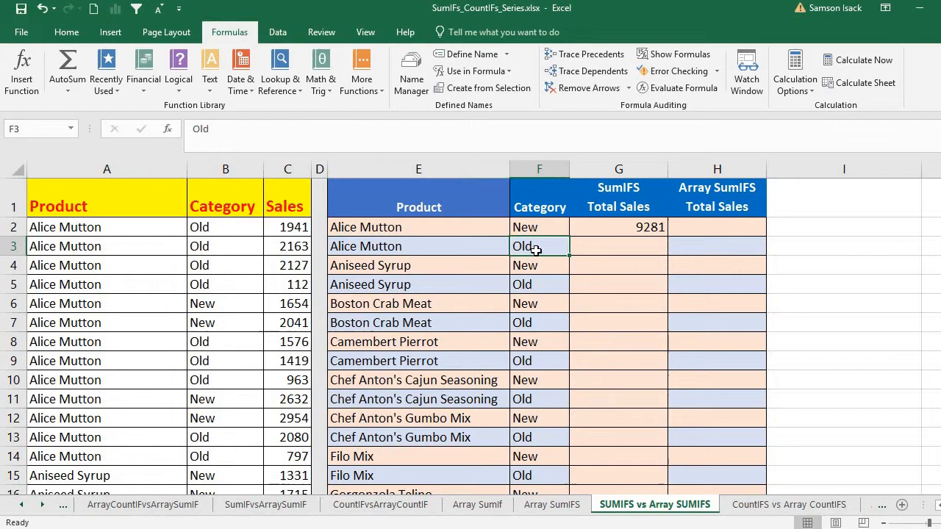
left_click(424, 248)
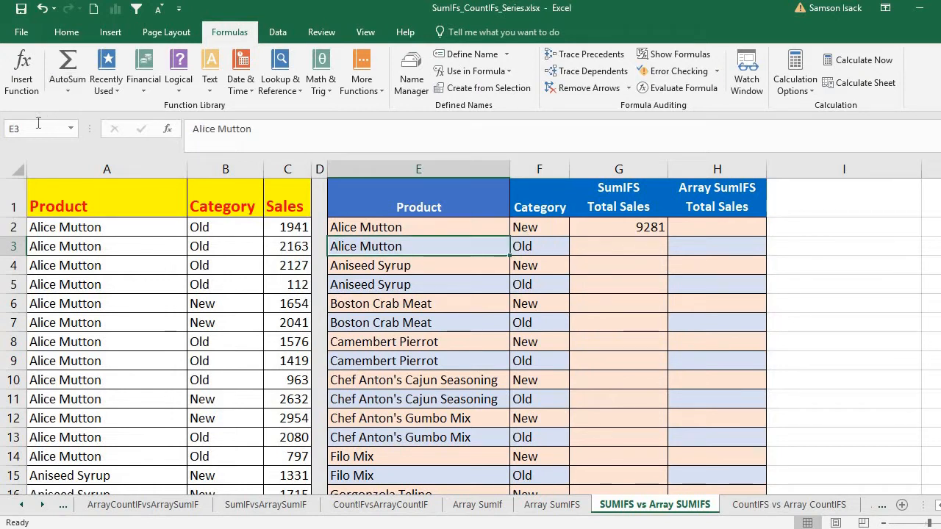
left_click(548, 247)
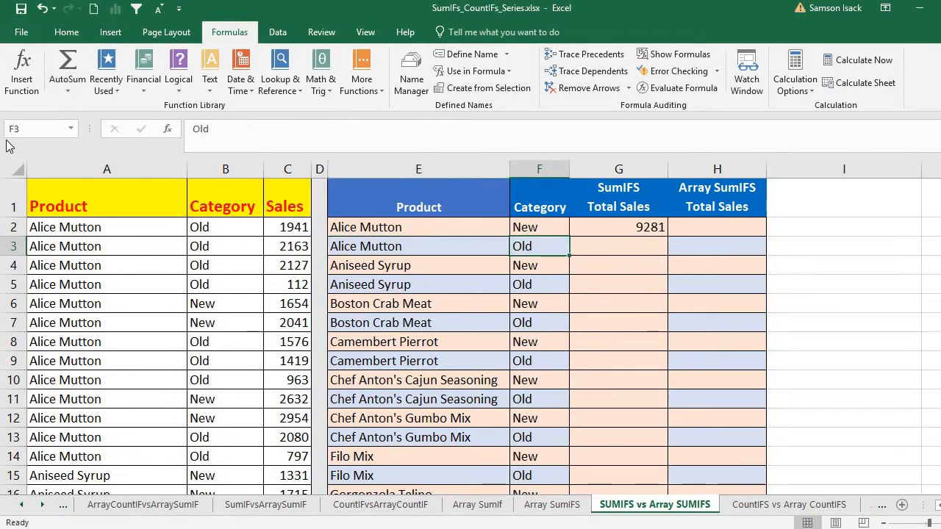
left_click(651, 228)
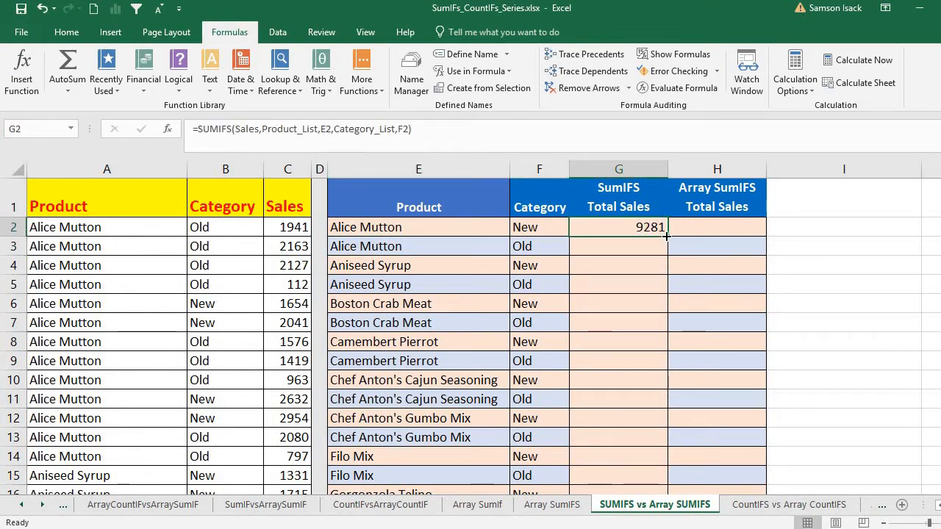
left_click_drag(667, 237, 668, 254)
left_click(643, 246)
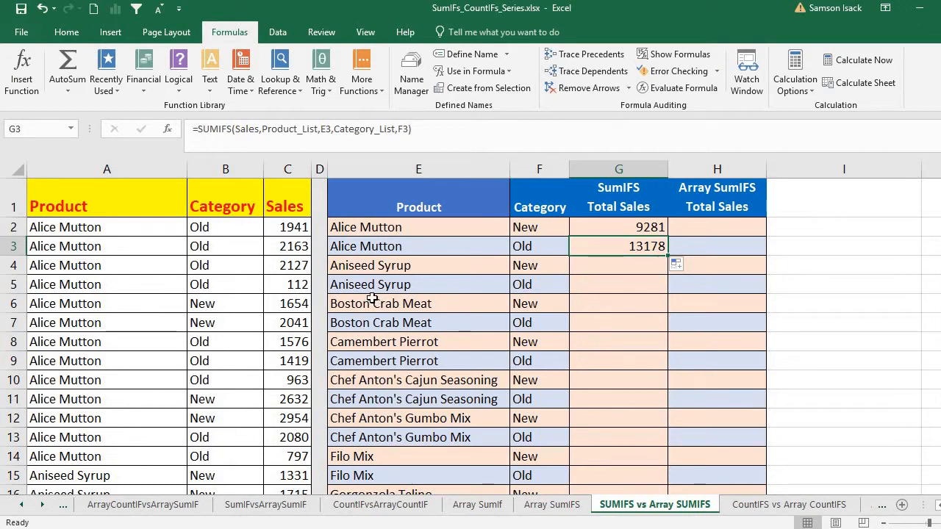
- Check the G3 total against the sum of the source Sales cells C2:C5, C8:C10 and C13:C14
left_click(294, 227)
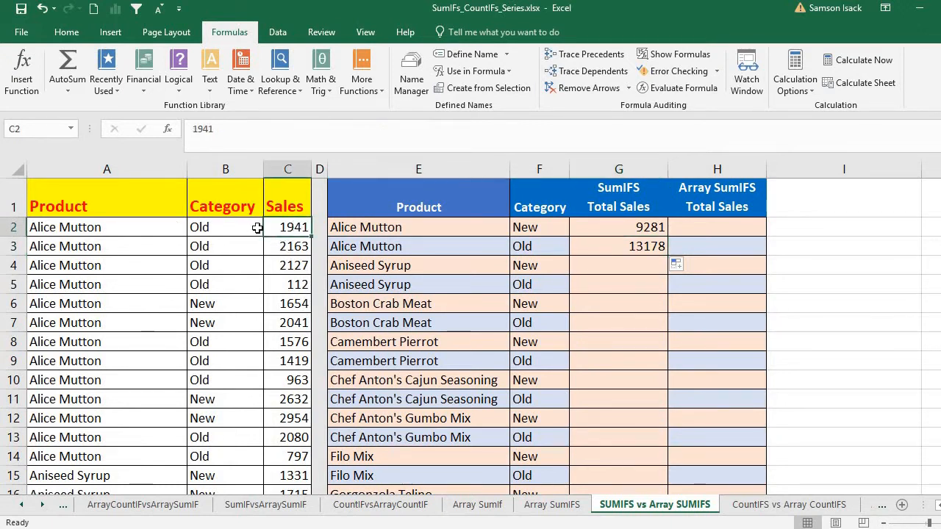
left_click_drag(283, 227, 292, 283)
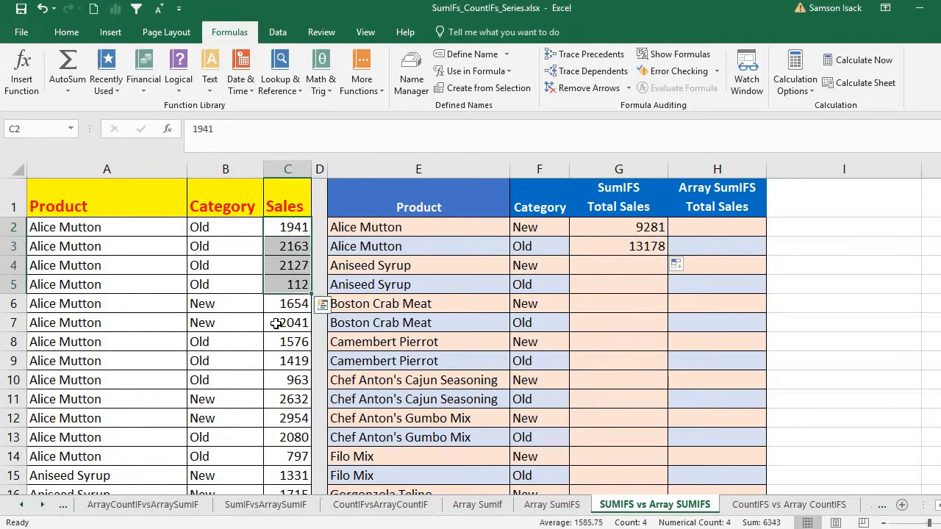
left_click_drag(295, 342, 290, 378, "ctrl")
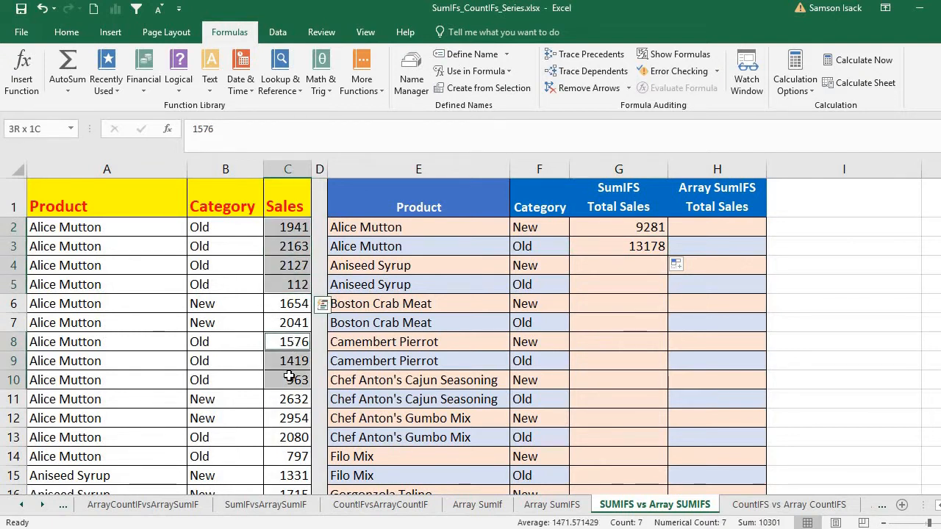
left_click_drag(277, 436, 288, 456, "ctrl")
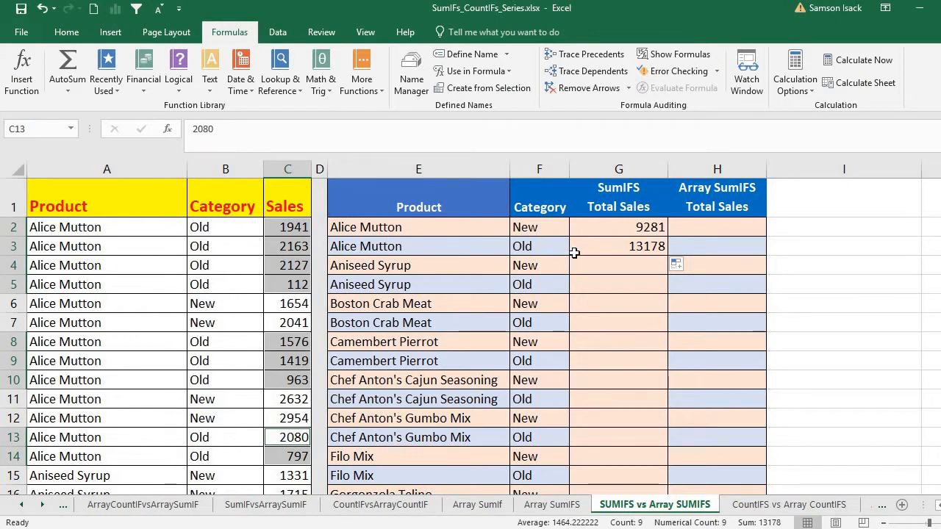
- Fill the SUMIFS formula from G3 down the SumIFS Total Sales column to G51 and go to the empty cell G52
left_click(641, 250)
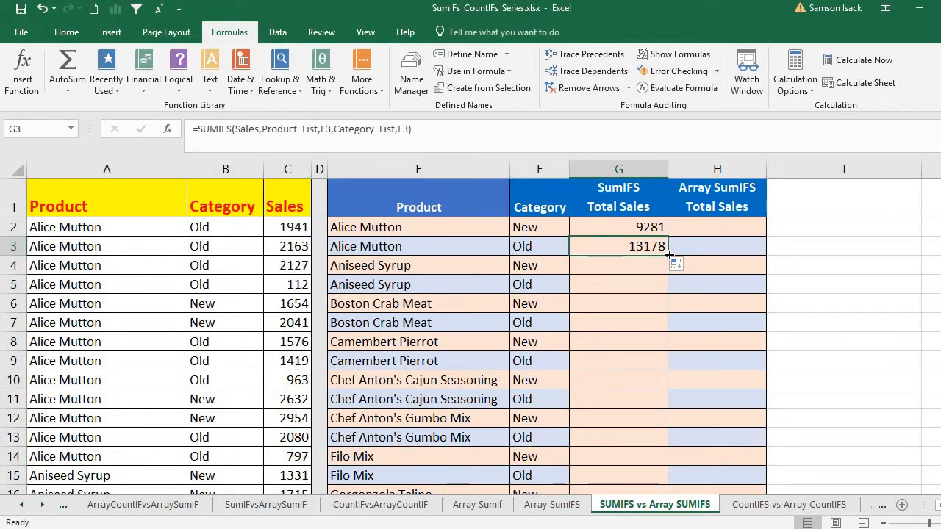
double_click(668, 254)
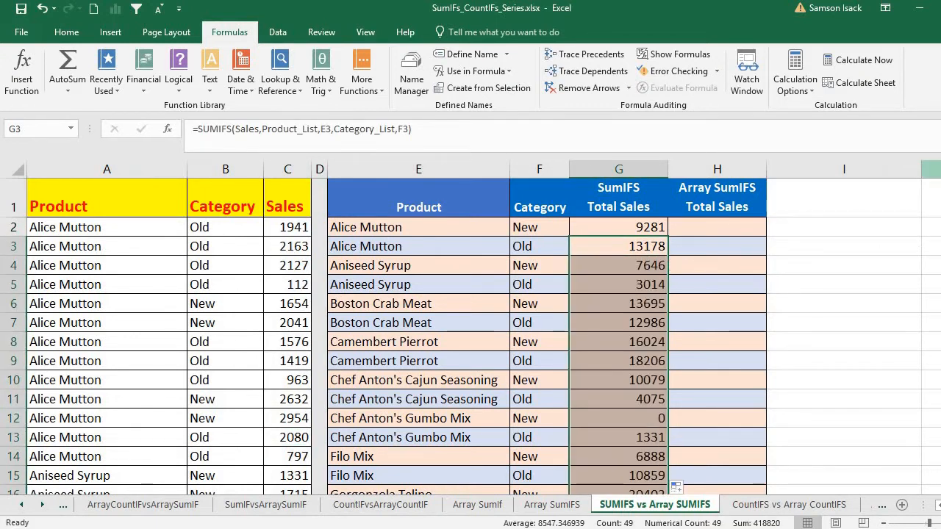
left_click_drag(940, 188, 940, 211)
left_click(613, 378)
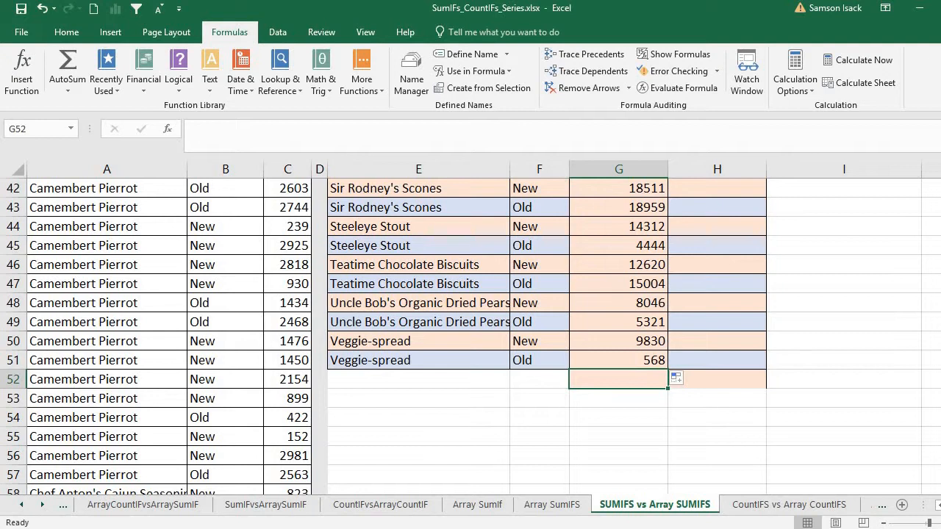
- Total the SumIFS Total Sales values G2:G51 with SUM in G52 and check the result against the sum of the Sales column C
type("=")
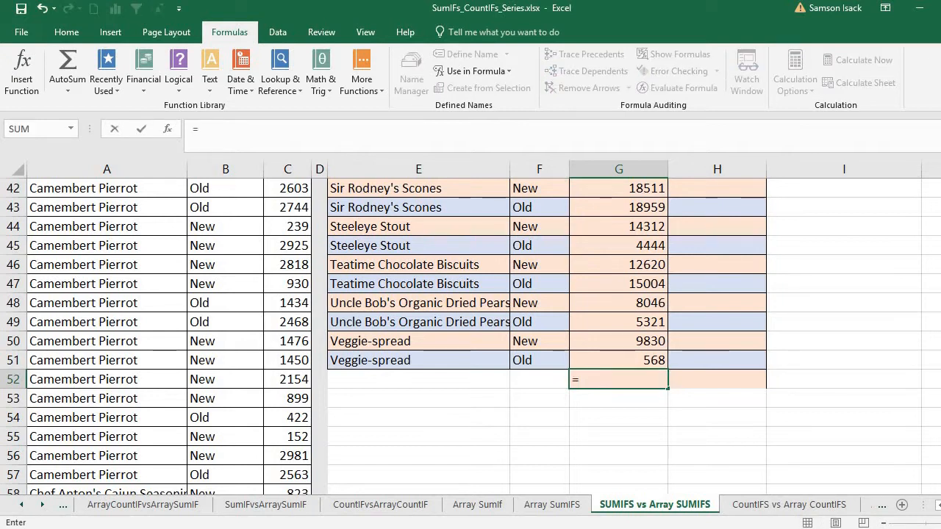
type("SUM(")
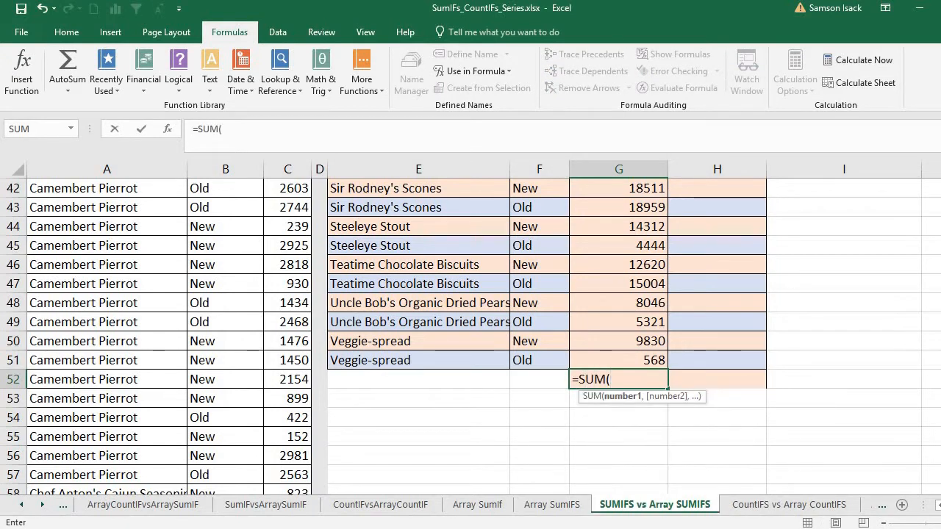
left_click_drag(625, 360, 632, 225)
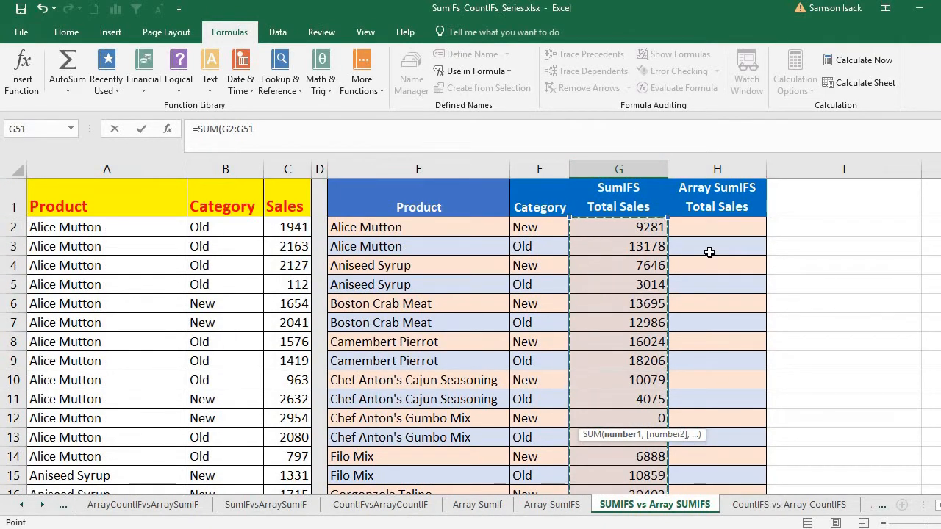
type(")")
key("Return")
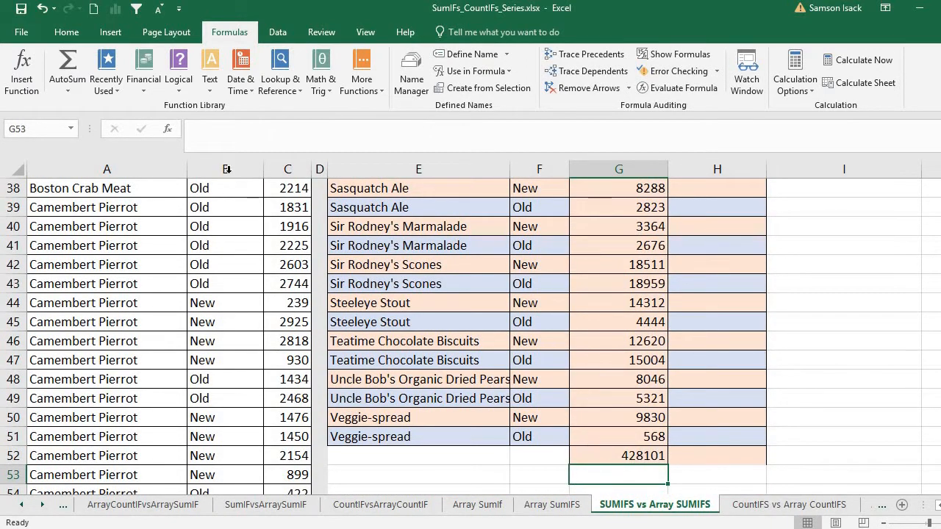
left_click(286, 169)
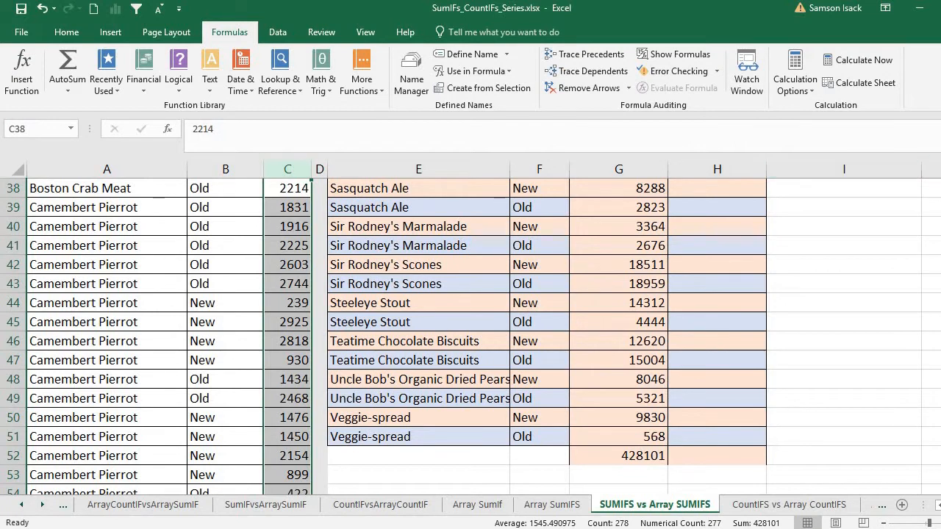
scroll(935, 222, "up", 12)
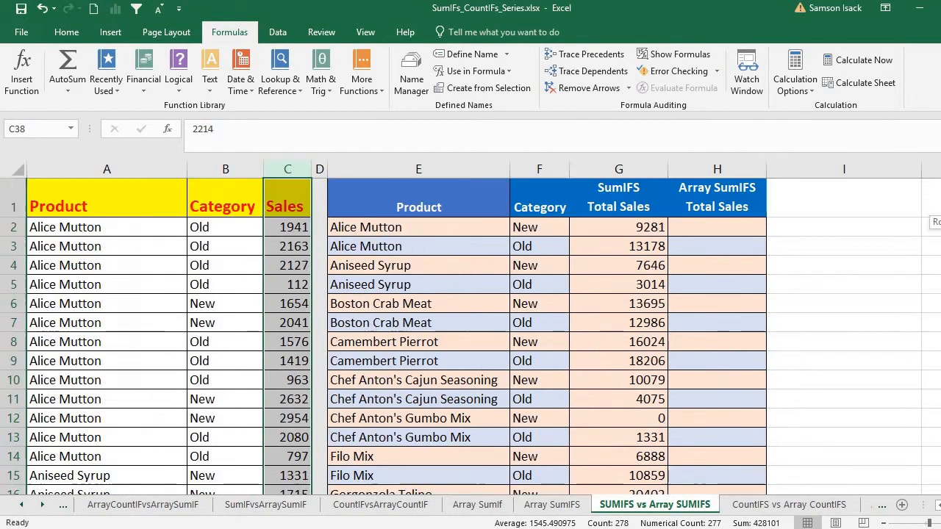
- Examine how the SUMIFS cell references change from row to row in column G between G2 and G14
left_click(618, 232)
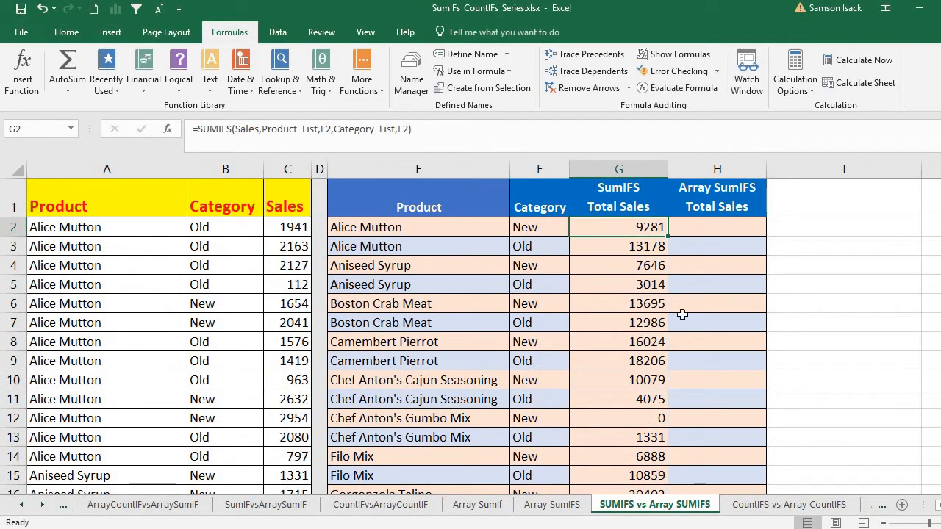
left_click(628, 248)
left_click(619, 226)
left_click(615, 248)
left_click(605, 300)
left_click(605, 343)
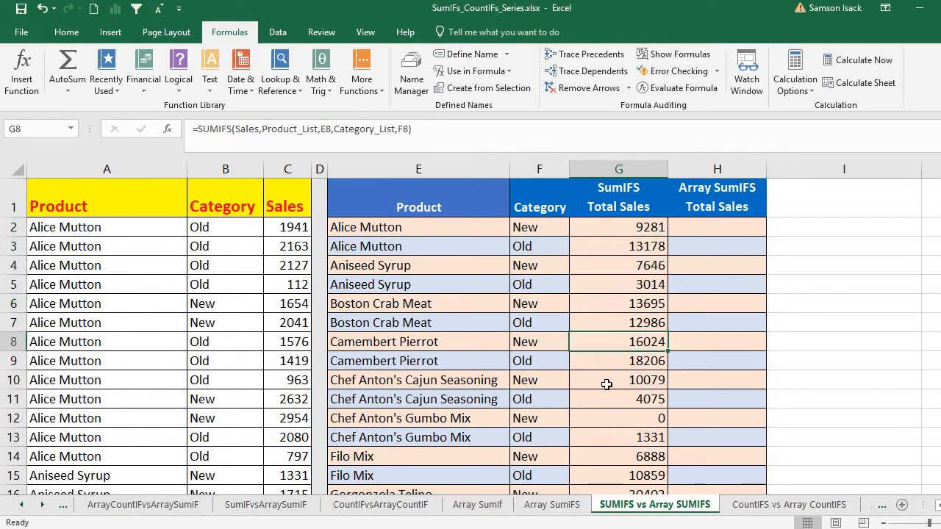
left_click(606, 381)
left_click(617, 413)
left_click(611, 460)
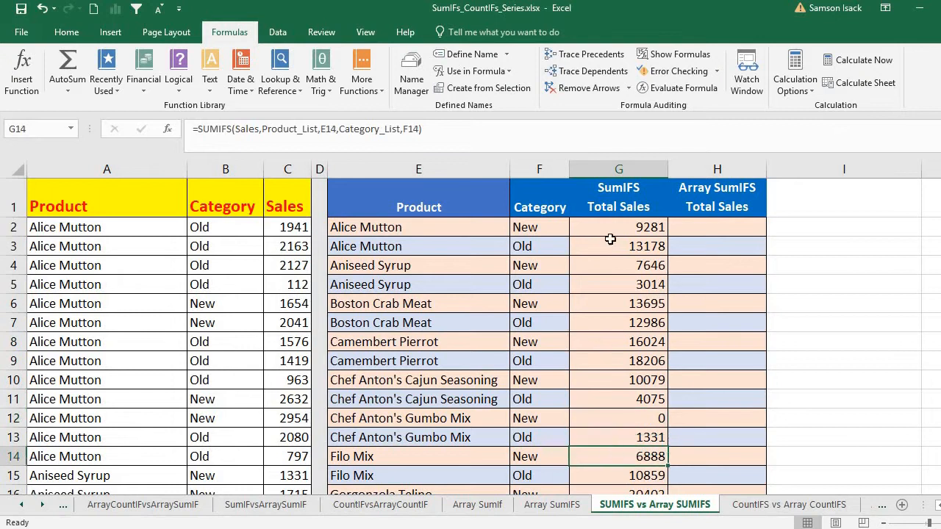
- Compare the product and category criteria references in the SUMIFS formulas of G2, G3 and G5
left_click(617, 246)
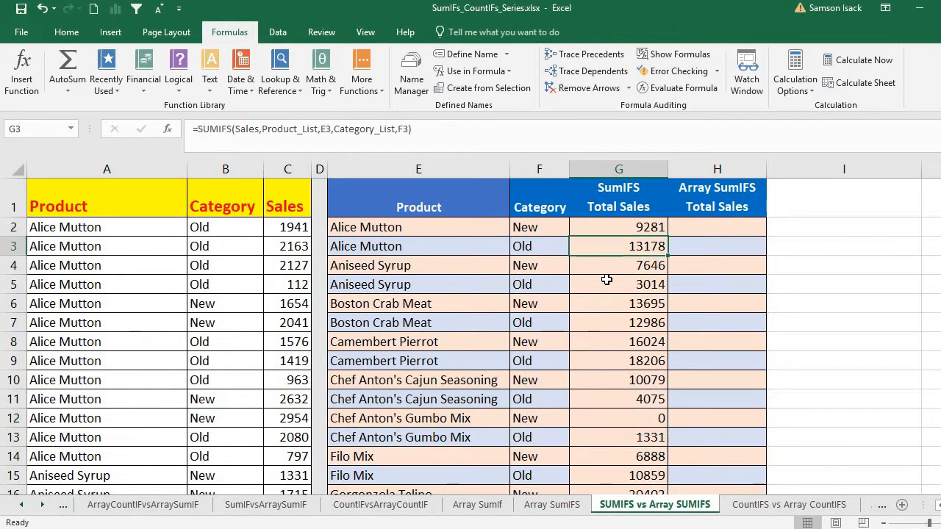
left_click(640, 285)
left_click(616, 226)
left_click(616, 249)
left_click(615, 282)
left_click(615, 247)
left_click(625, 226)
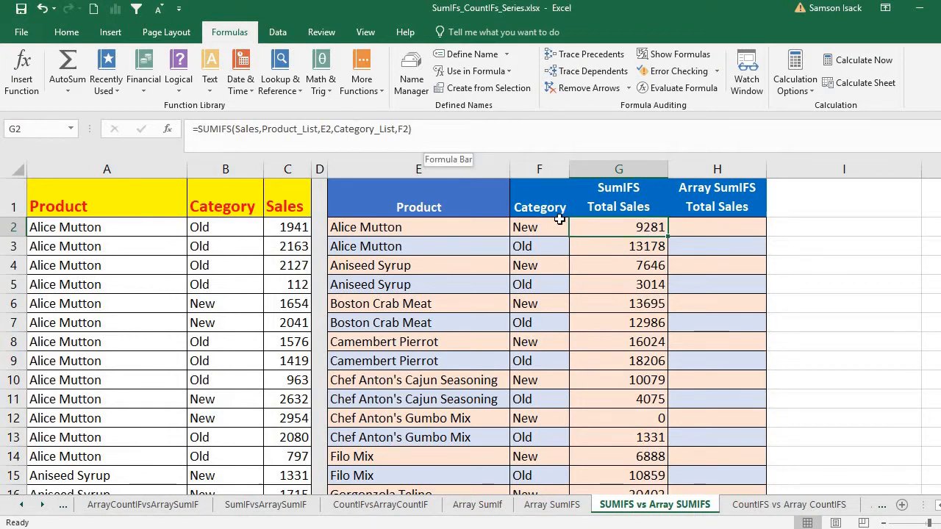
- Examine the single-cell criteria E2 and F2 inside the G2 SUMIFS formula, leaving the formula as it is
left_click(642, 249)
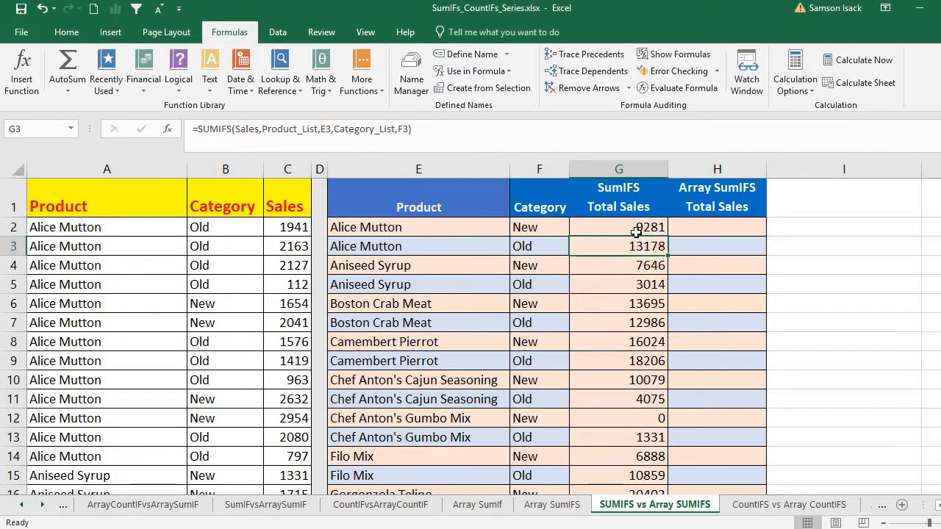
left_click(638, 227)
left_click(610, 244)
left_click(612, 226)
left_click(331, 129)
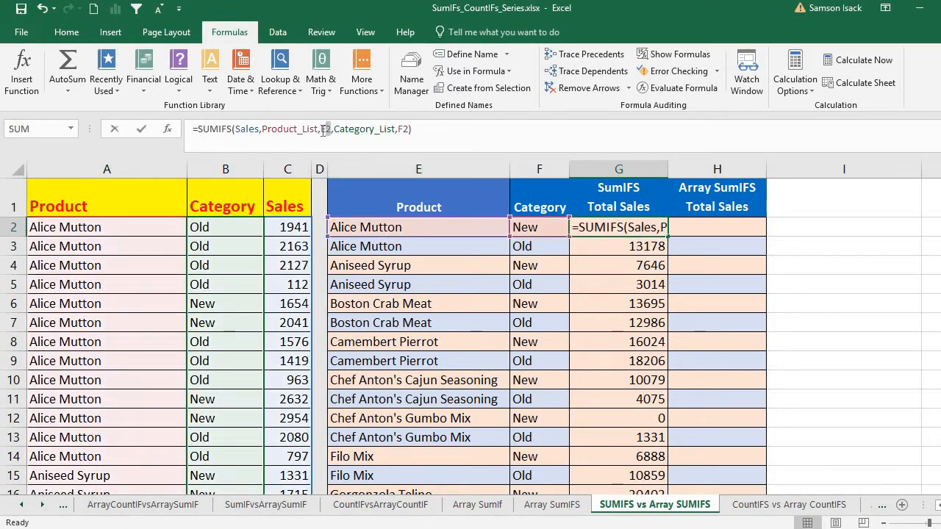
double_click(323, 128)
double_click(403, 129)
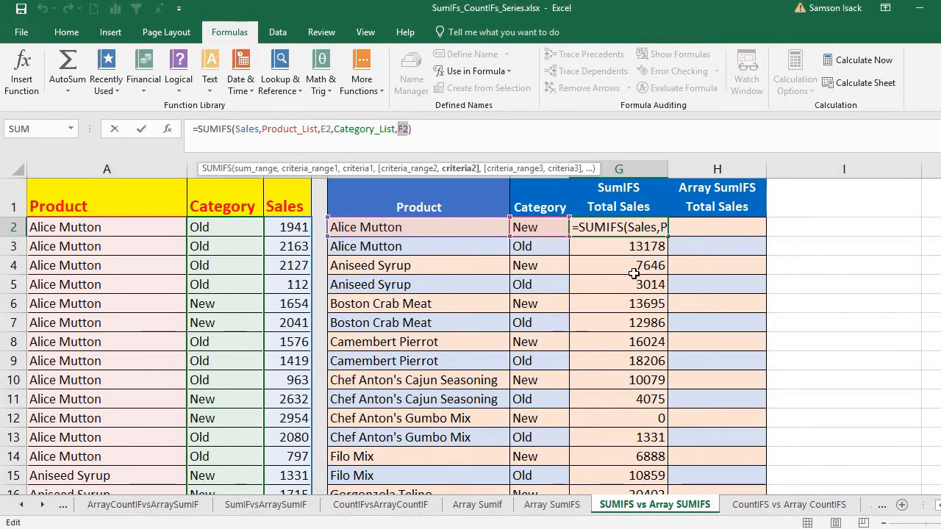
key("Return")
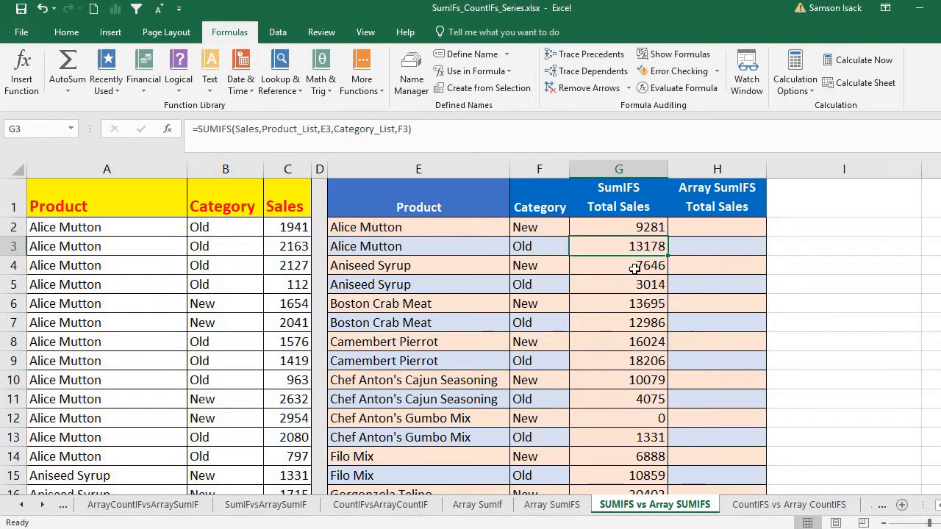
- Compare the single-cell criteria in the G2 to G5 formulas with the Product list E2:E14 and Category list F2:F14
left_click(626, 229)
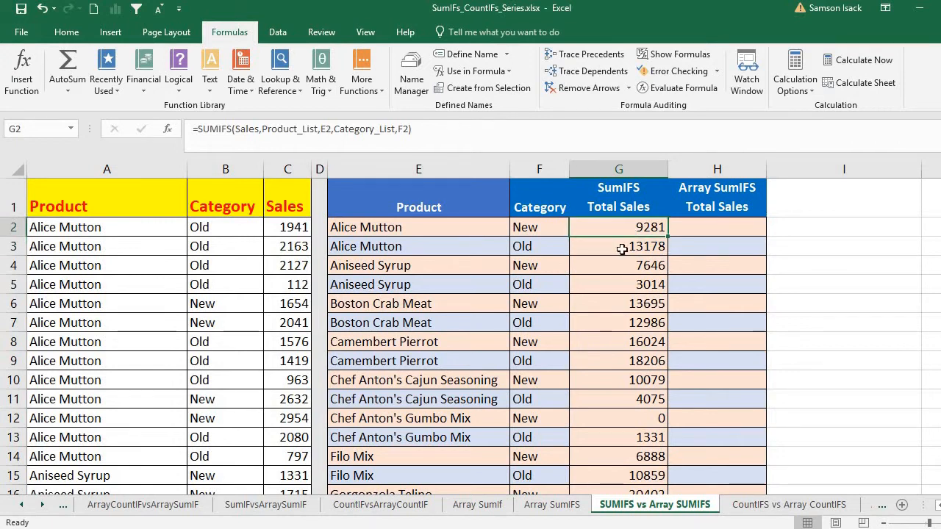
left_click(624, 247)
left_click(619, 266)
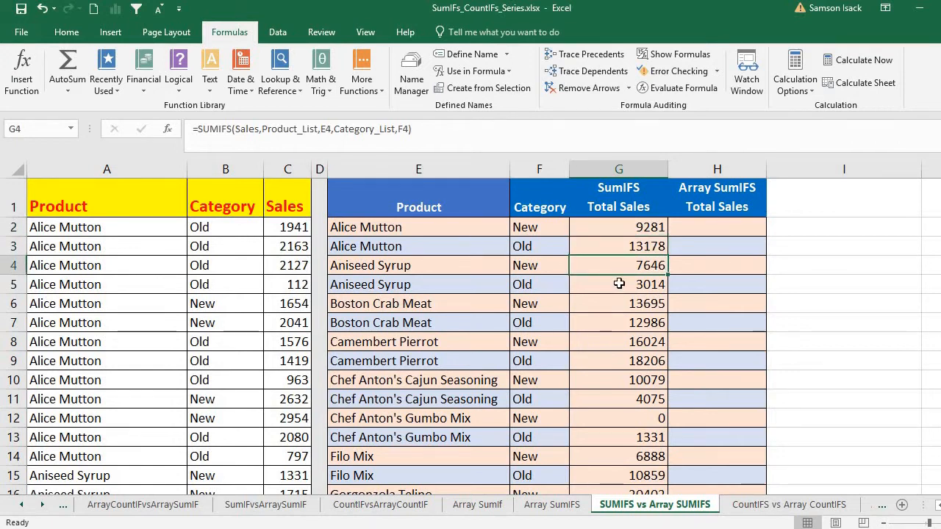
left_click(619, 287)
left_click(618, 232)
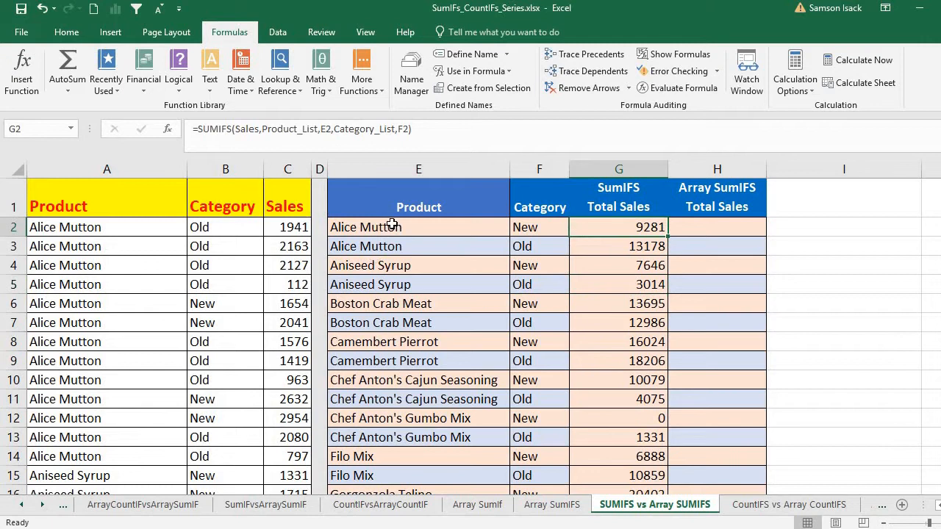
left_click_drag(393, 226, 420, 456)
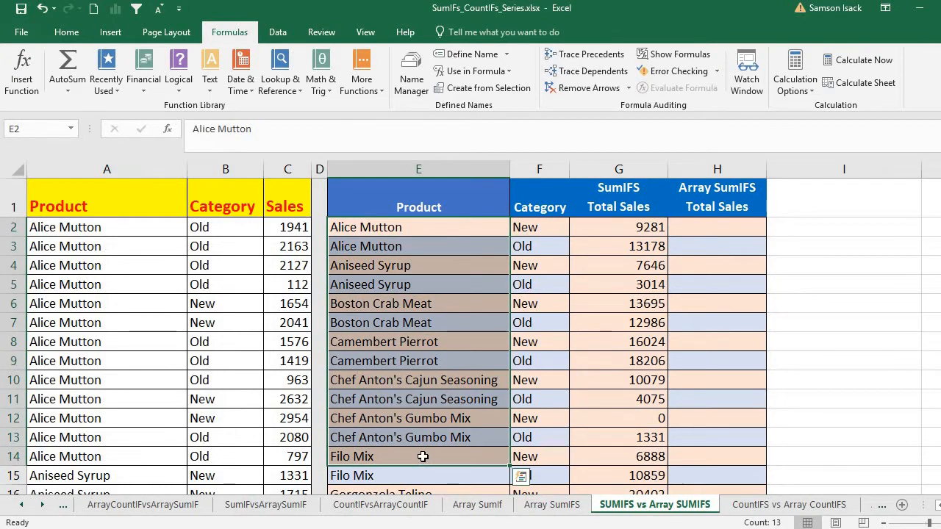
left_click(622, 227)
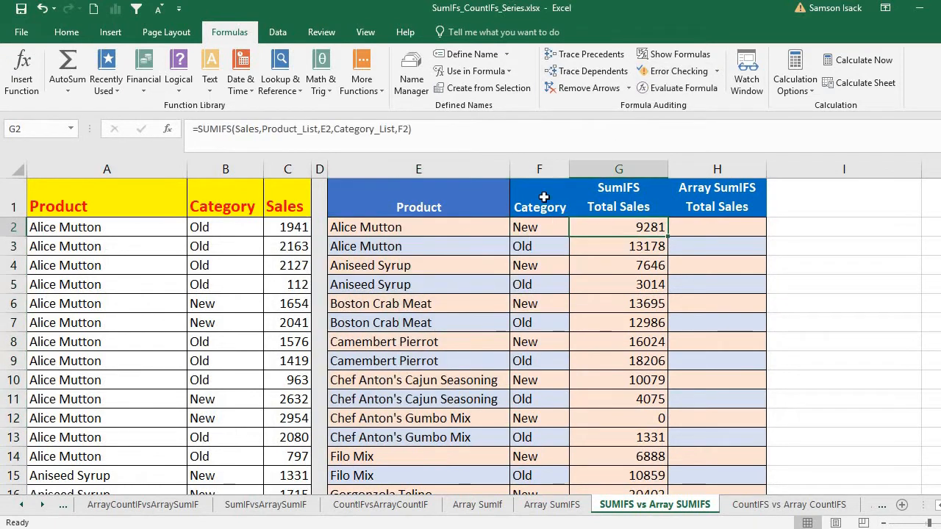
left_click(619, 246)
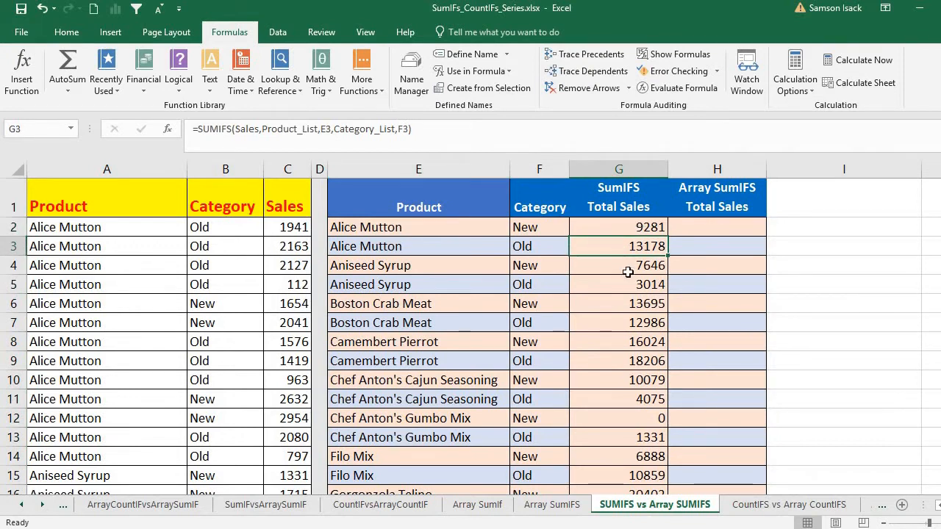
left_click(629, 268)
mouse_move(540, 230)
left_mouse_down()
mouse_move(538, 361)
mouse_move(560, 452)
left_mouse_up()
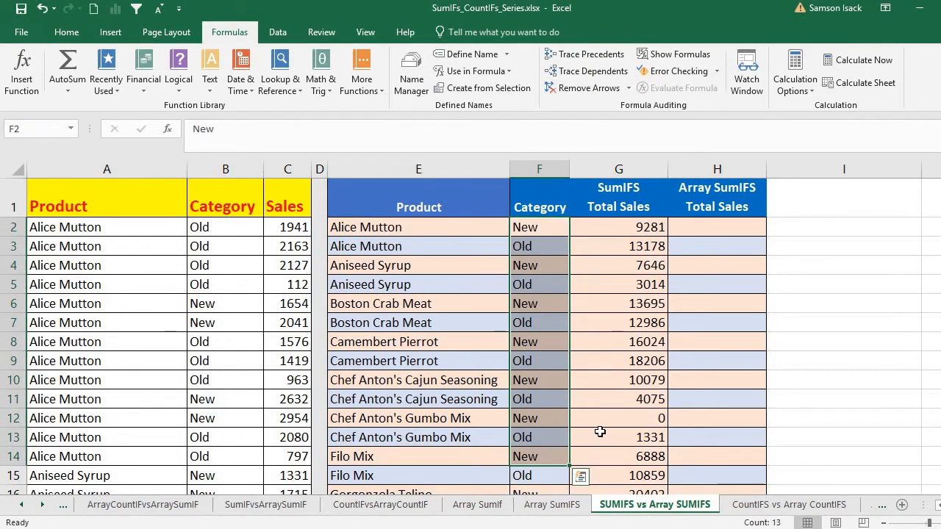
left_click(607, 230)
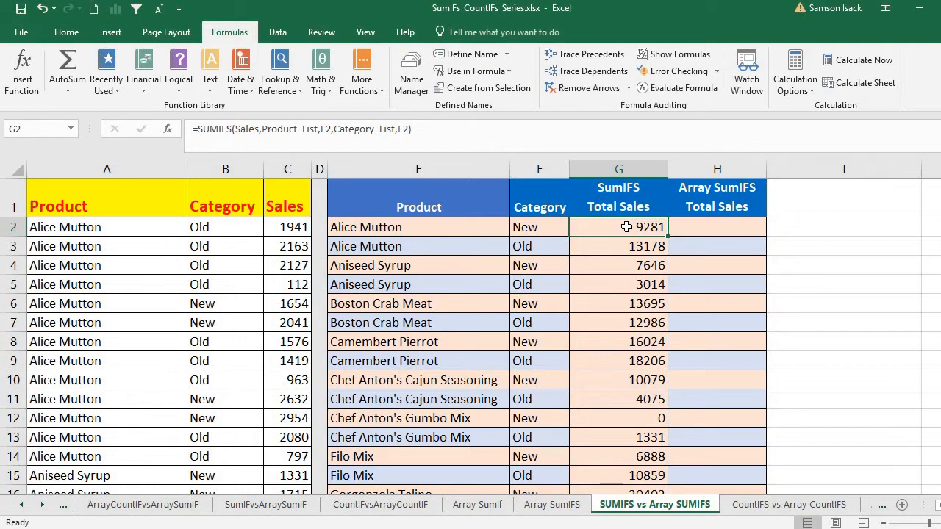
- Begin a SUMIFS formula in H2 under Array SumIFS Total Sales with the named range Sales as the sum range
left_click(701, 231)
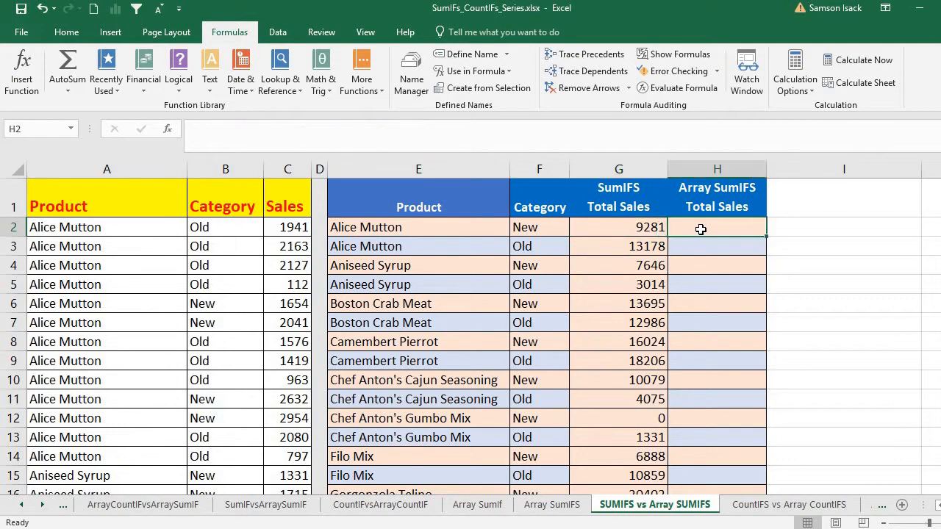
type("=")
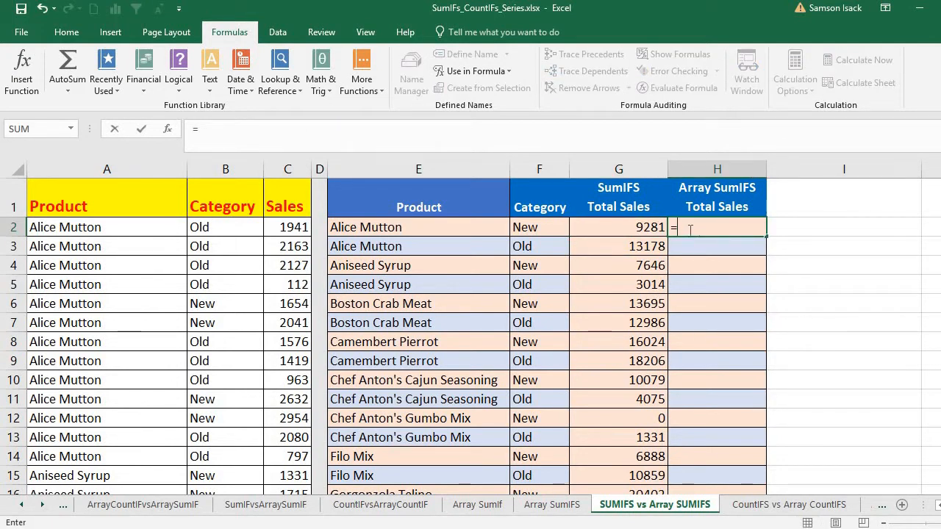
type("SUMIFS")
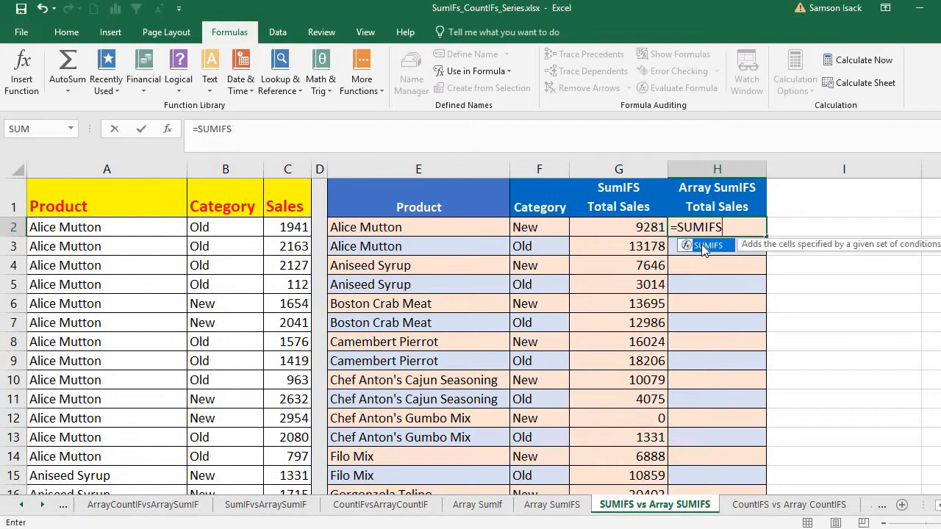
double_click(701, 244)
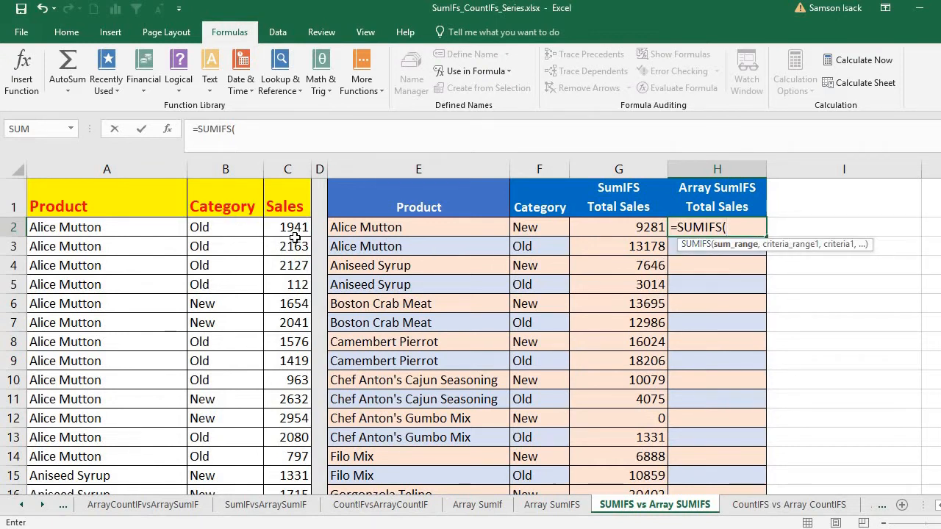
type("Sales")
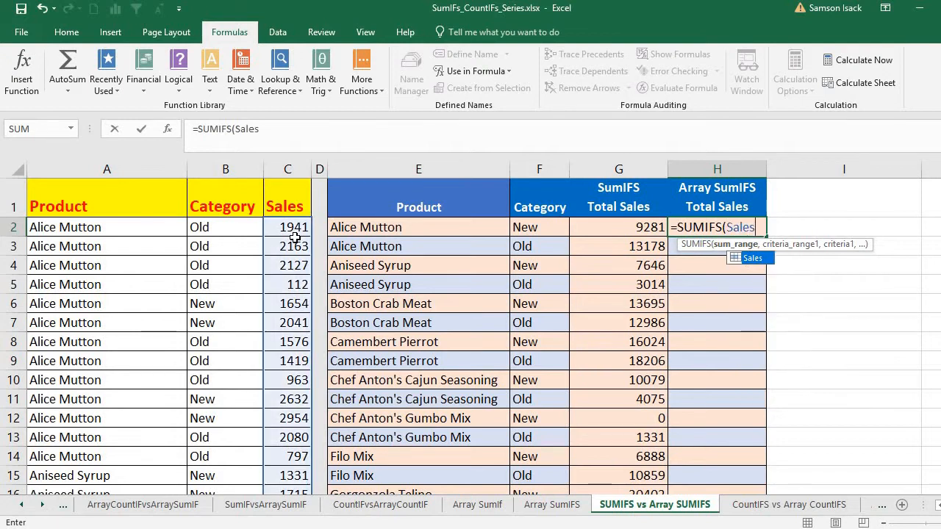
type(",")
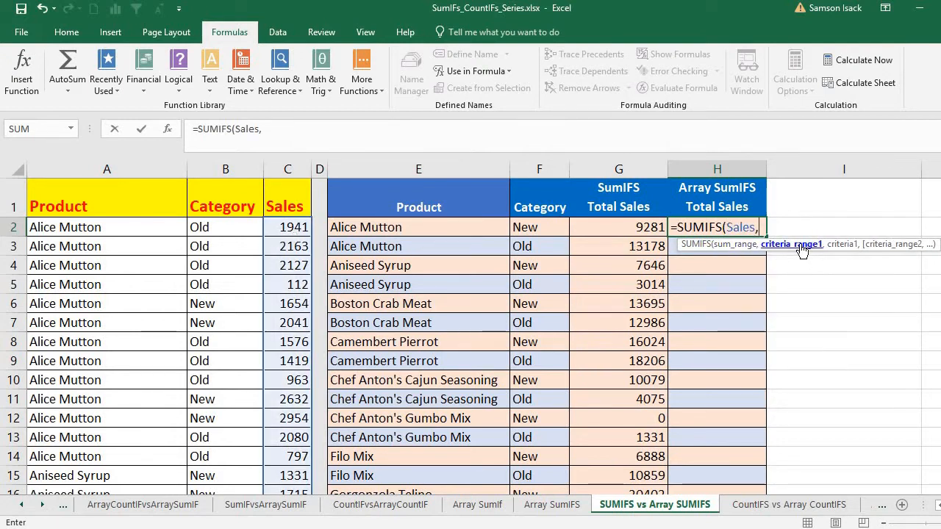
type("Pro")
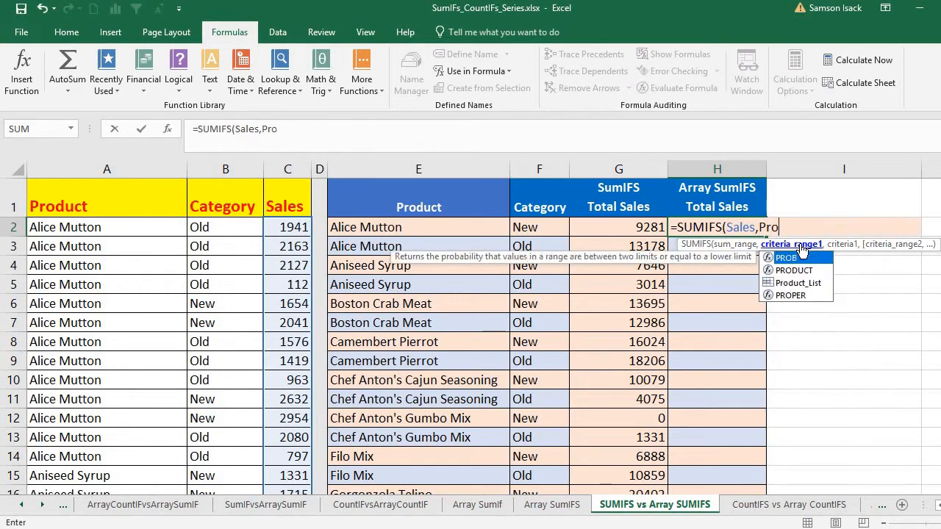
type("ducy")
- Add Product_List as the first criteria range of the H2 SUMIFS formula, with the product cells E2:E51 as its criteria
key("BackSpace")
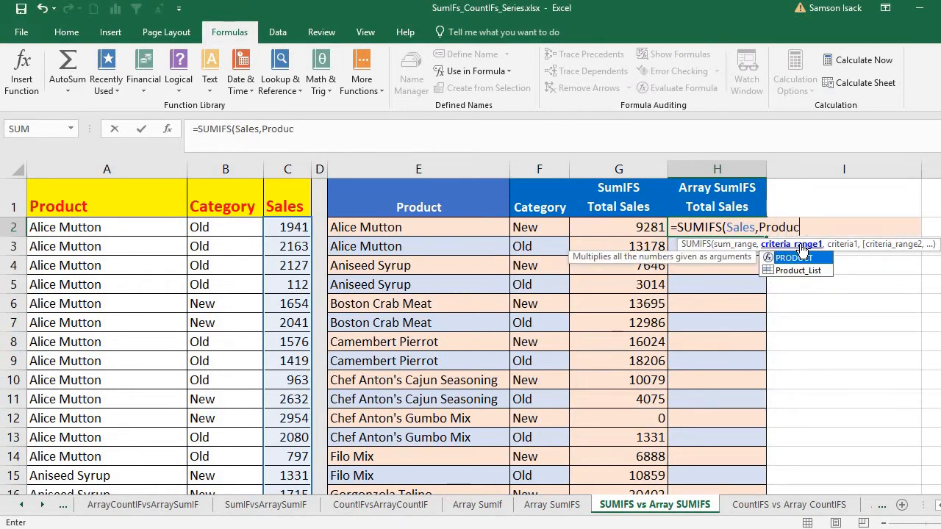
type("t_List")
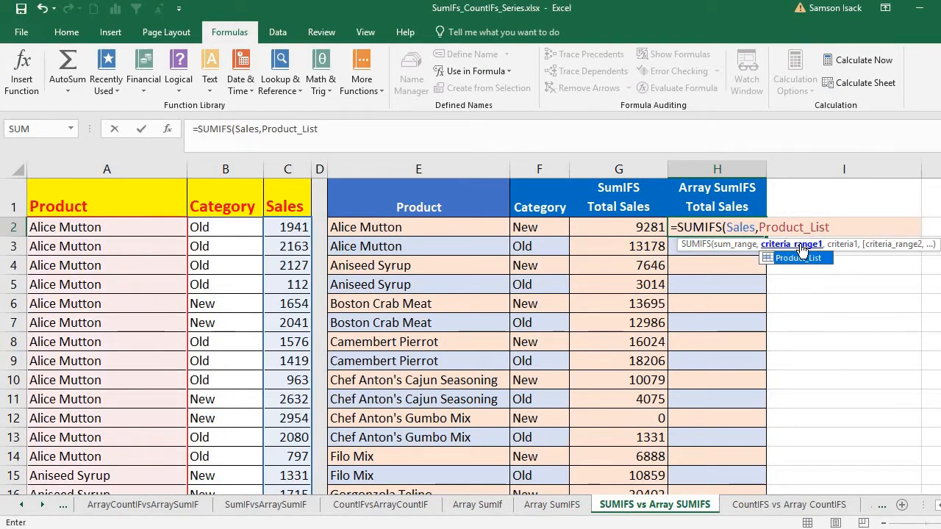
type(",")
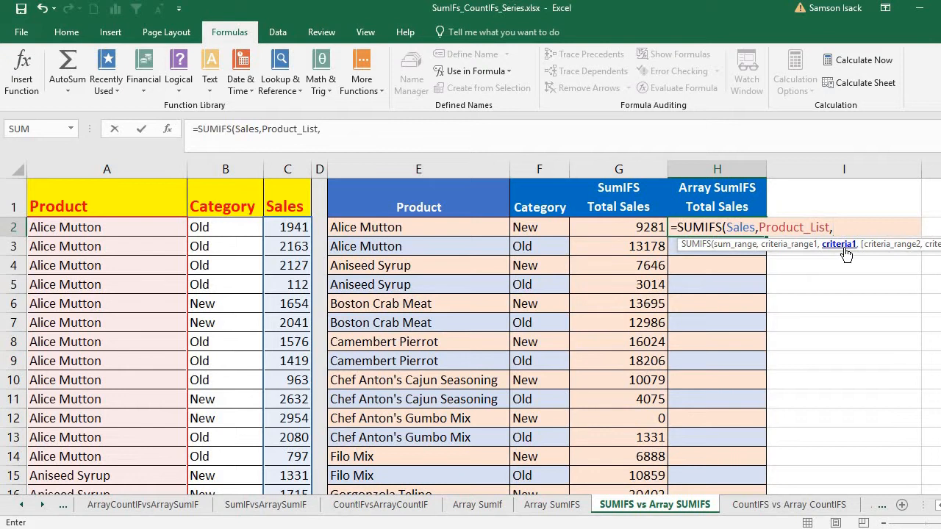
left_click_drag(453, 227, 461, 438)
left_click_drag(940, 221, 940, 187)
- Complete the H2 SUMIFS formula with Category_List as the second criteria range and F2:F51 as its criteria
type(",")
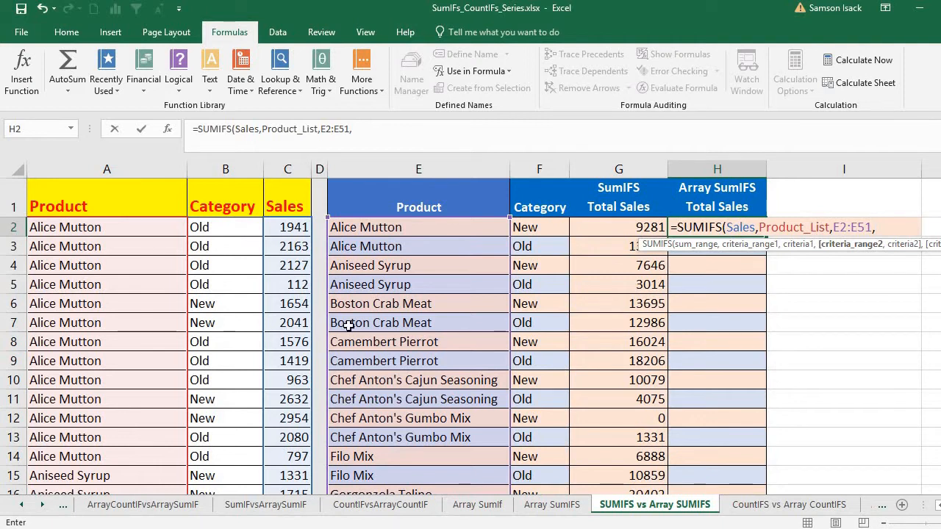
type("Cat")
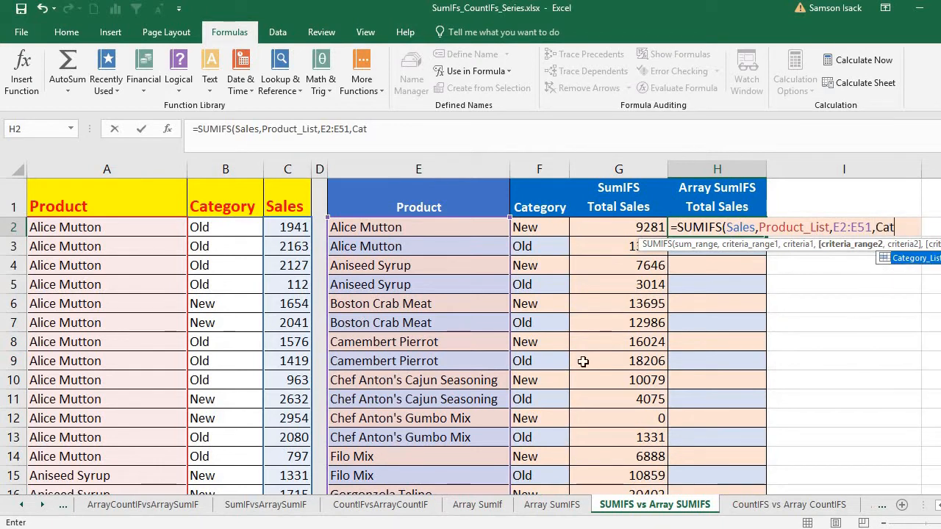
double_click(936, 262)
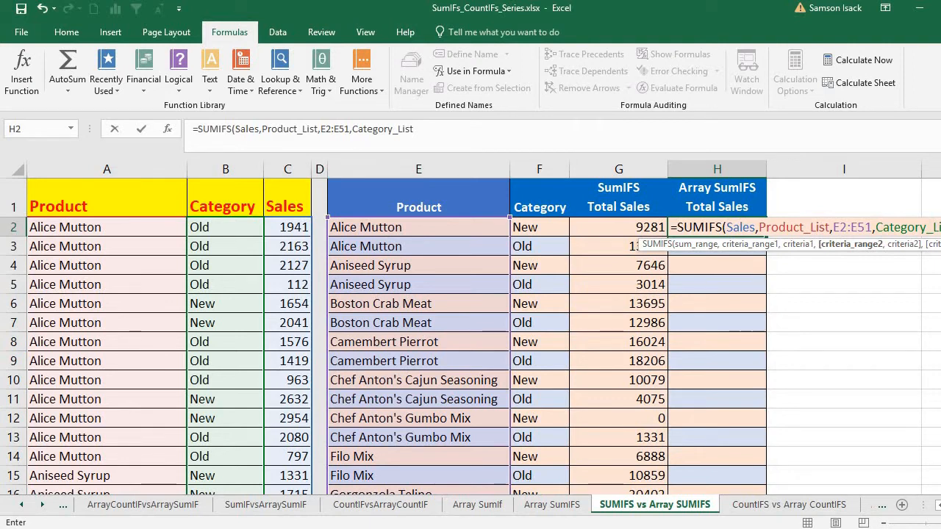
scroll(884, 330, "right", 1)
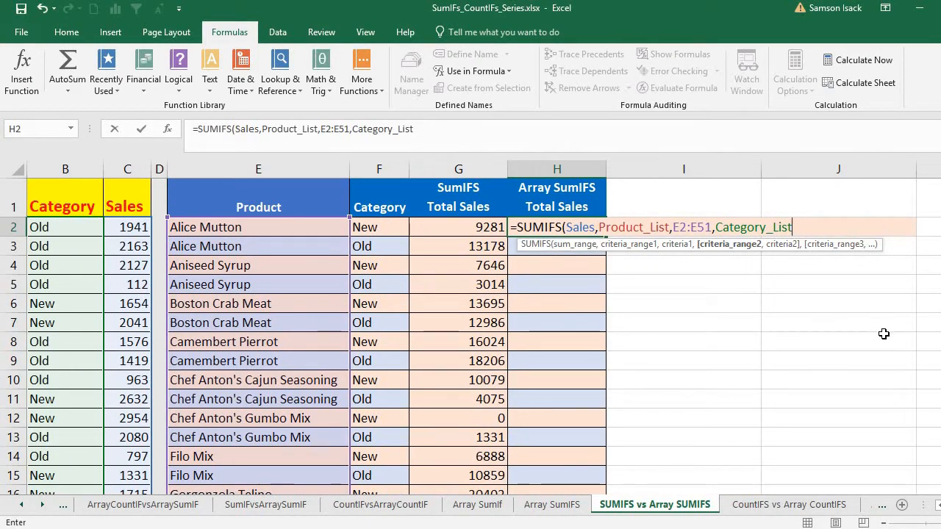
type(",")
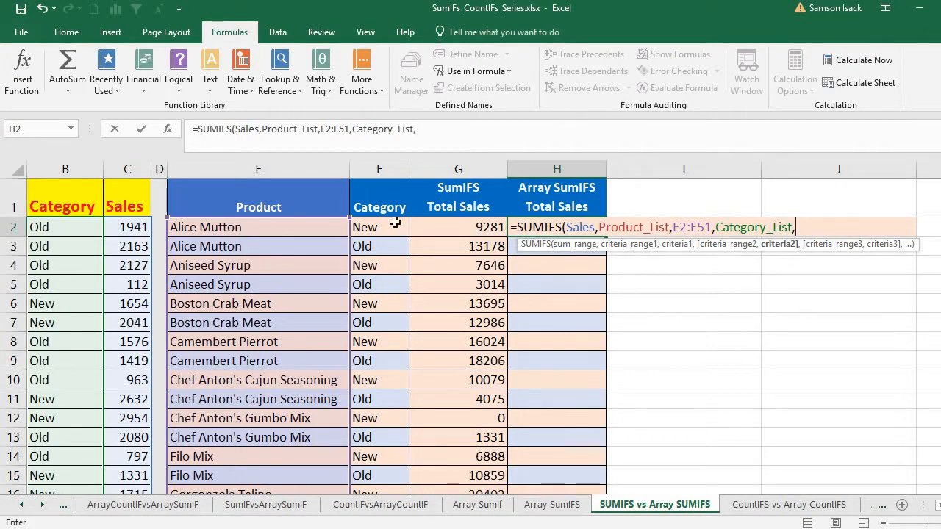
left_click_drag(382, 229, 393, 445)
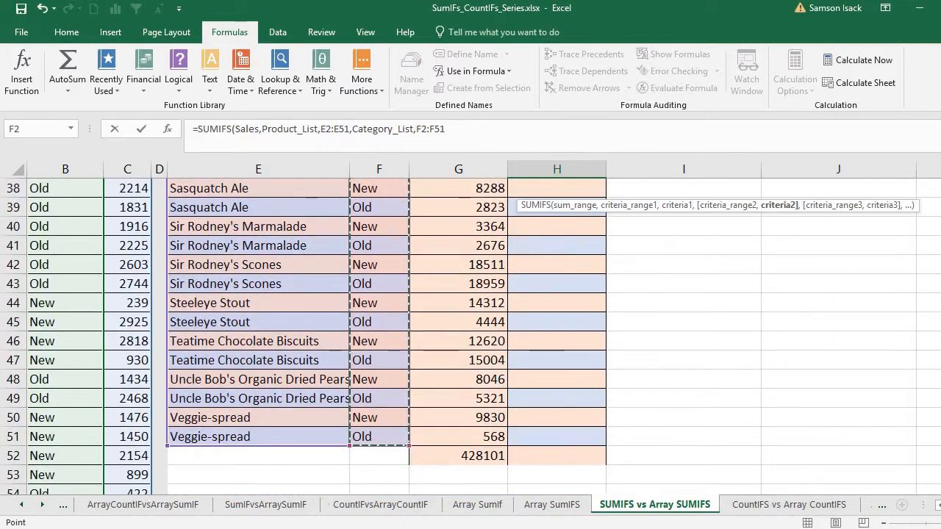
scroll(661, 331, "up", 12)
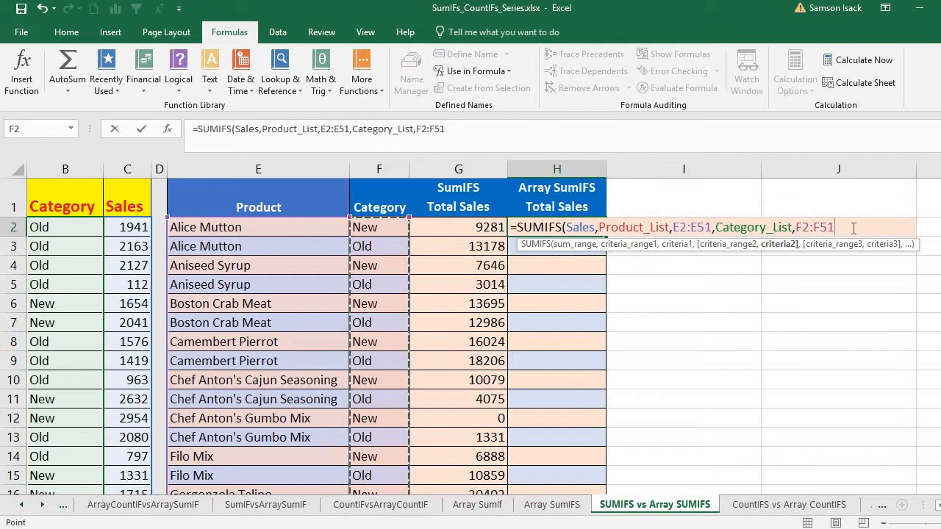
type(")")
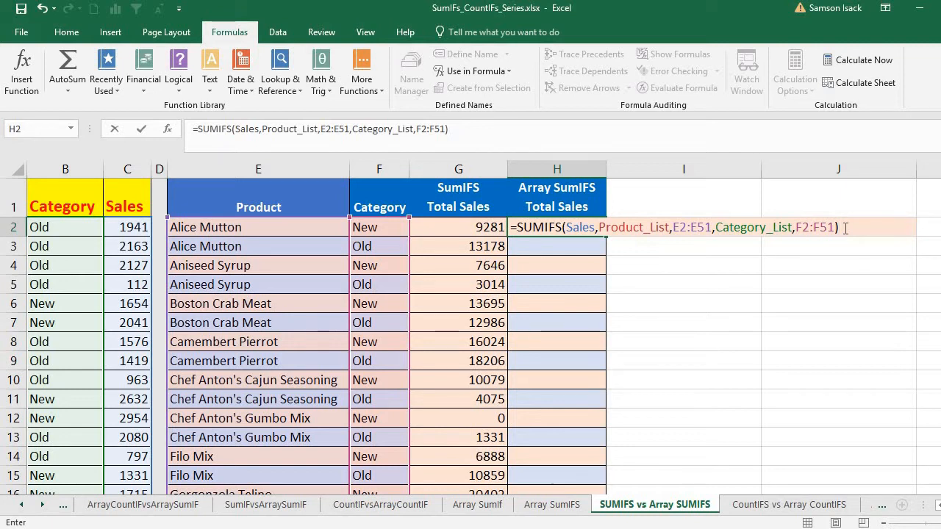
- Delete the whole SUMIFS formula from H2, leaving the cell empty
left_click_drag(845, 229, 512, 229)
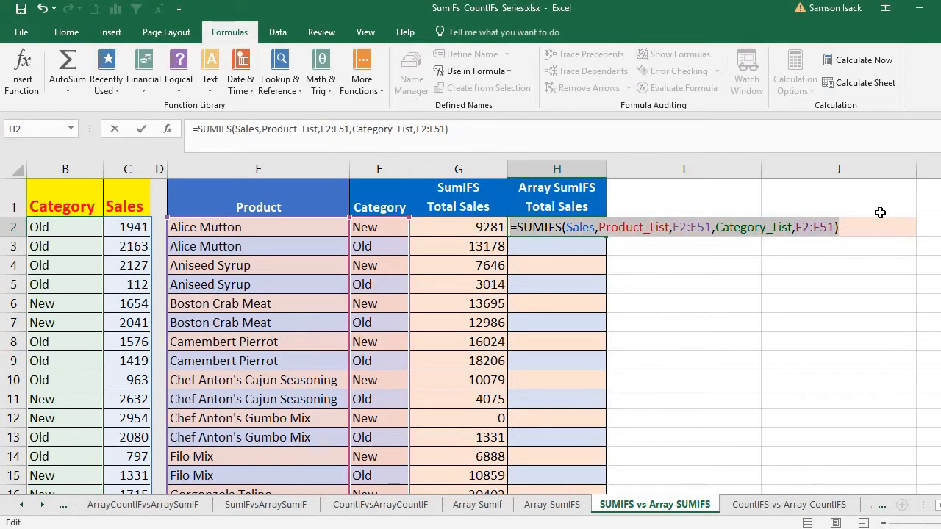
key("Delete")
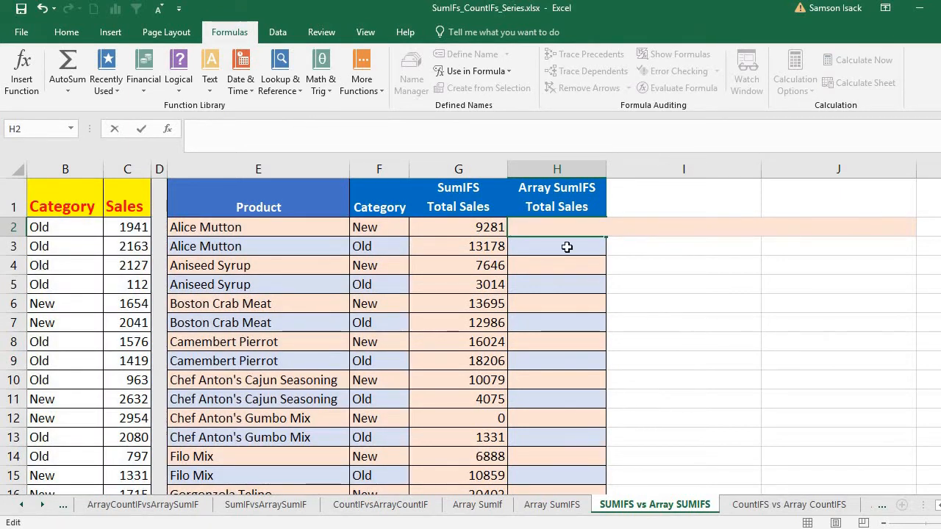
key("Return")
left_click(568, 225)
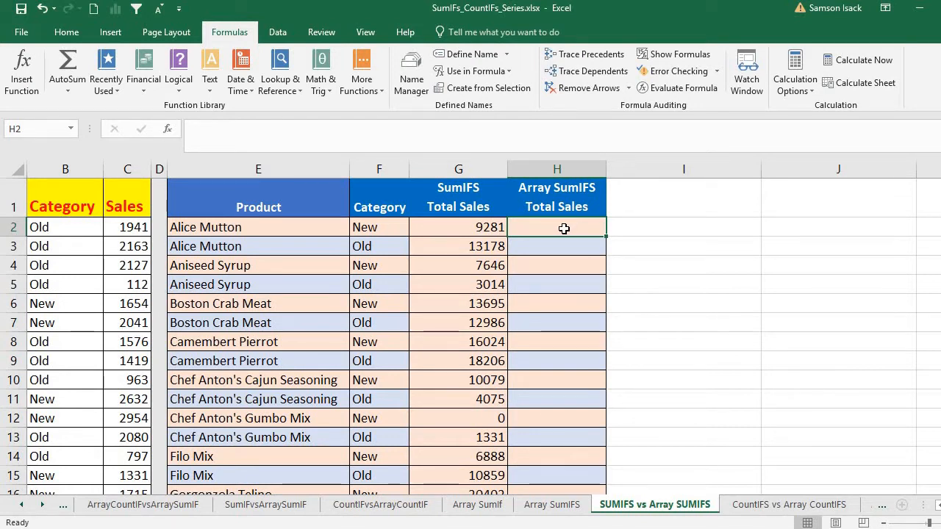
- Review the Product and Category criteria cells, and select H2:H51 under Array SumIFS Total Sales as the output range
left_click_drag(261, 228, 264, 401)
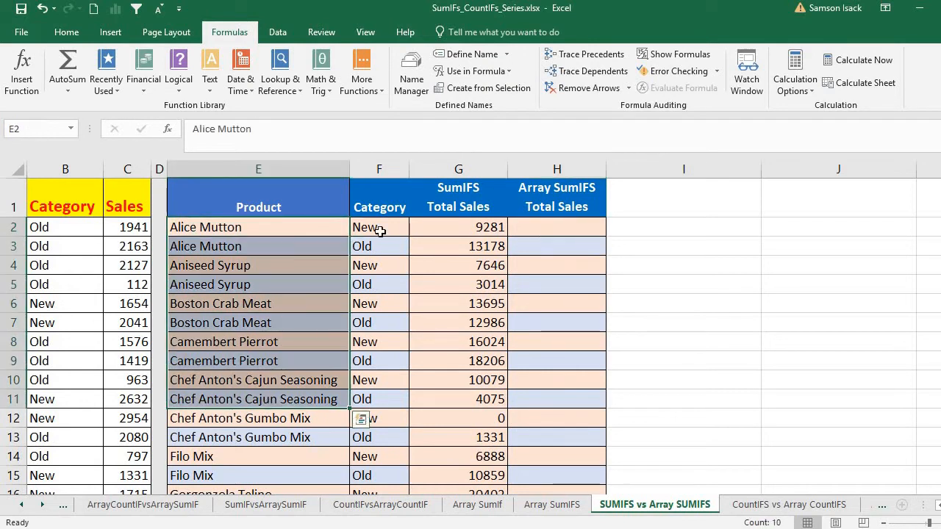
left_click_drag(379, 231, 383, 440)
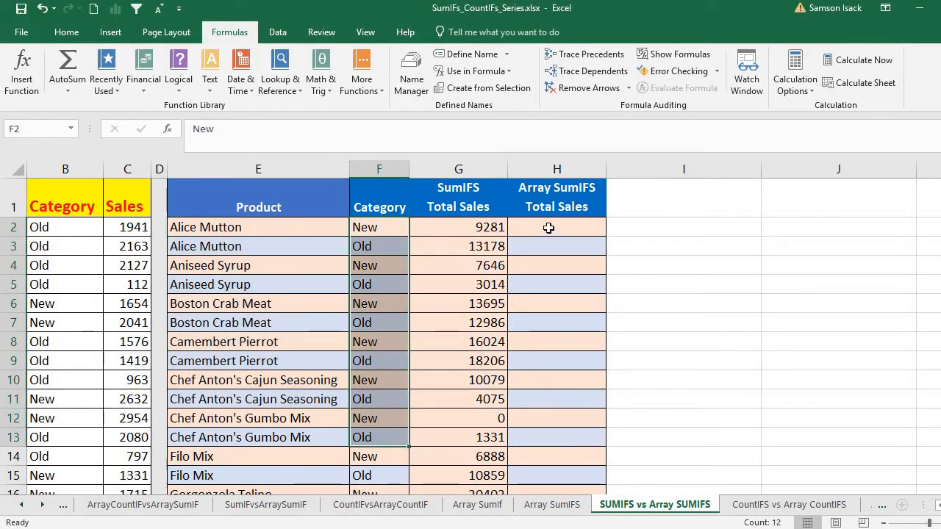
left_click_drag(548, 228, 563, 506)
left_click_drag(571, 446, 610, 434)
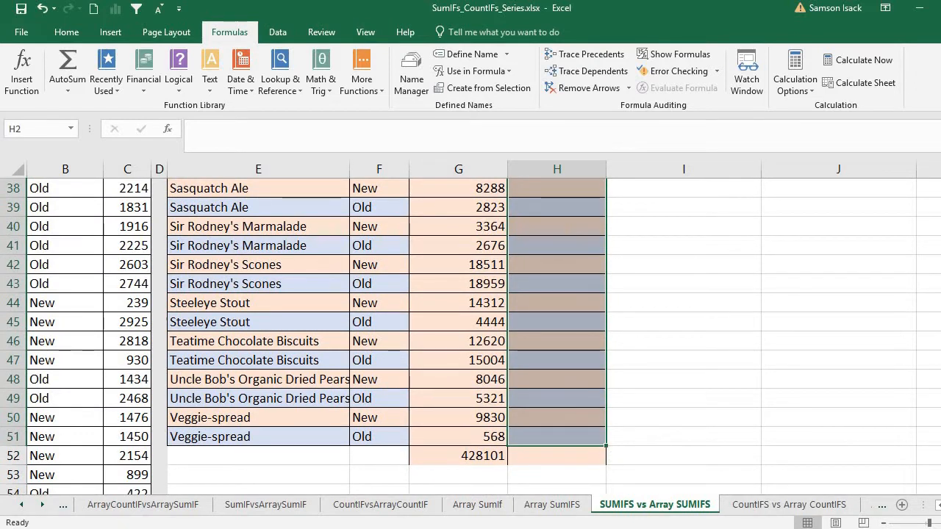
scroll(559, 330, "up", 12)
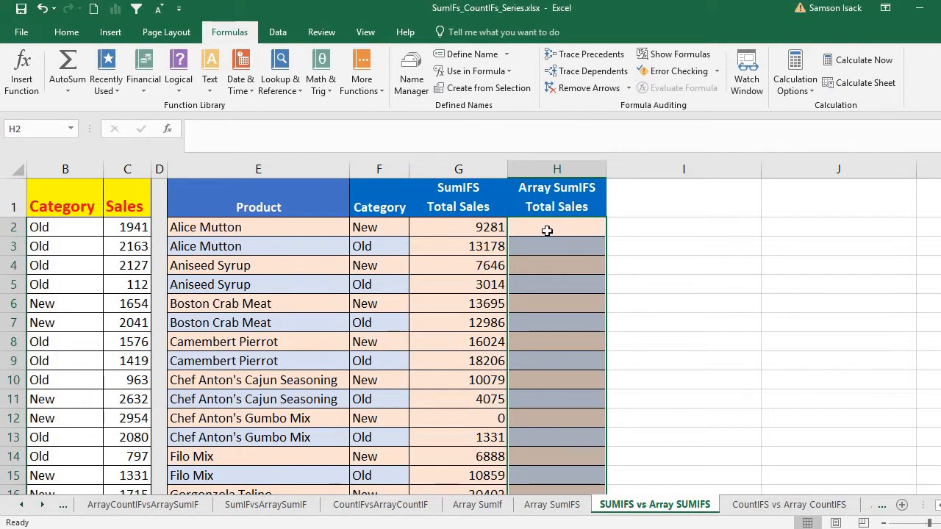
- Begin a SUMIFS formula for the selected cells H2:H51 with the named range Sales as the sum range
left_click(398, 131)
type("=")
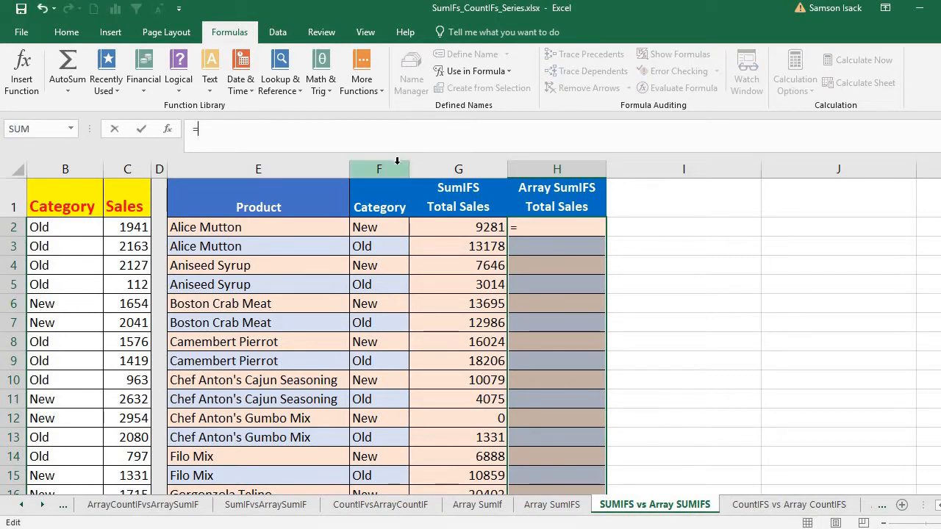
type("SUM")
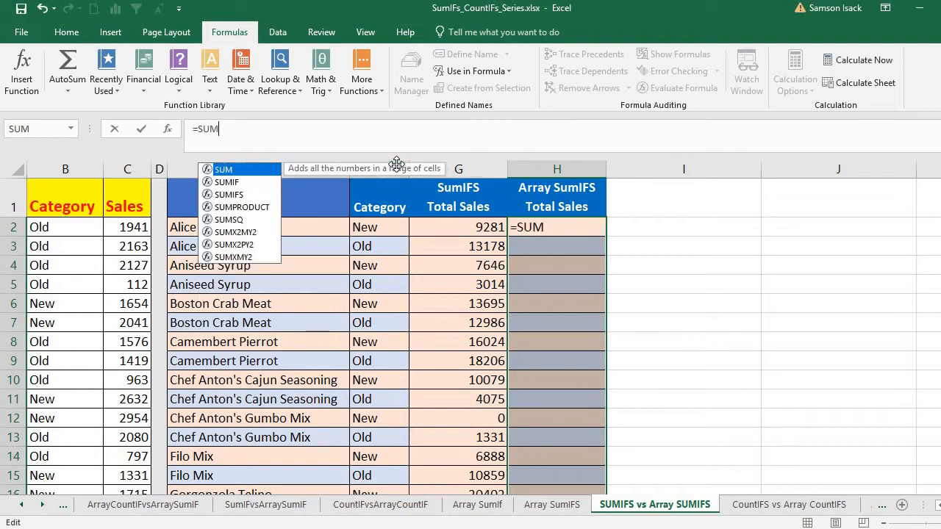
type("IFS(")
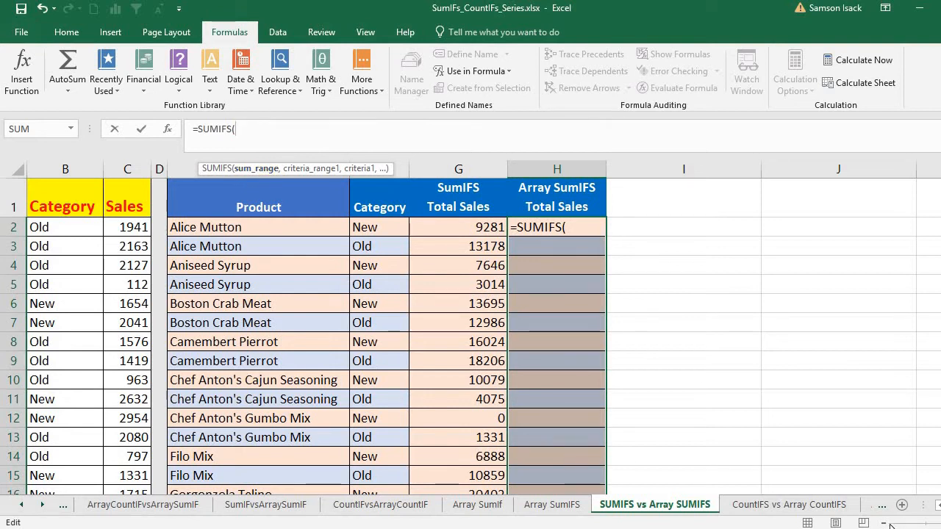
scroll(938, 506, "left", 2)
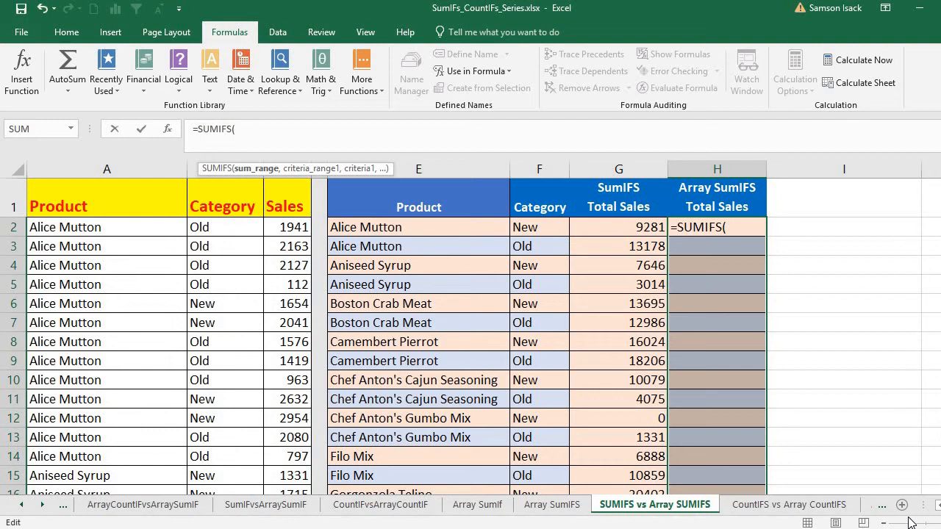
type("S")
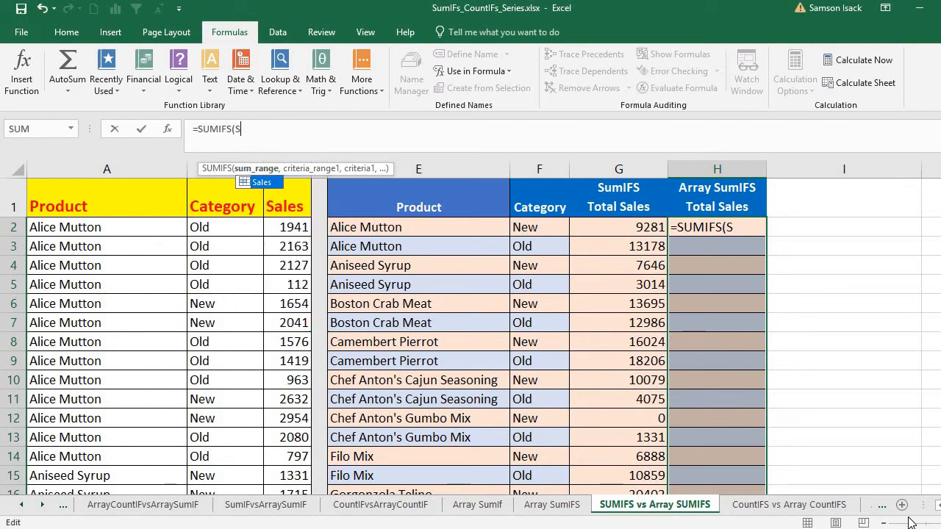
type("ales")
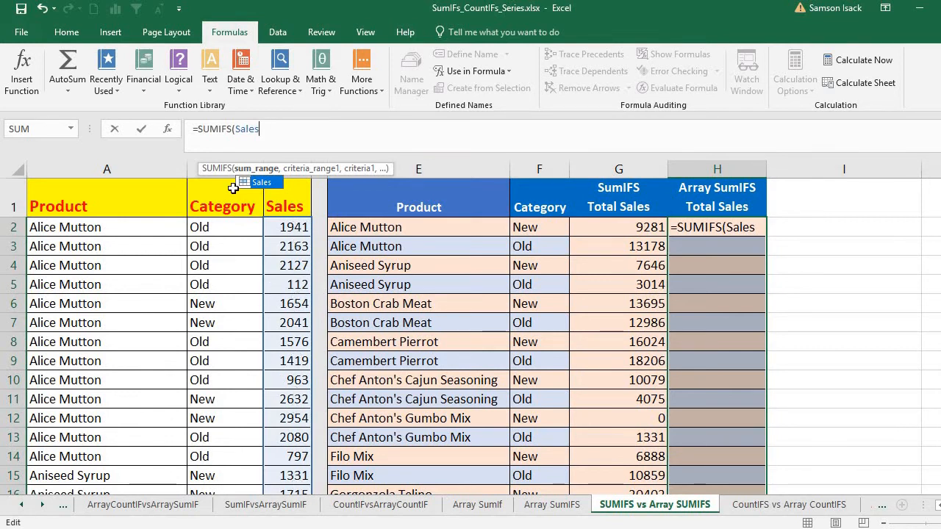
type(",")
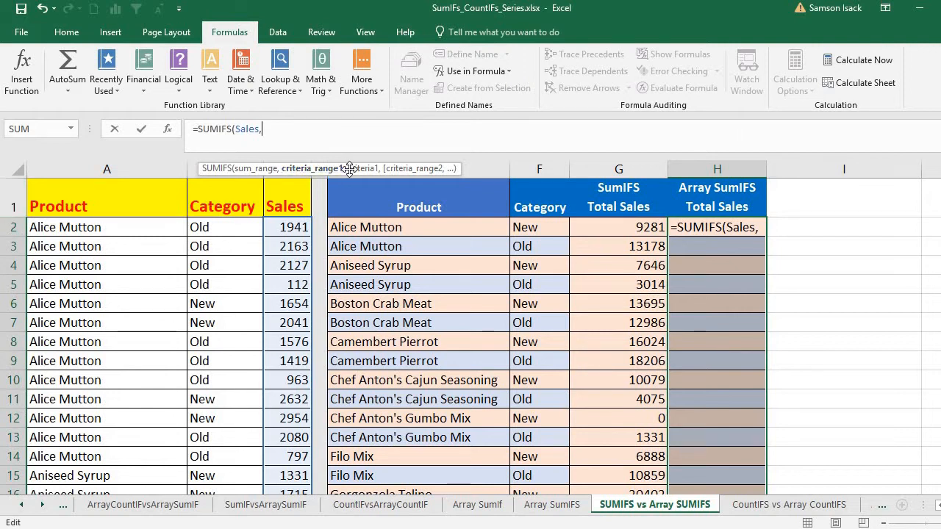
- Add Product_List as the first criteria range of the array SUMIFS formula, with E2:E51 as its criteria
type("Produc")
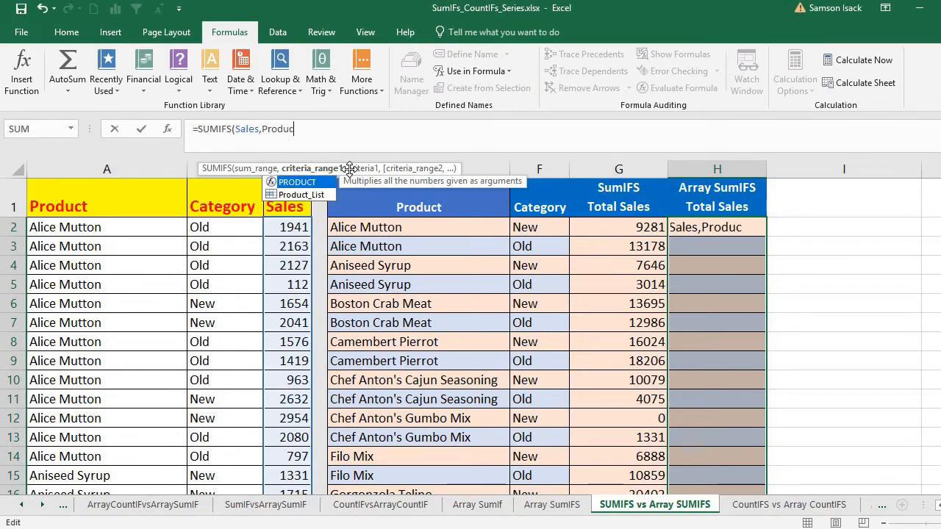
type("t")
double_click(285, 193)
type(",")
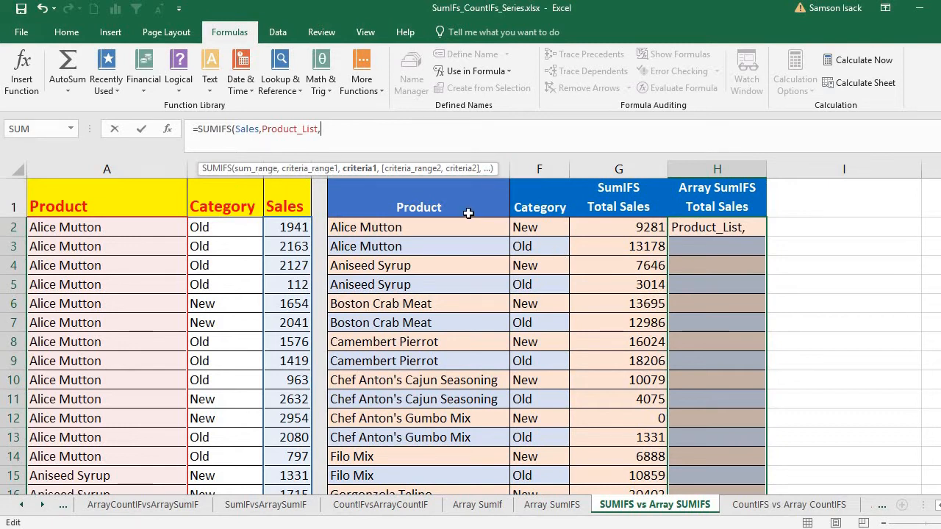
left_click_drag(442, 230, 441, 478)
left_click_drag(439, 431, 458, 234)
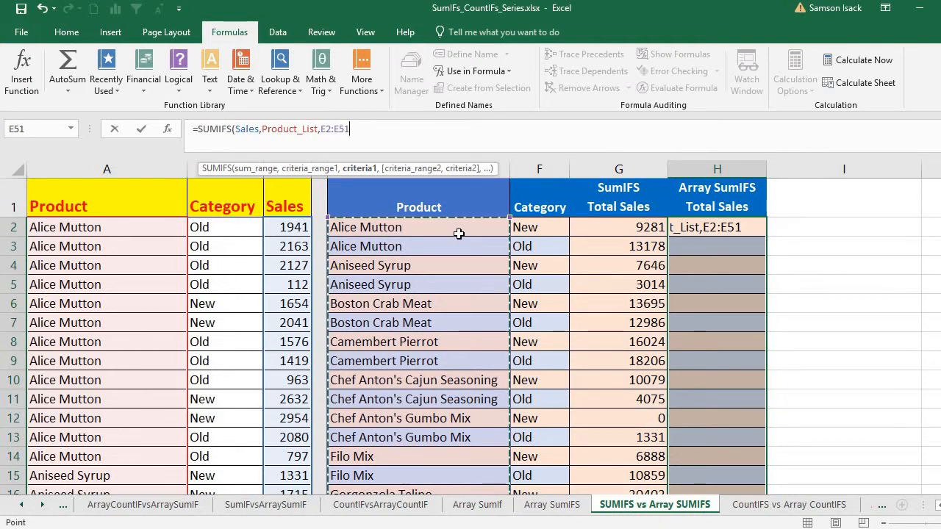
type(",")
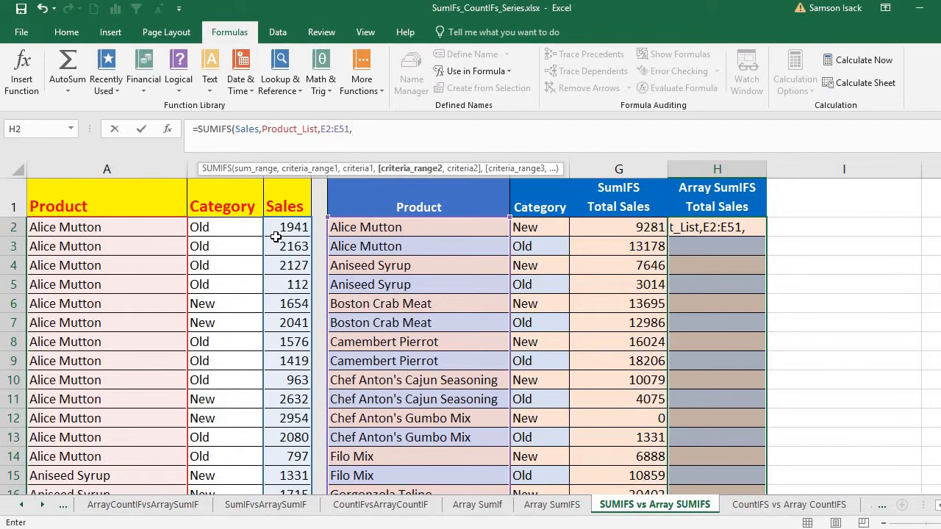
type("Ca")
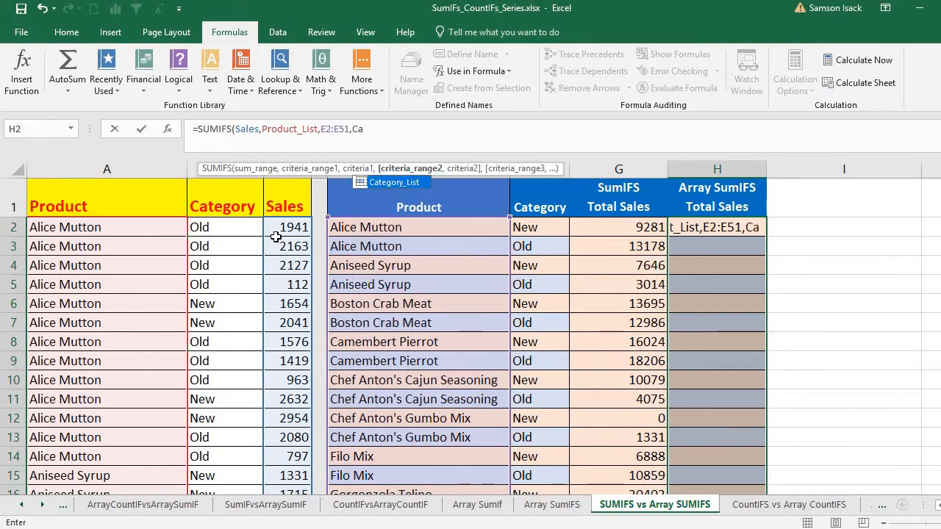
- Add Category_List as the second criteria range with F2:F51 as its criteria, and close the SUMIFS formula's parenthesis
double_click(391, 183)
left_click(550, 229)
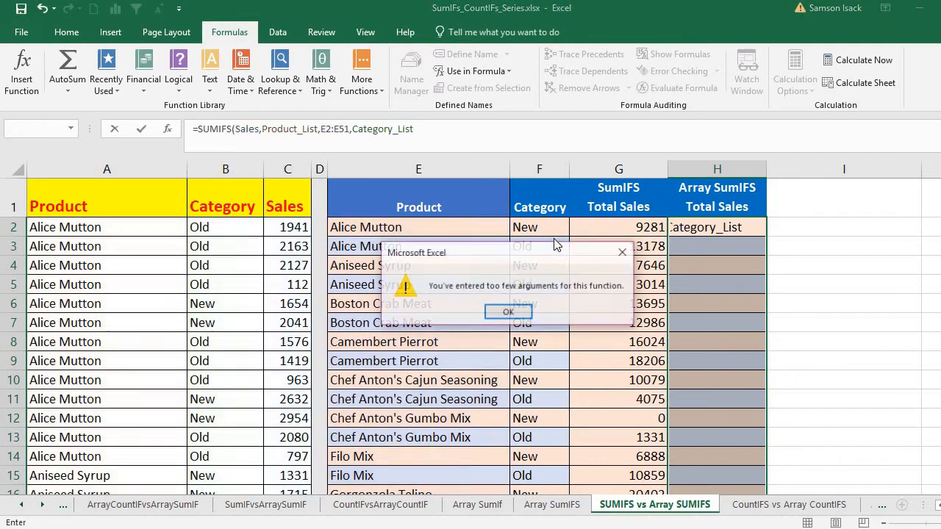
left_click(508, 312)
left_click(425, 130)
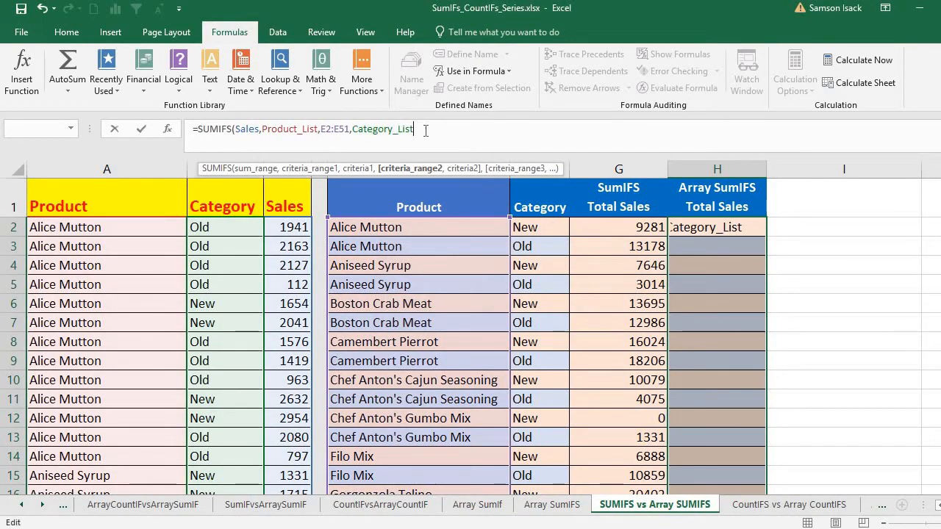
type(",")
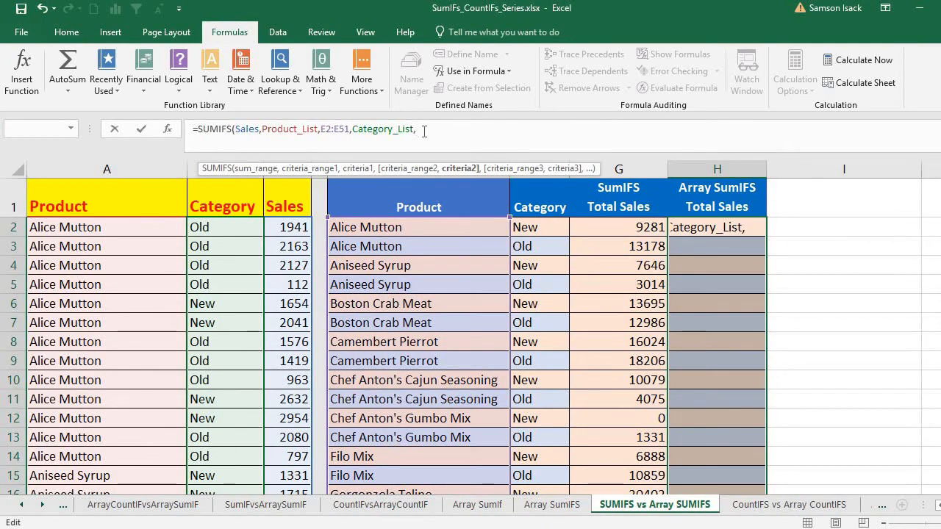
left_click_drag(523, 228, 541, 441)
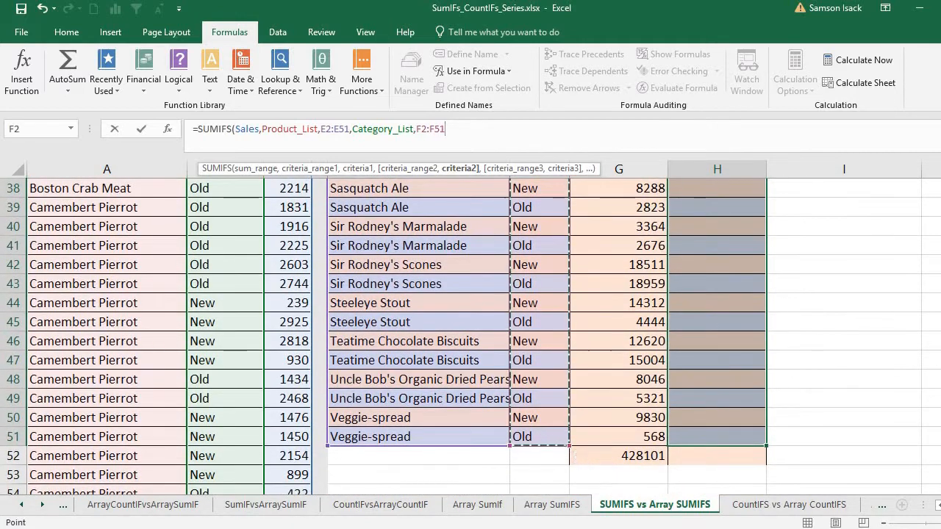
left_click_drag(940, 224, 940, 187)
left_click(503, 145)
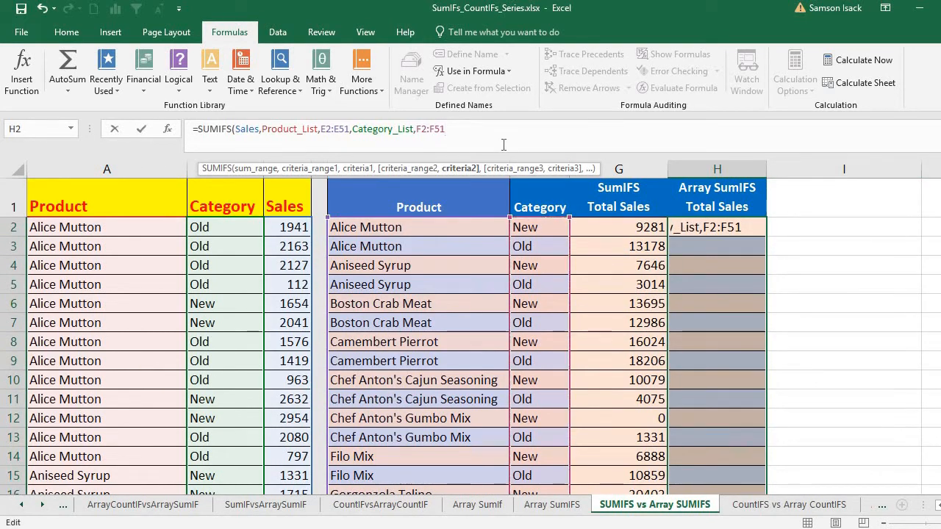
type(")")
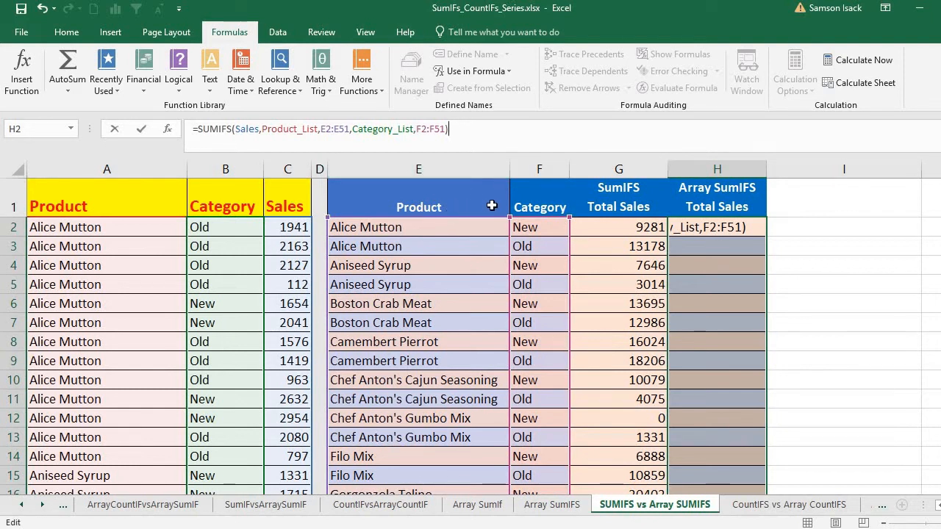
- Check the sum range and criteria arguments of the SUMIFS formula and enter it as an array formula across H2:H51
double_click(254, 129)
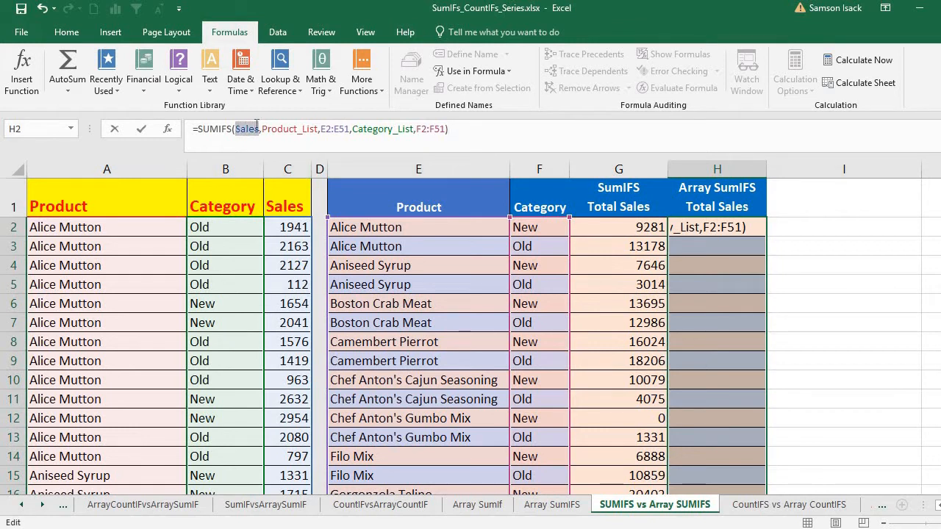
left_click(341, 129)
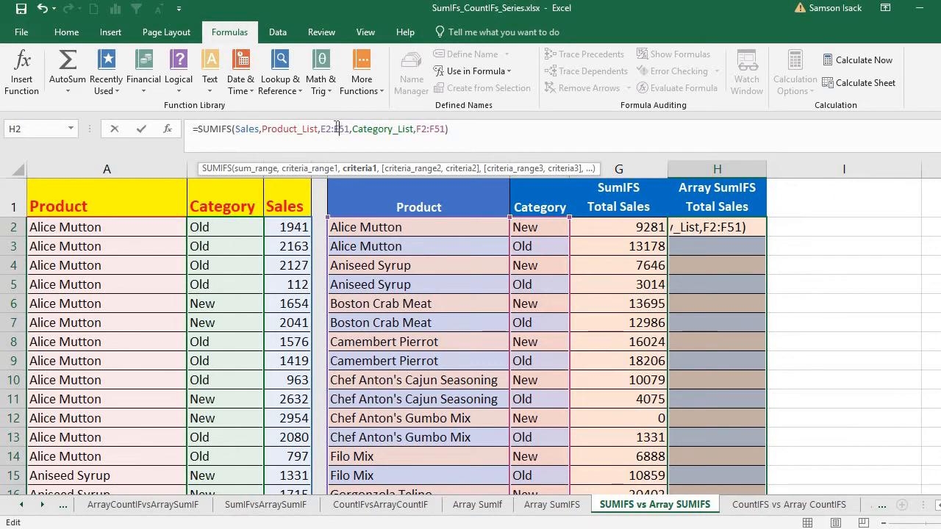
left_click(434, 129)
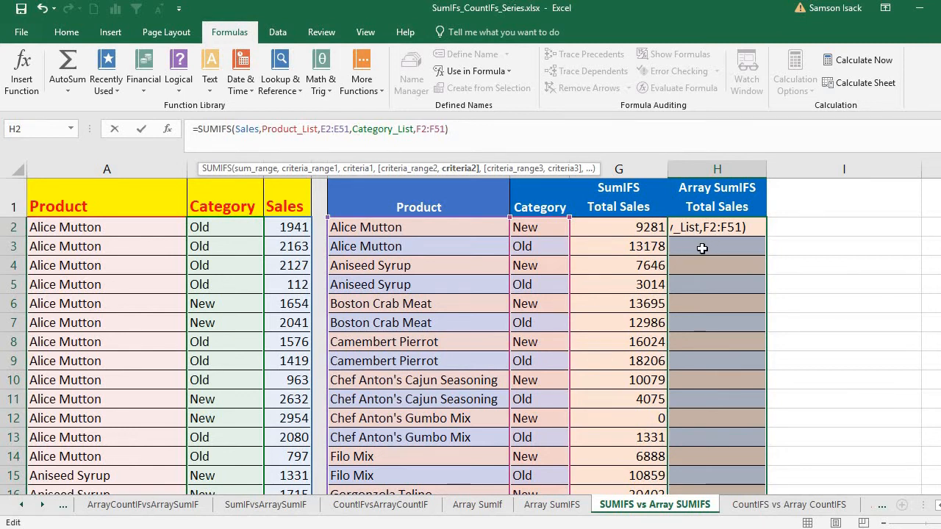
left_click(564, 131)
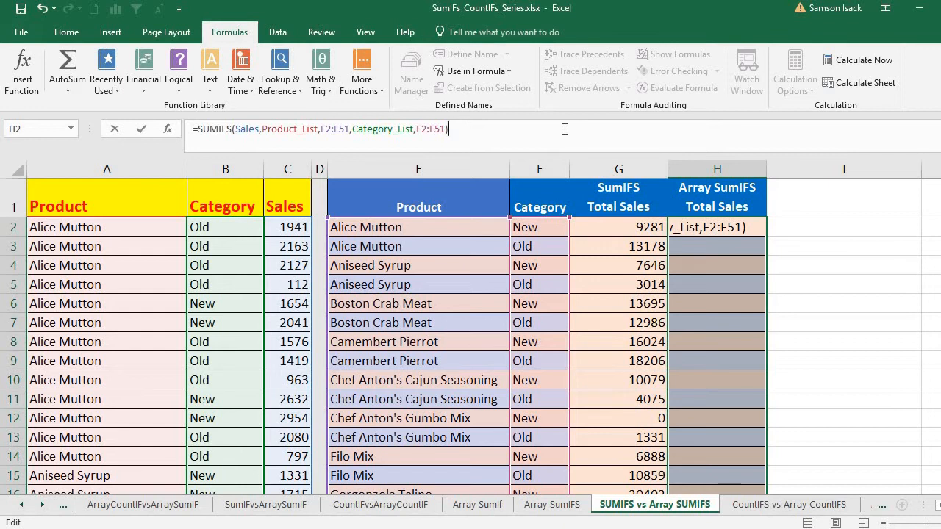
key("ctrl+shift+Return")
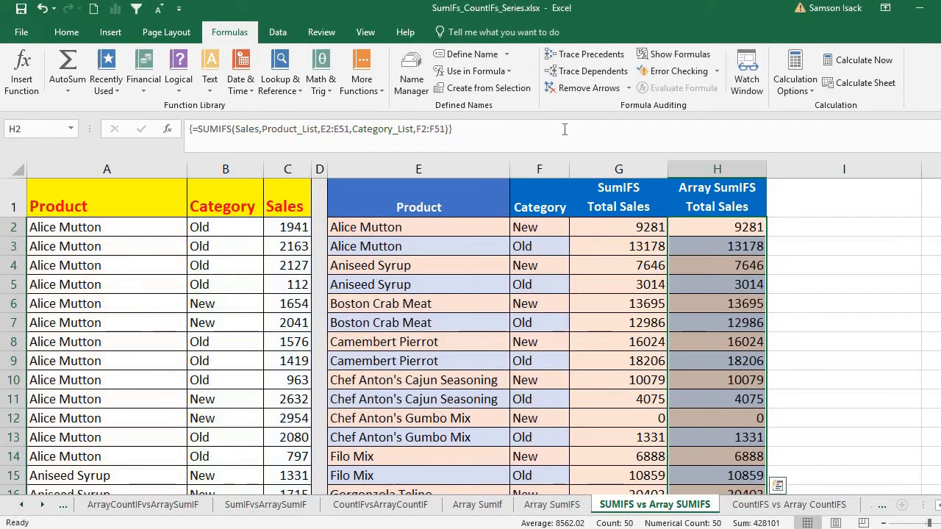
- Compare the array SUMIFS formula in column H with the row-by-row SUMIFS formulas in G2 and G3
left_click(735, 228)
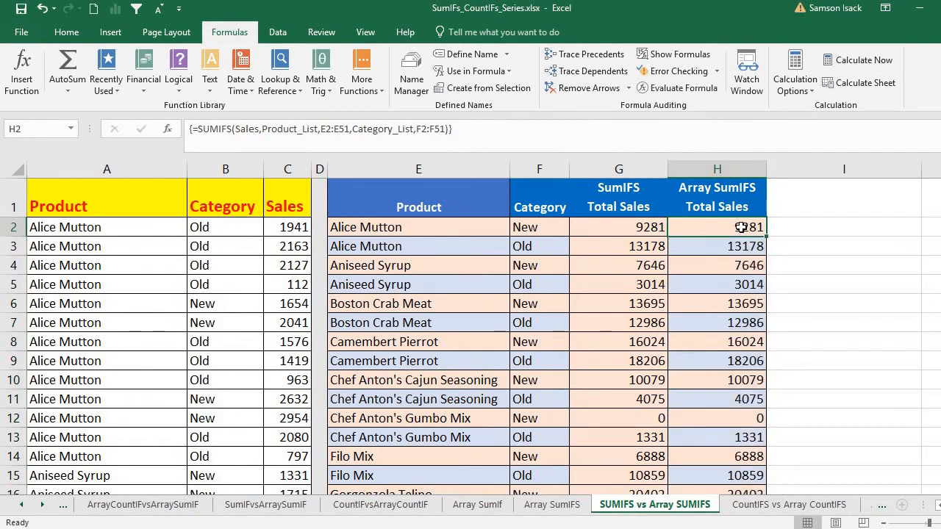
left_click(638, 228)
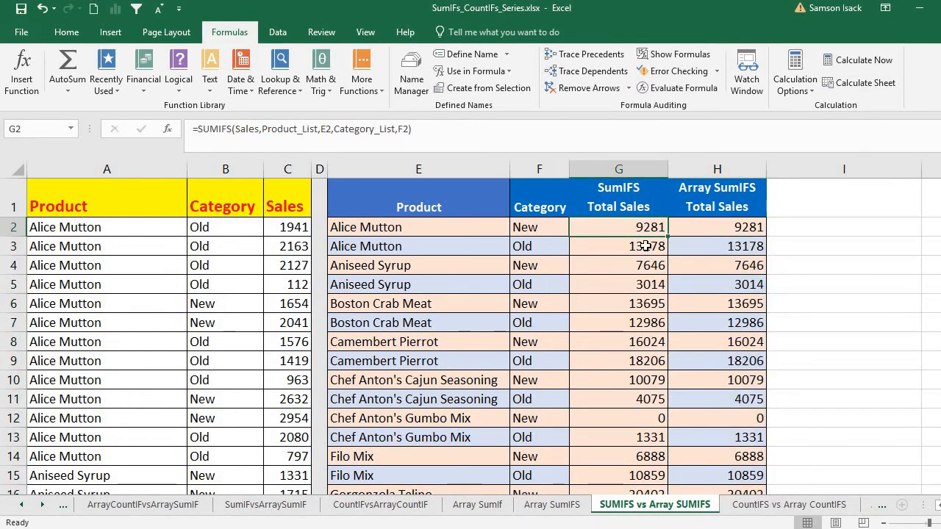
left_click(647, 248)
left_click_drag(735, 224, 735, 477)
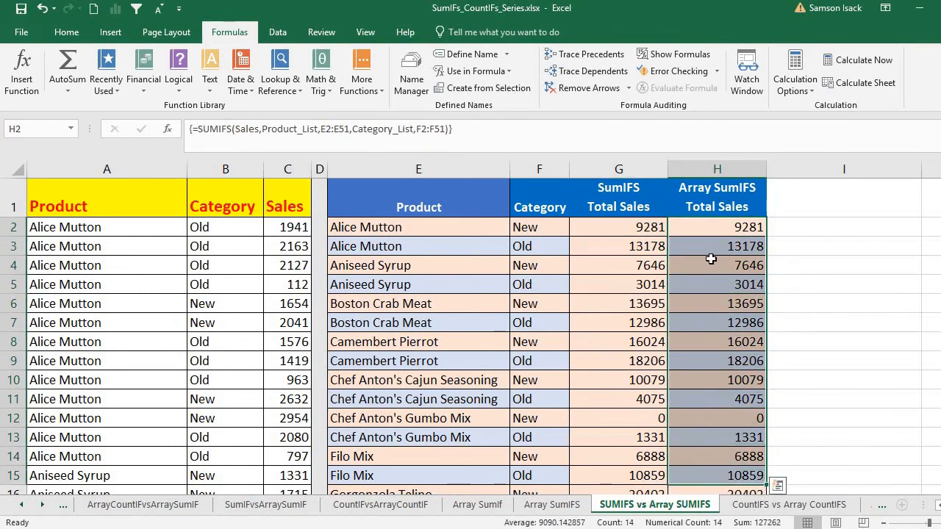
left_click(740, 230)
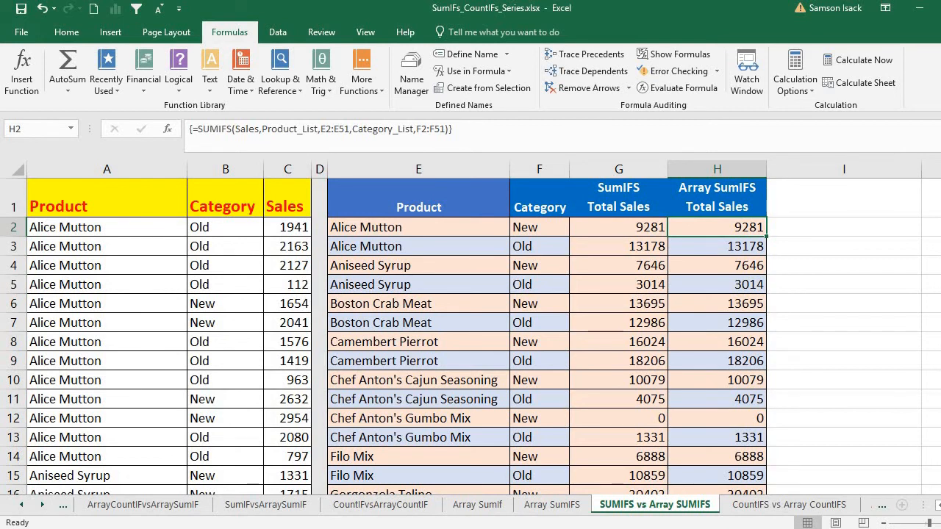
- Compare the column G and H results for the Longlife Tofu and Louisiana Fiery Hot Pepper Sauce rows, and recheck both columns' formulas
scroll(471, 337, "down", 7)
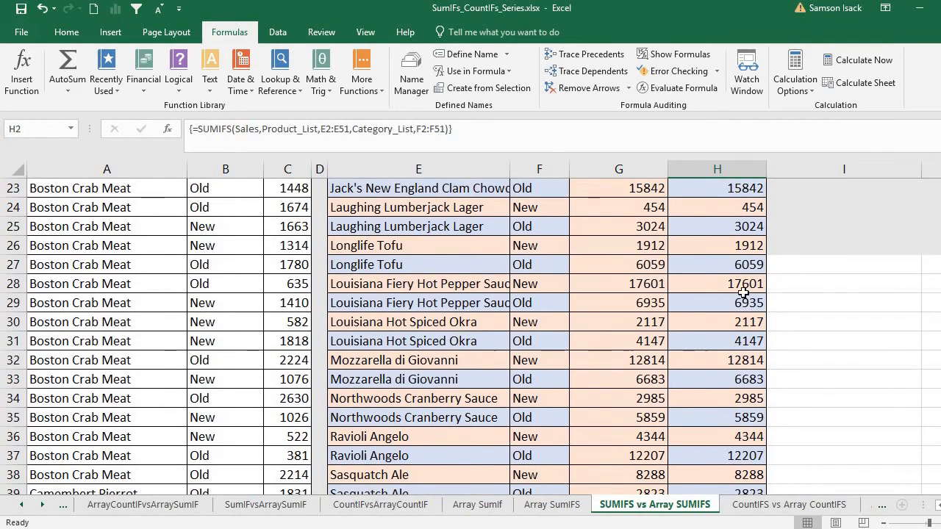
left_click_drag(736, 283, 648, 280)
left_click_drag(713, 267, 603, 266)
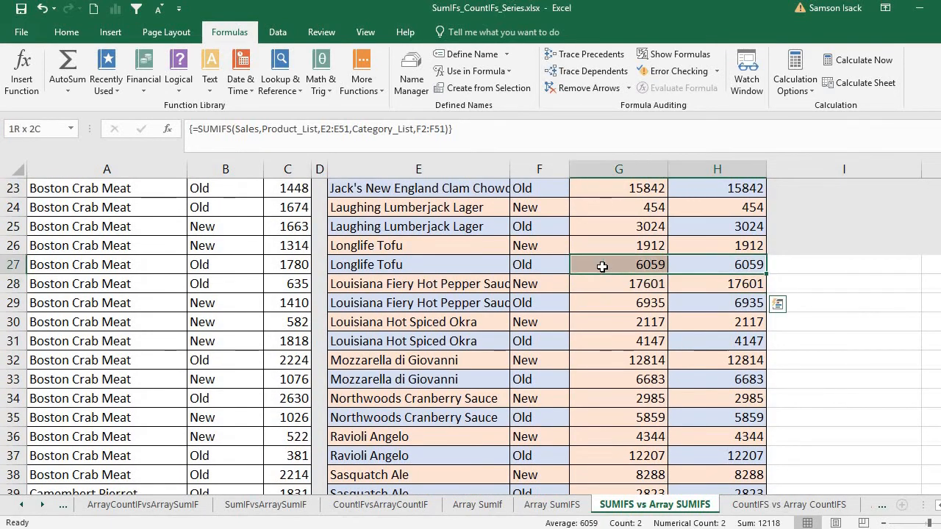
left_click_drag(704, 247, 650, 246)
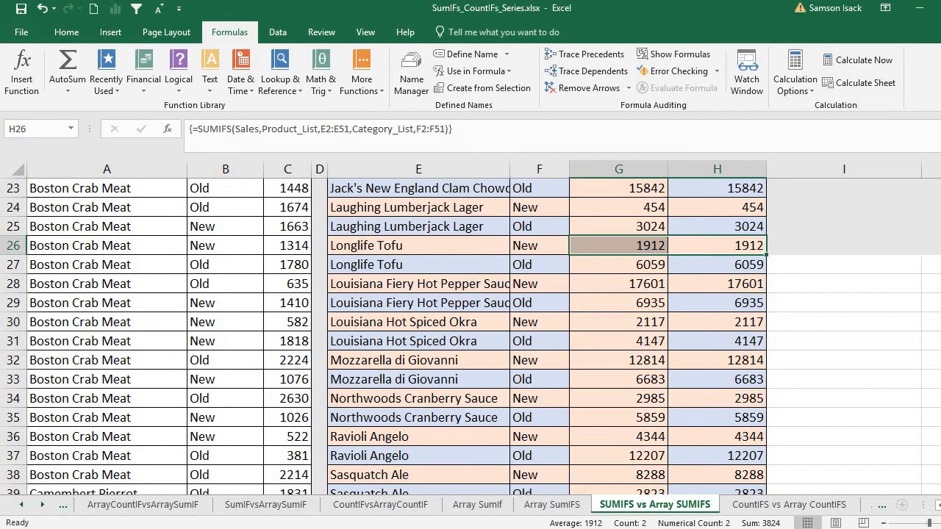
scroll(931, 203, "up", 7)
left_click(734, 230)
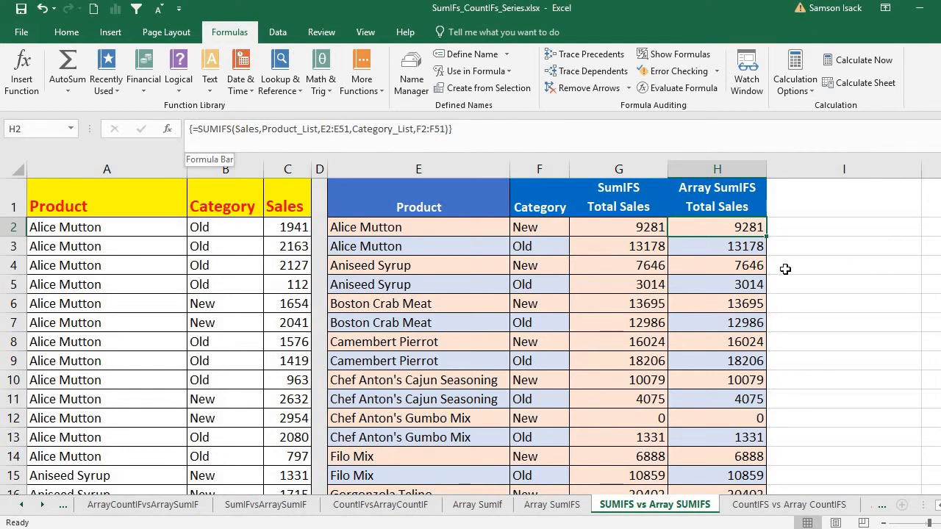
left_click(654, 229)
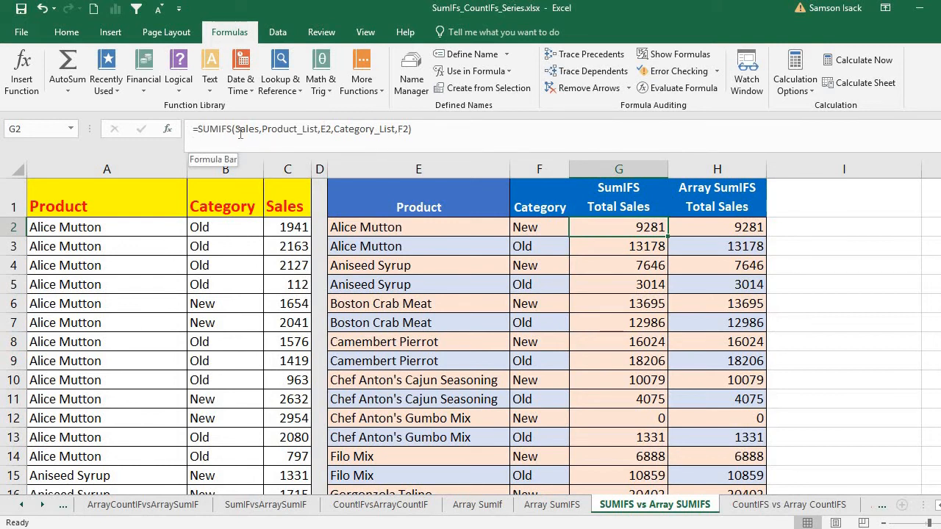
key("Down")
left_click(704, 277)
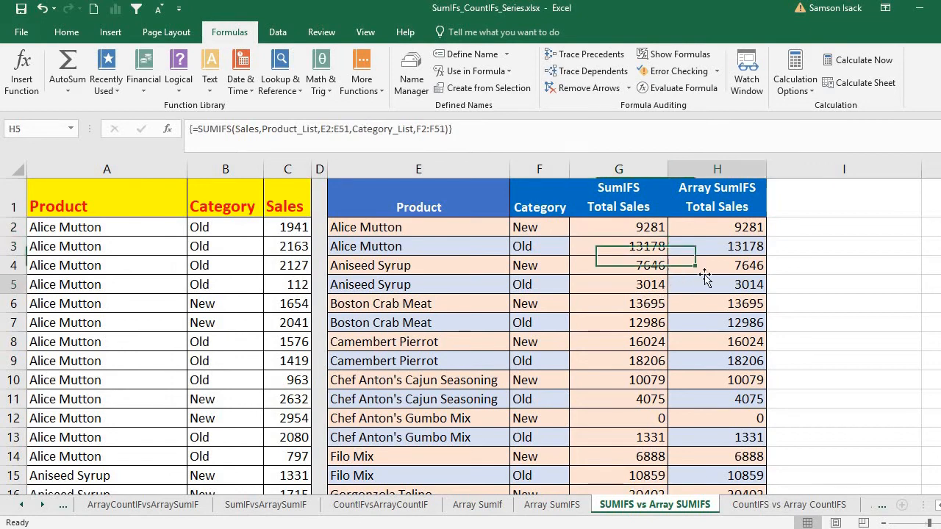
- Total the array SUMIFS results in H52 with the formula =SUM(H2:H51)
scroll(720, 316, "down", 4)
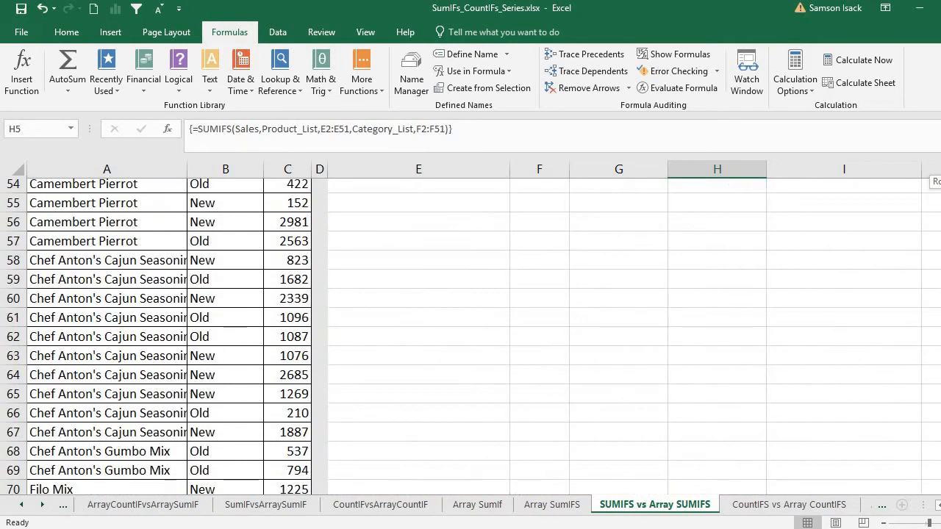
scroll(721, 316, "up", 3)
left_click(726, 314)
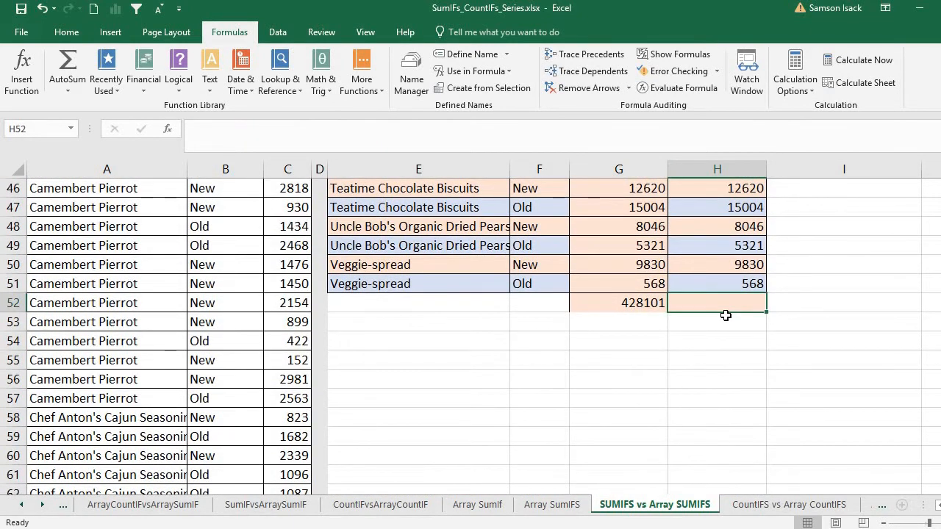
type("=SUM(")
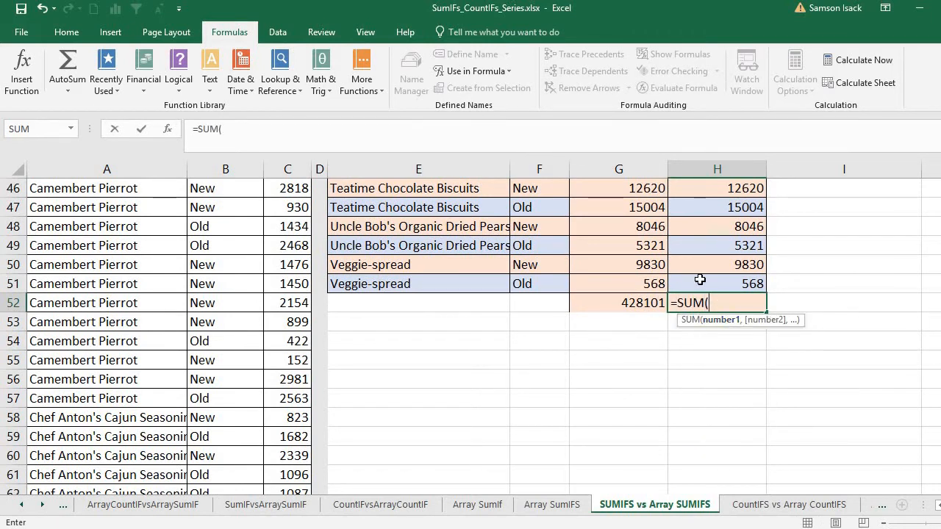
left_click_drag(700, 284, 697, 231)
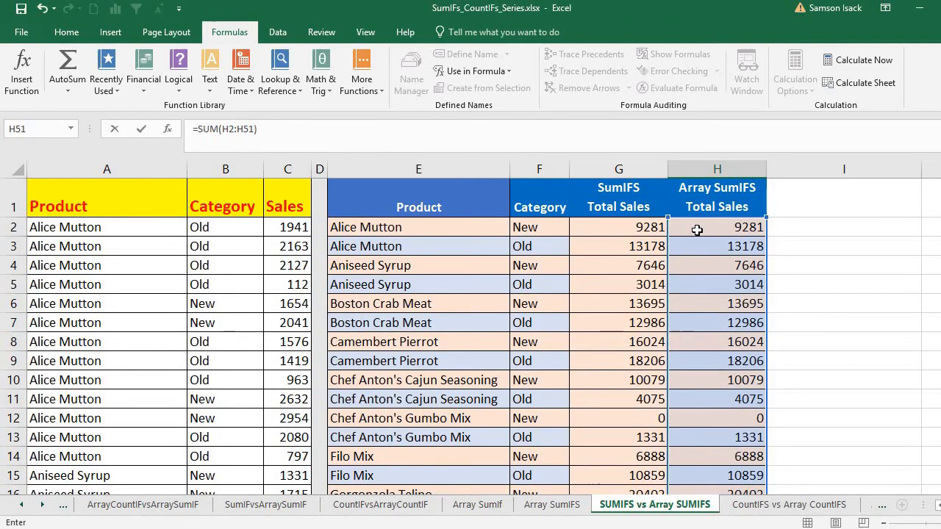
key("Return")
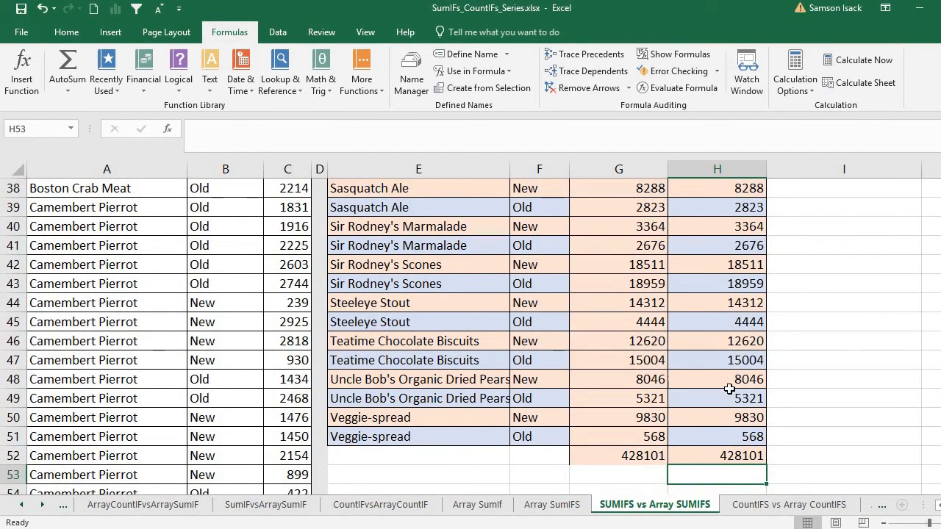
- Compare the grand totals in H52 and G52, and the SUMIFS and array SUMIFS formulas starting in G2 and H2
left_click(721, 453)
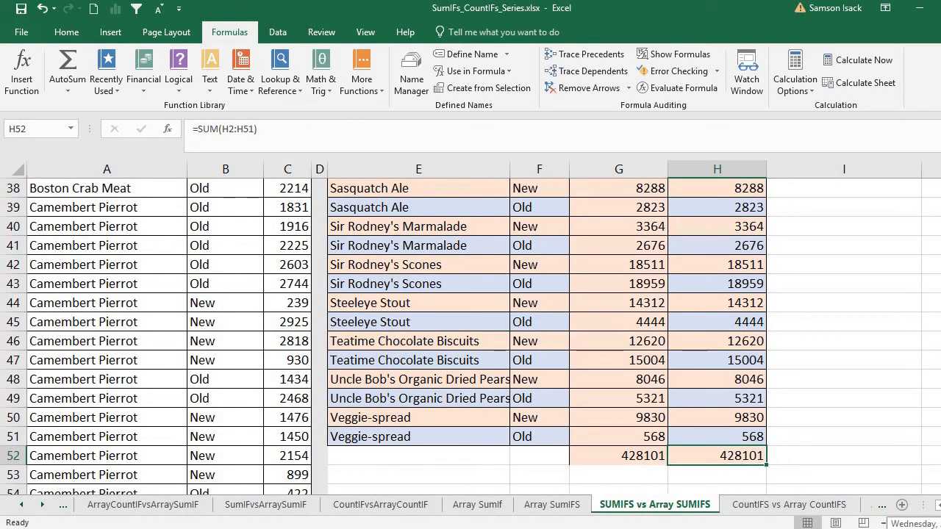
left_click(632, 459)
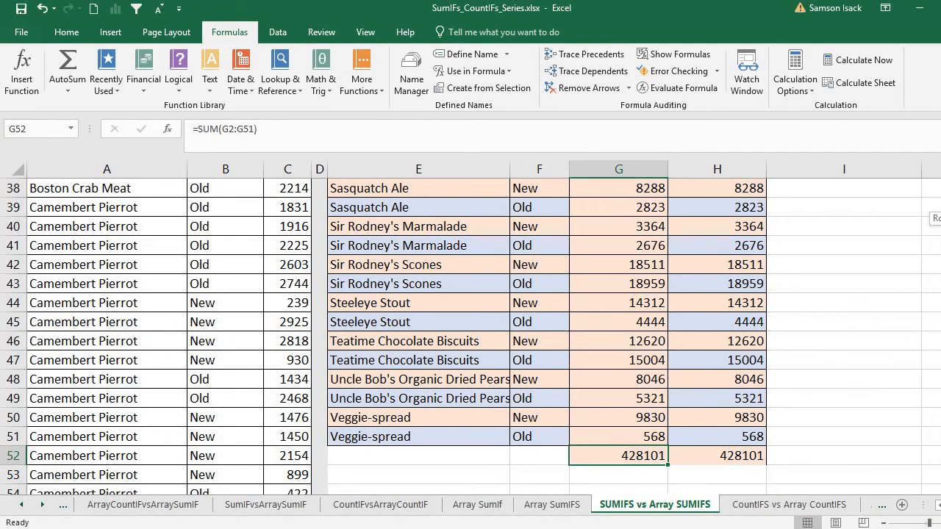
scroll(809, 228, "up", 12)
left_click(655, 224)
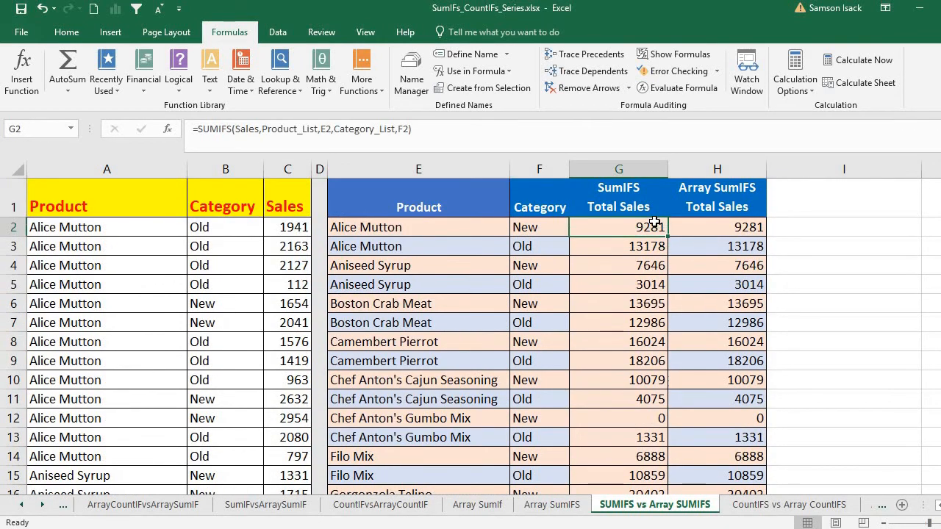
left_click(739, 228)
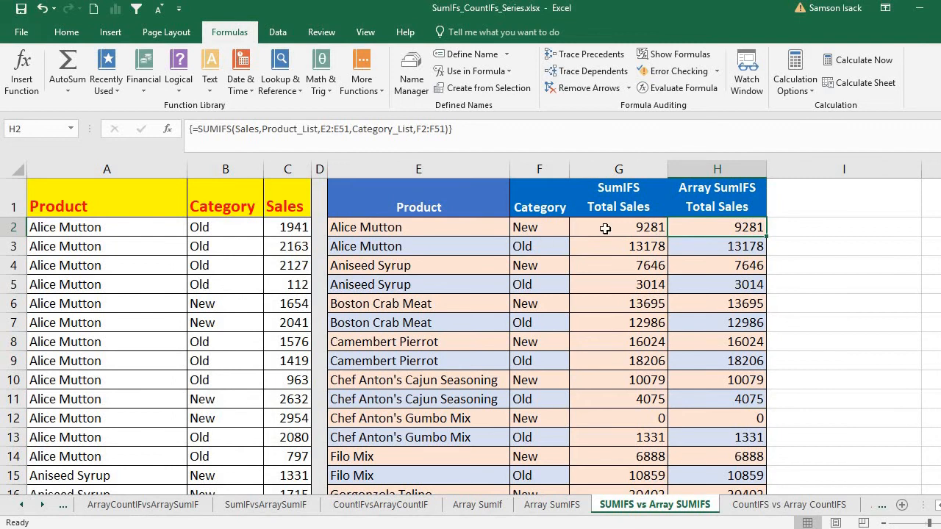
left_click_drag(611, 228, 616, 457)
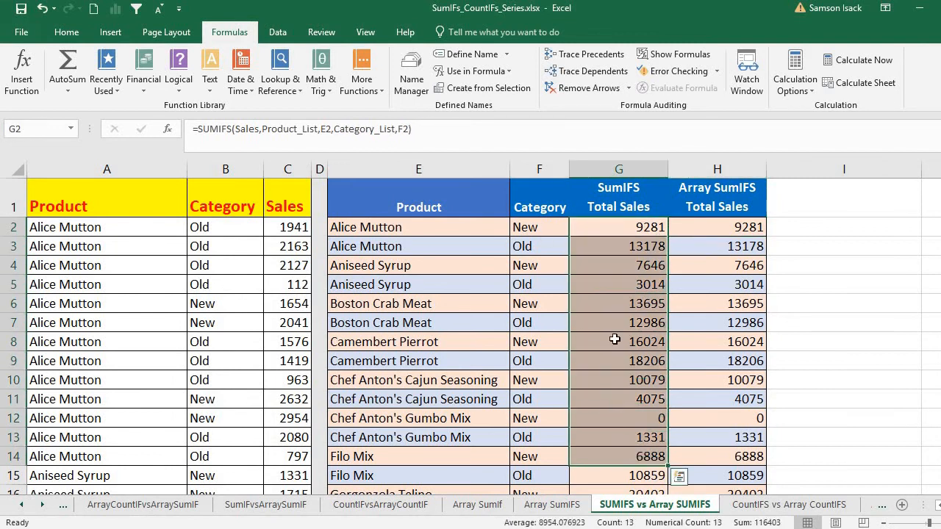
left_click_drag(711, 227, 719, 401)
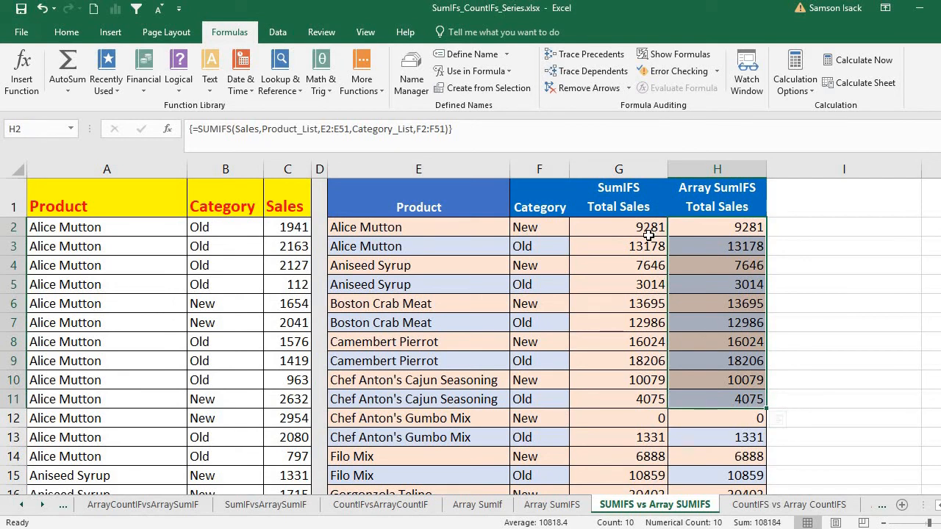
left_click(649, 233)
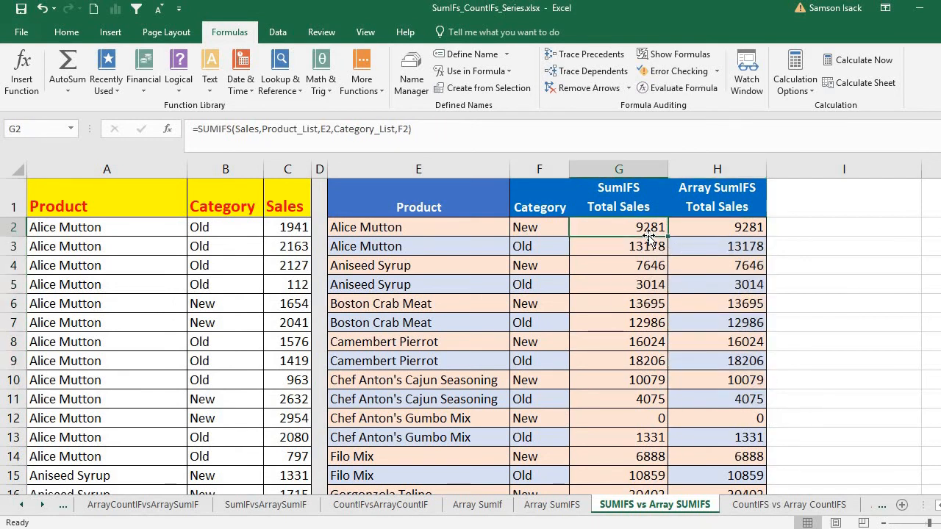